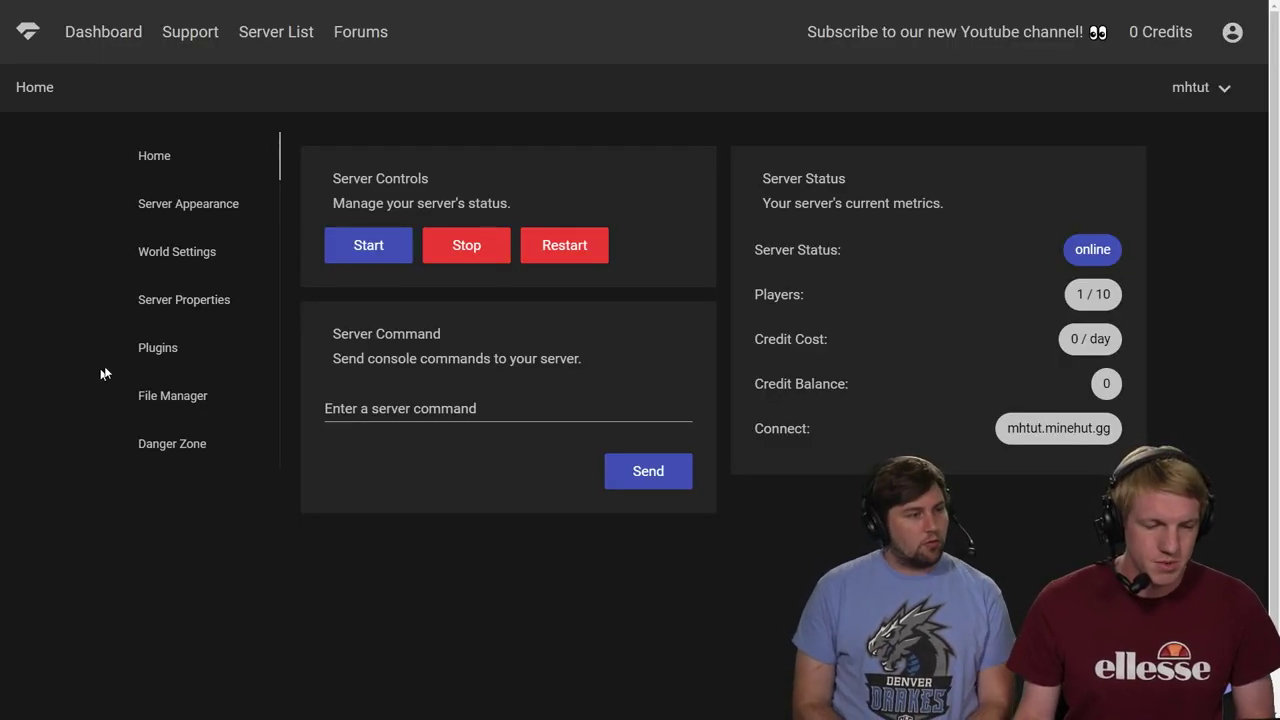
Find the KiteBoard (Premium) plugin by searching for "kite" and install it on the server.
click(160, 350)
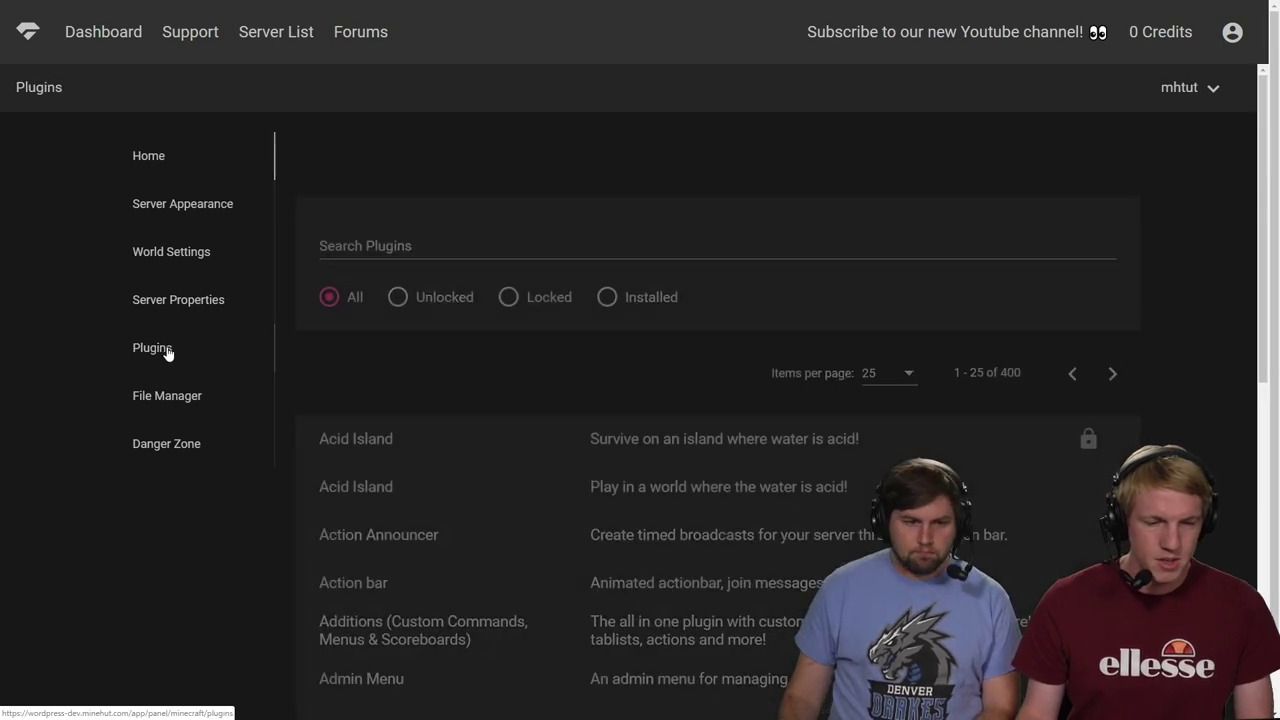
click(410, 196)
text(kite)
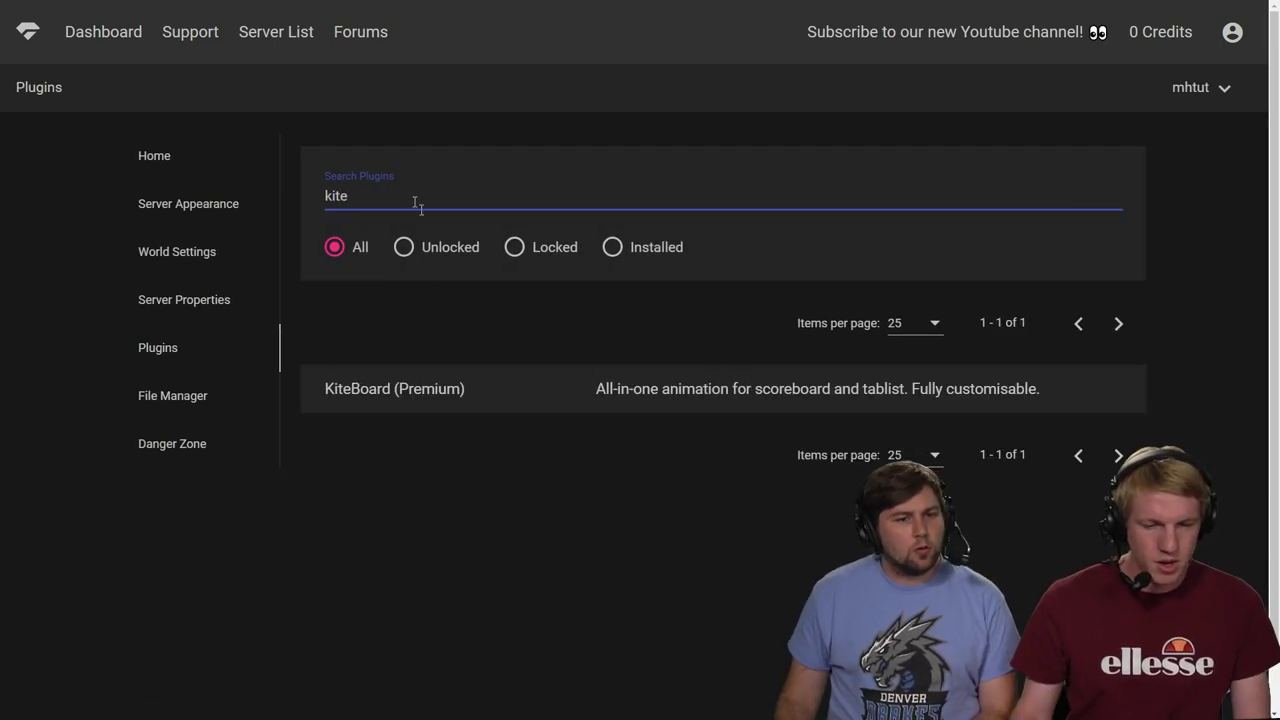
click(527, 396)
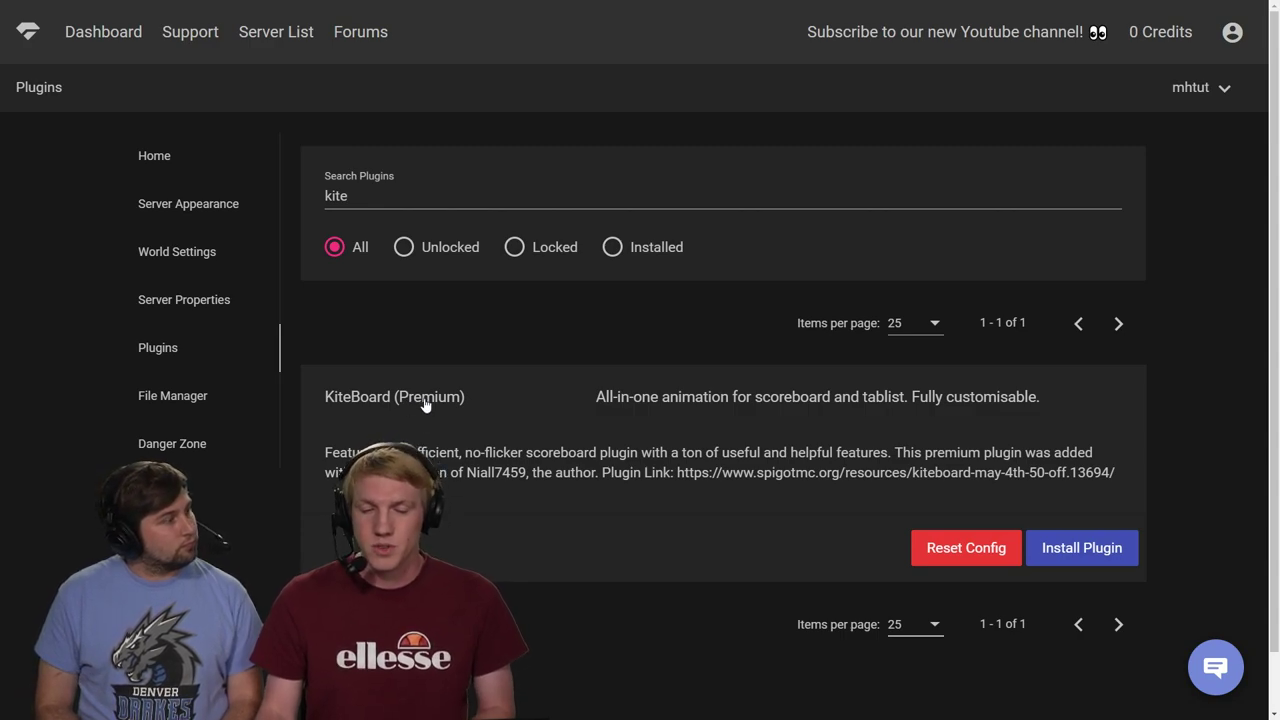
click(1078, 551)
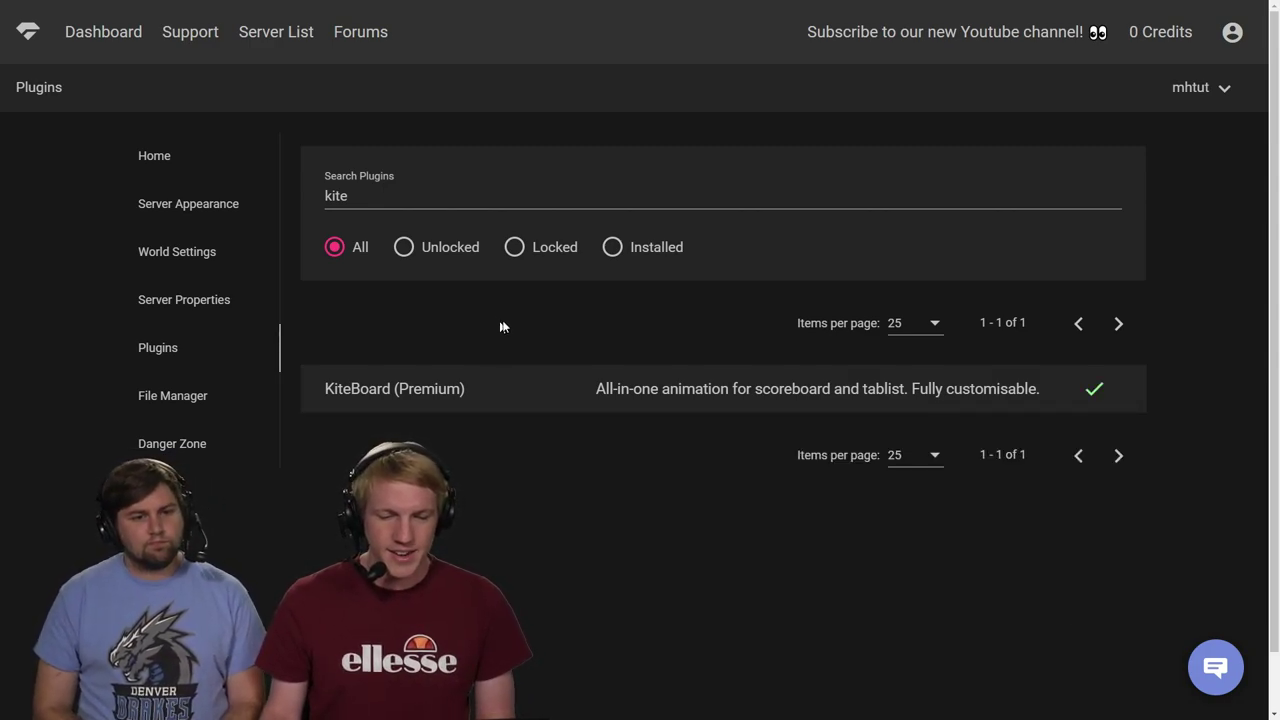
Search the plugins for "vault" and install the Vault economy, permissions and chat API.
triple_click(463, 200)
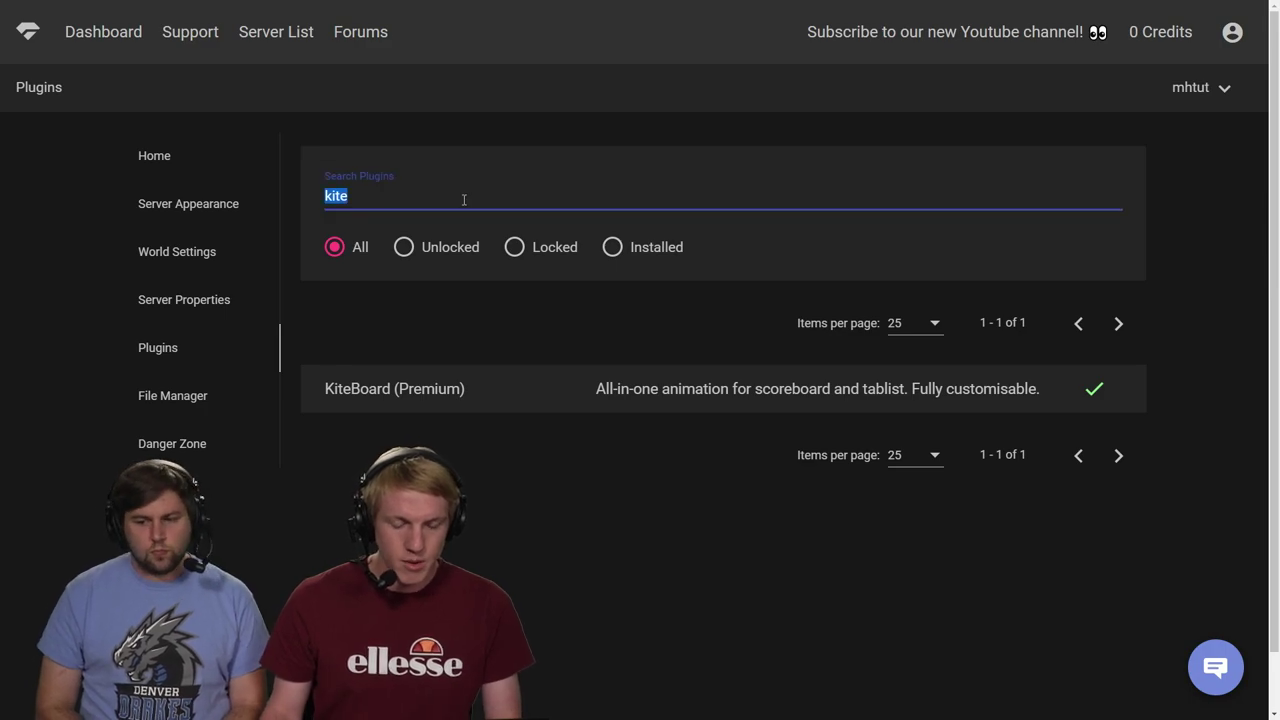
text(vault)
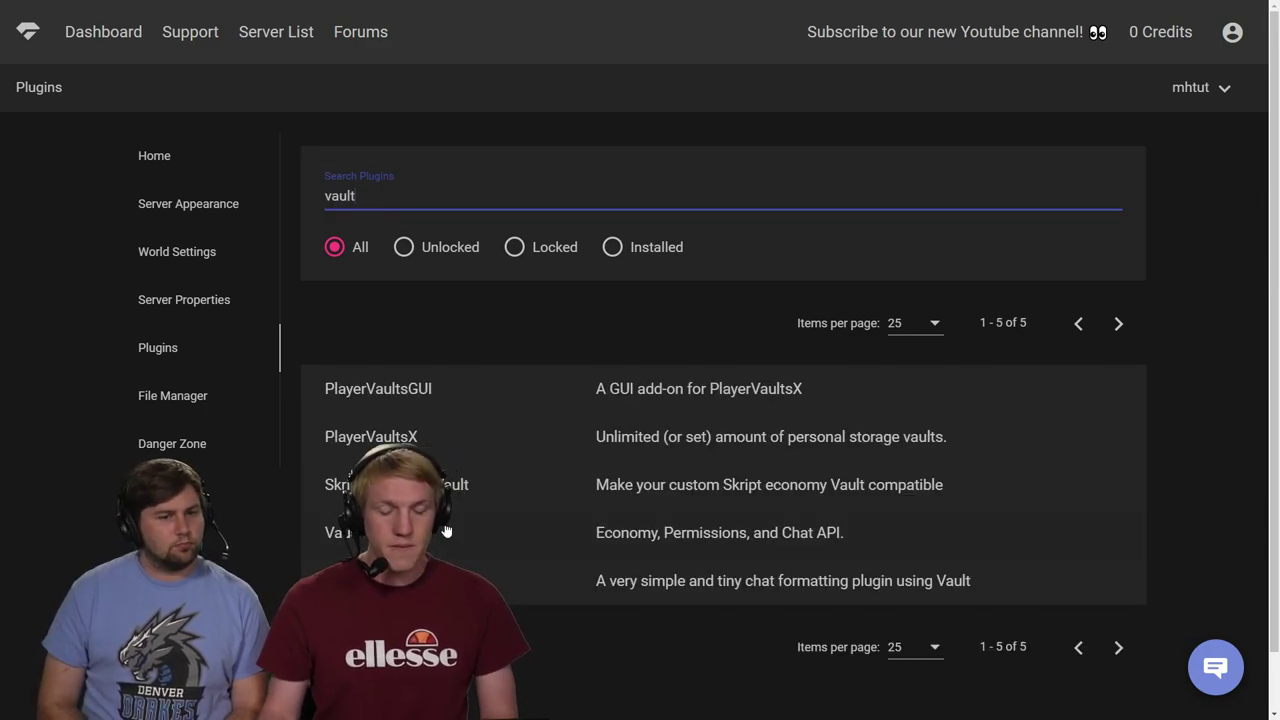
click(340, 528)
scroll(1080, 610, down, 1)
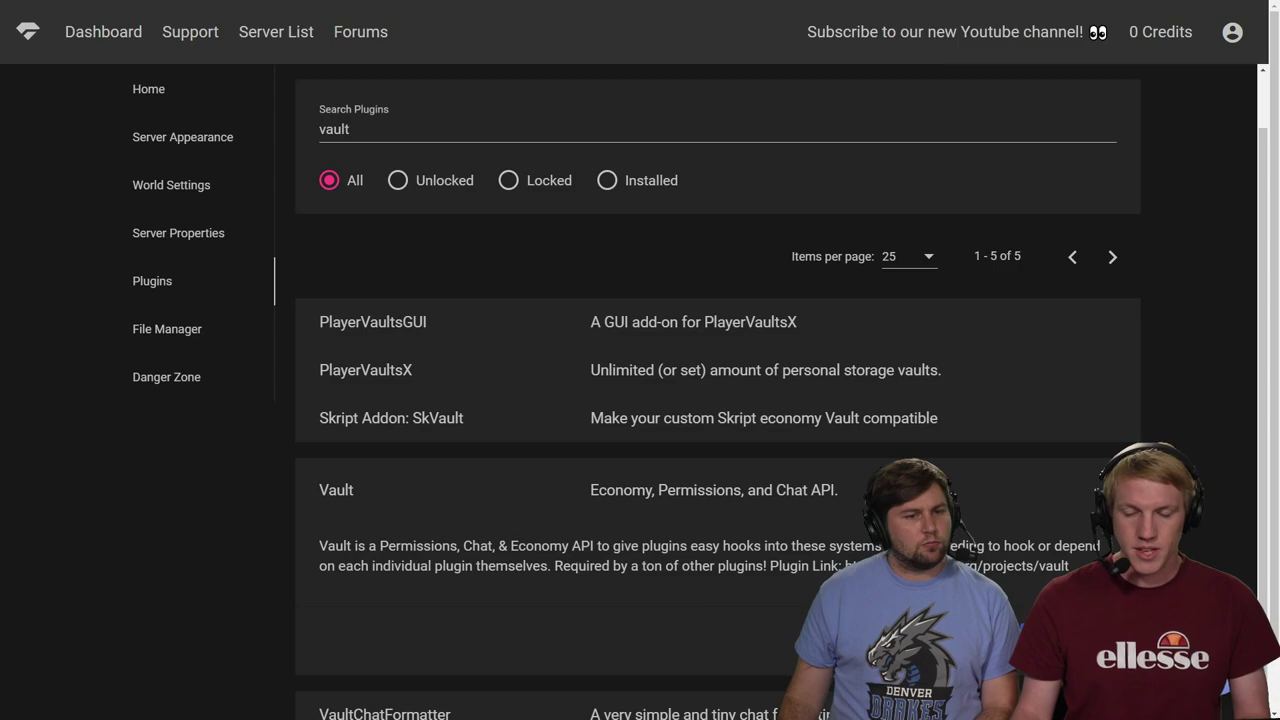
click(1073, 640)
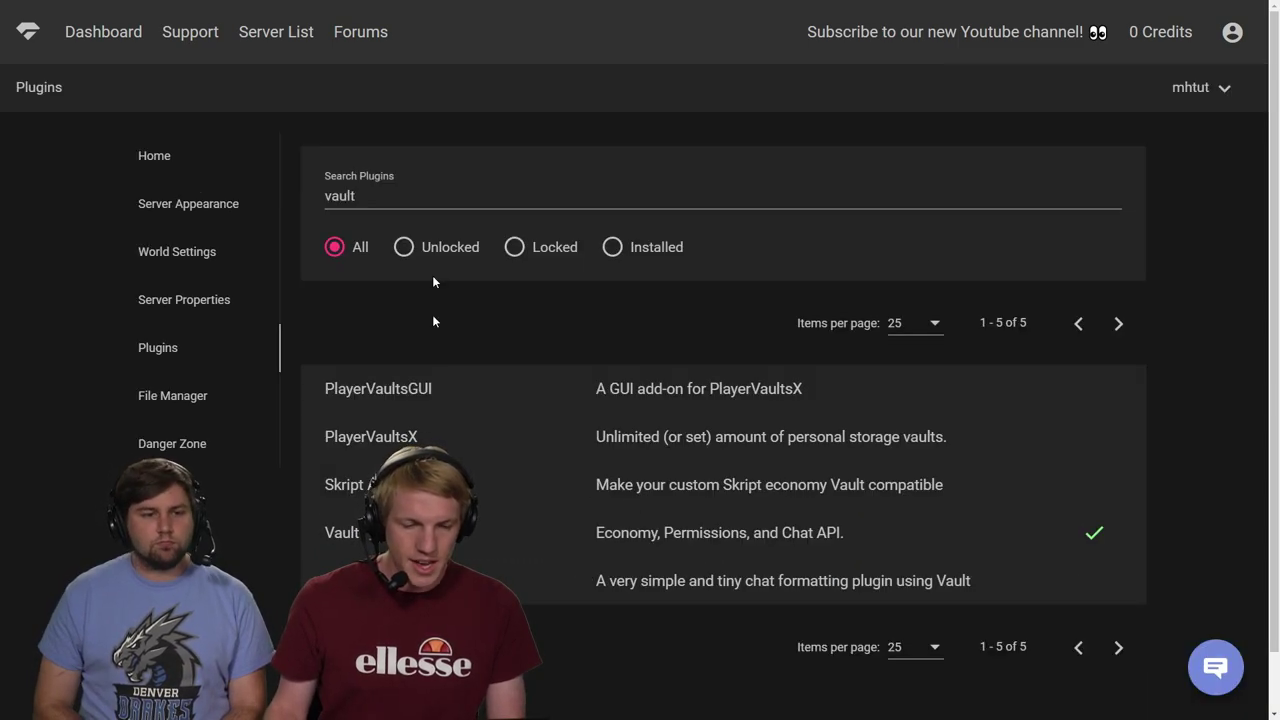
Search the plugins for "placehol" and install the standard Placeholder API, not the MVdW version.
key(ctrl+a)
text(placeho)
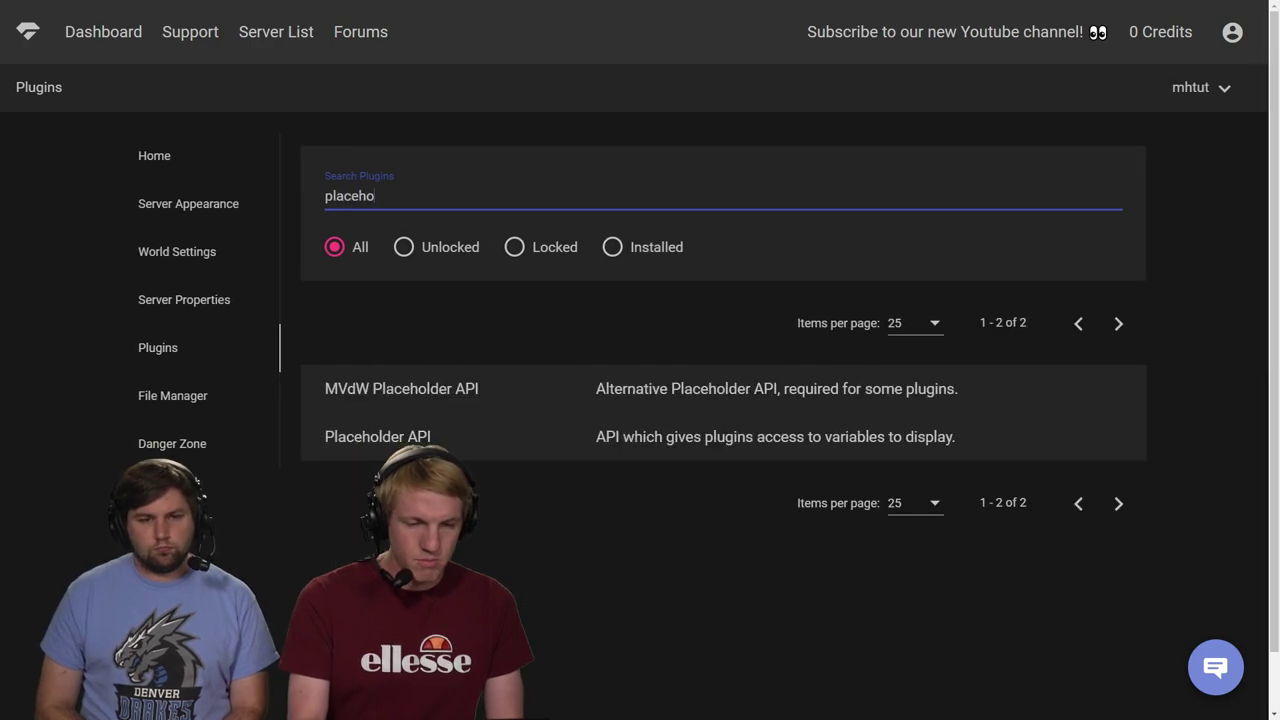
click(496, 432)
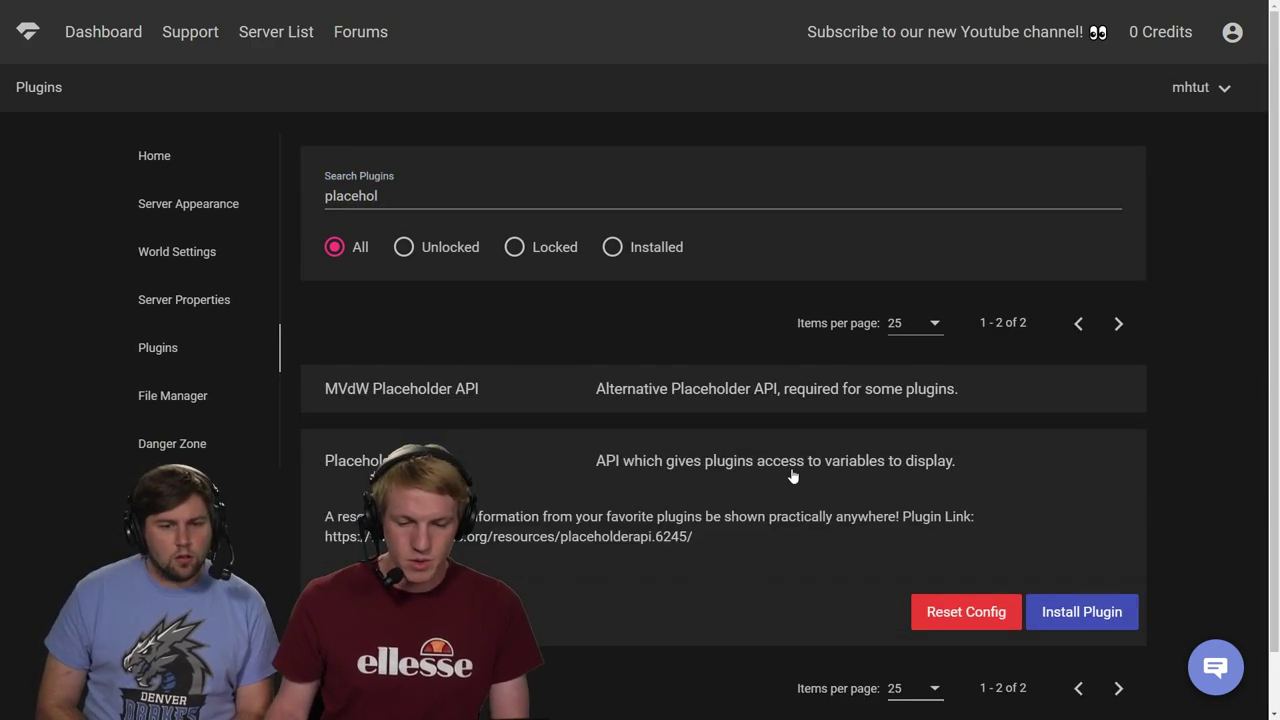
click(1108, 620)
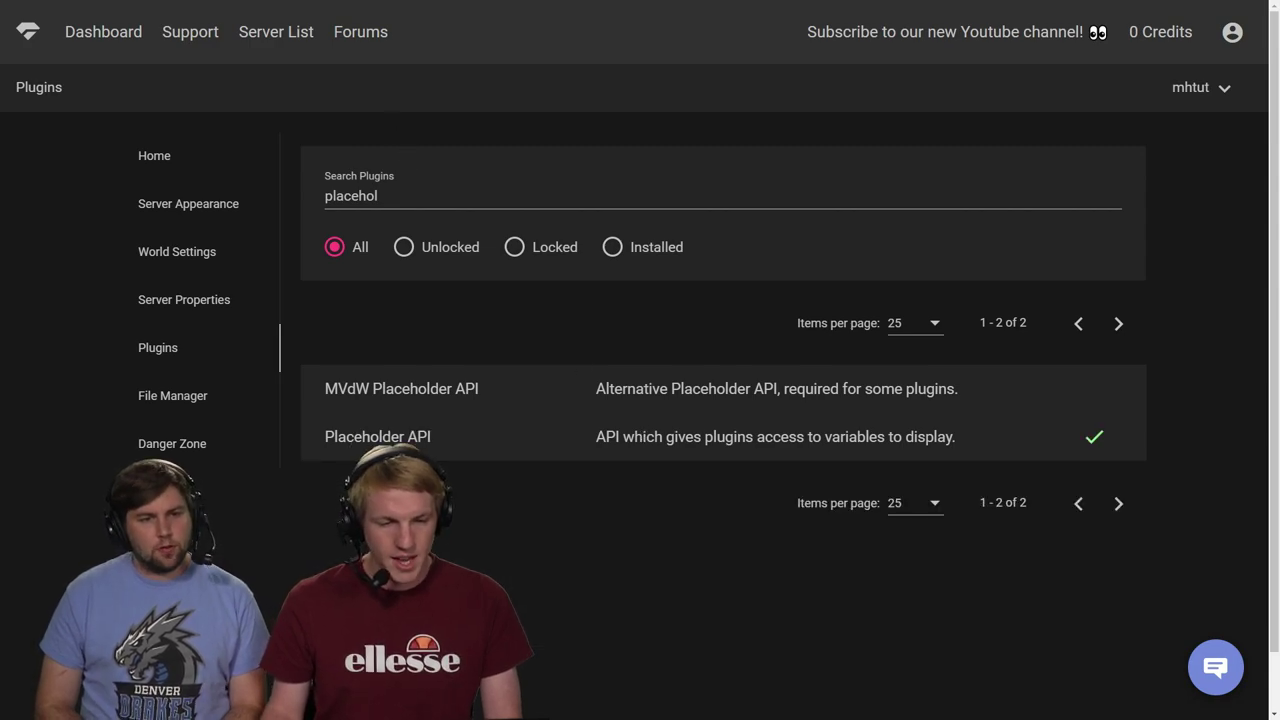
Search the plugins for "esse" and install the Essentials plugin.
double_click(404, 194)
text(esse)
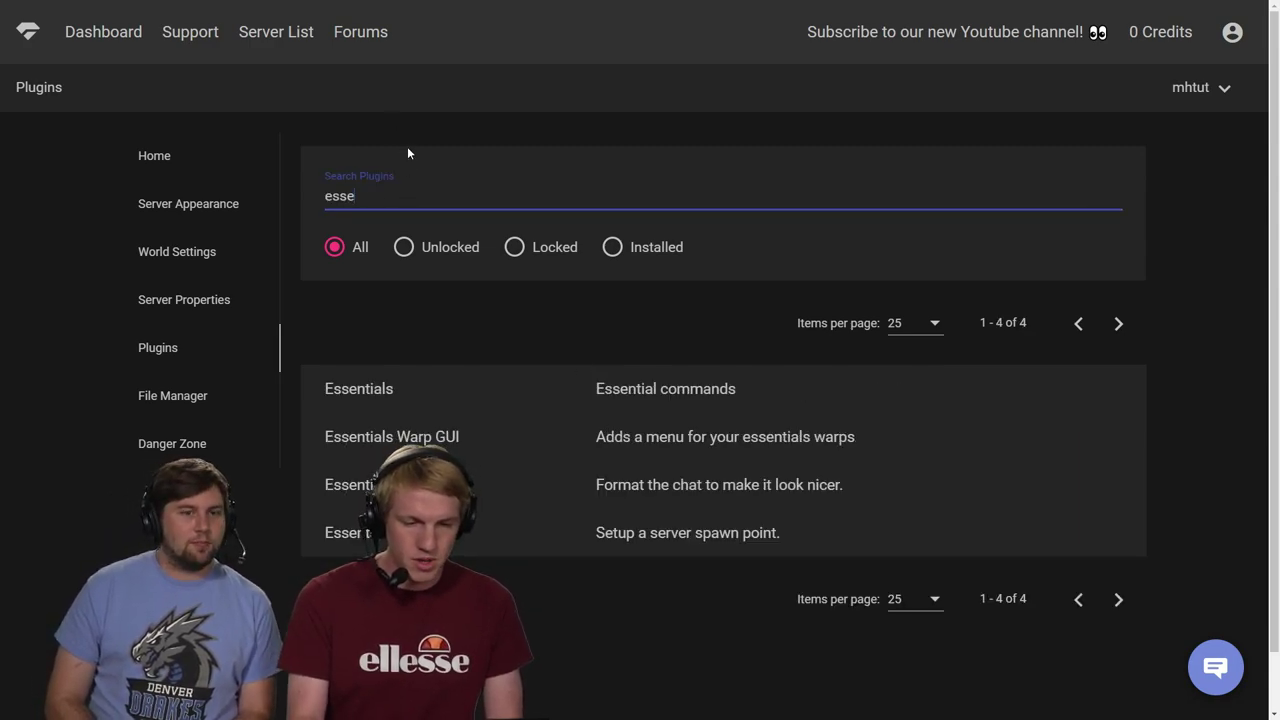
click(494, 385)
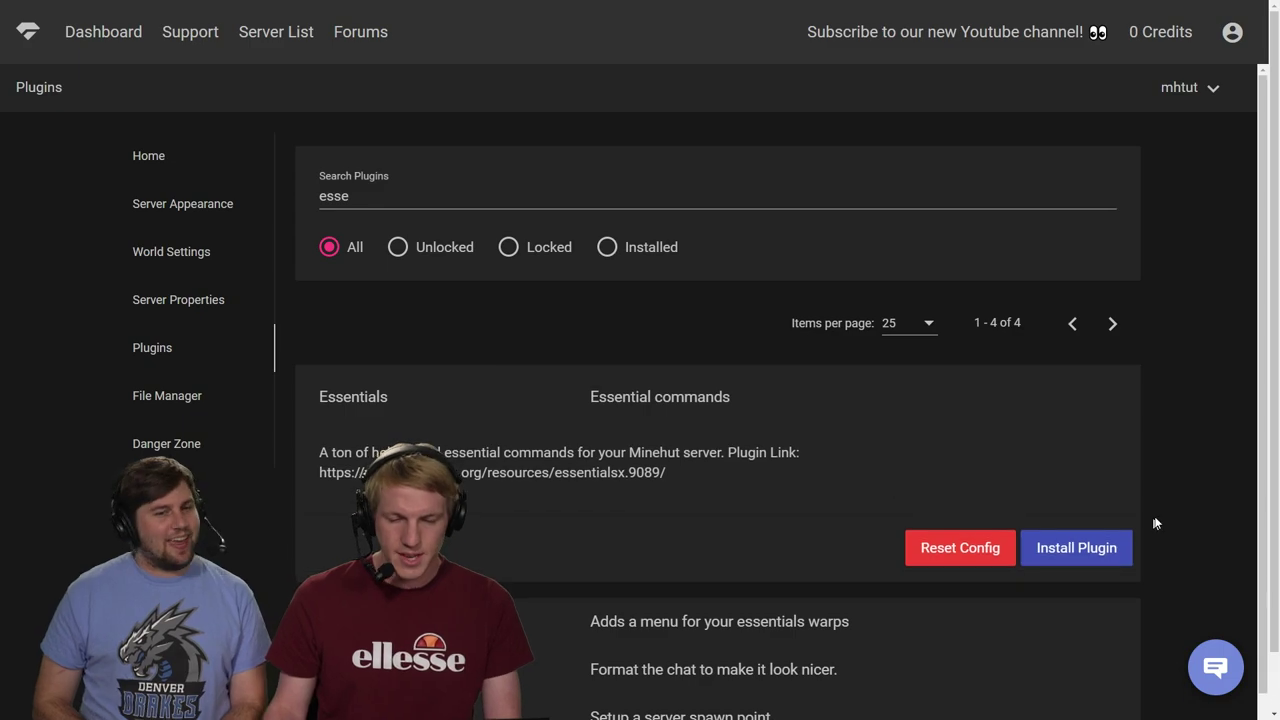
click(1106, 552)
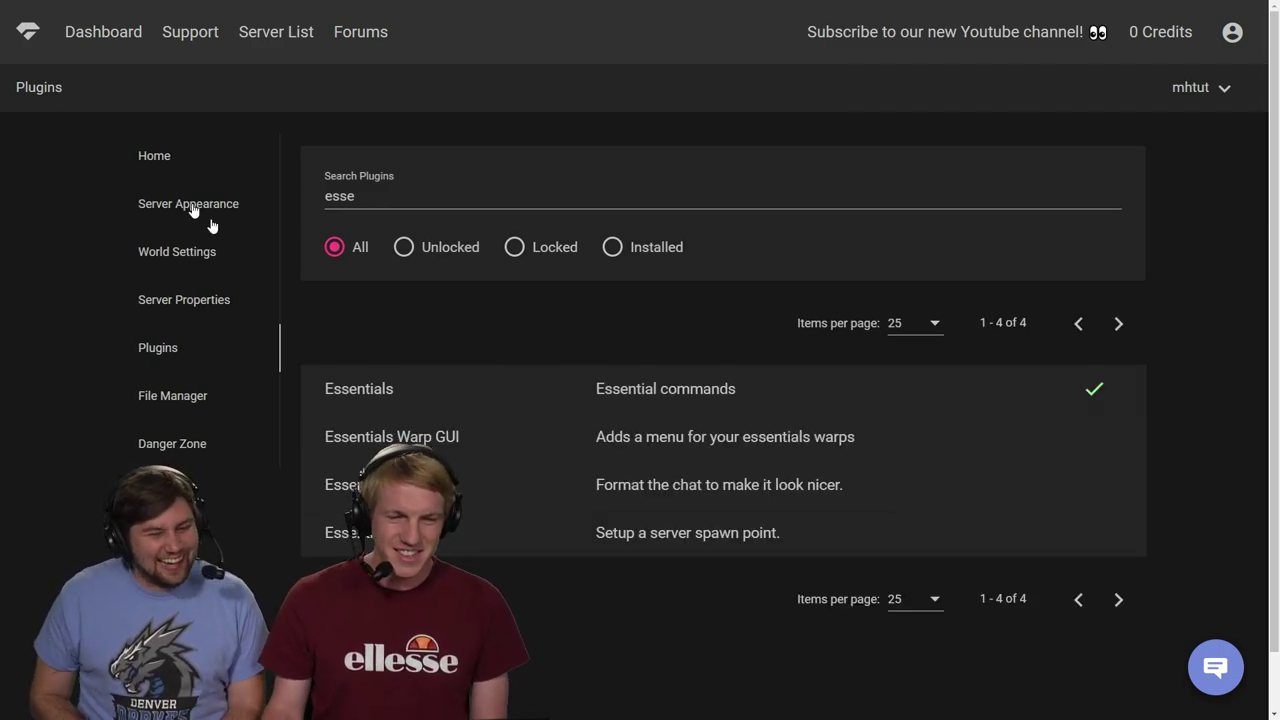
Restart the server from its home page and confirm the restart.
click(155, 154)
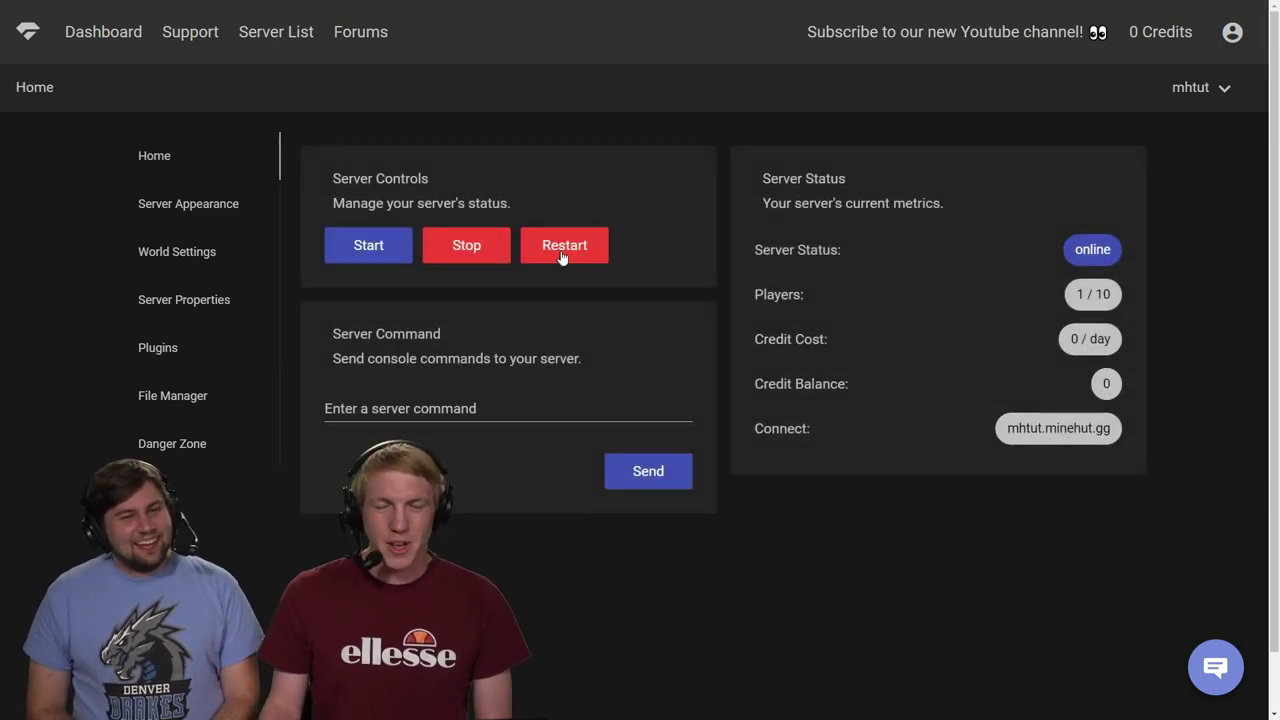
click(559, 249)
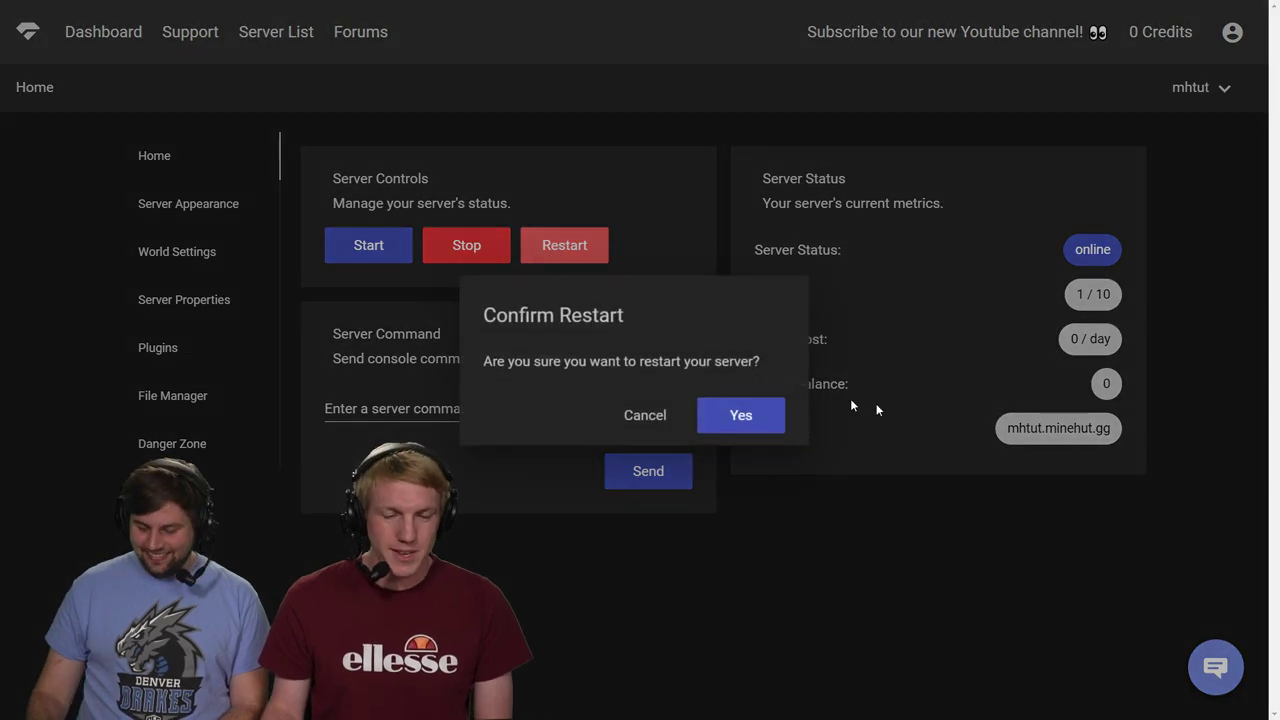
click(765, 418)
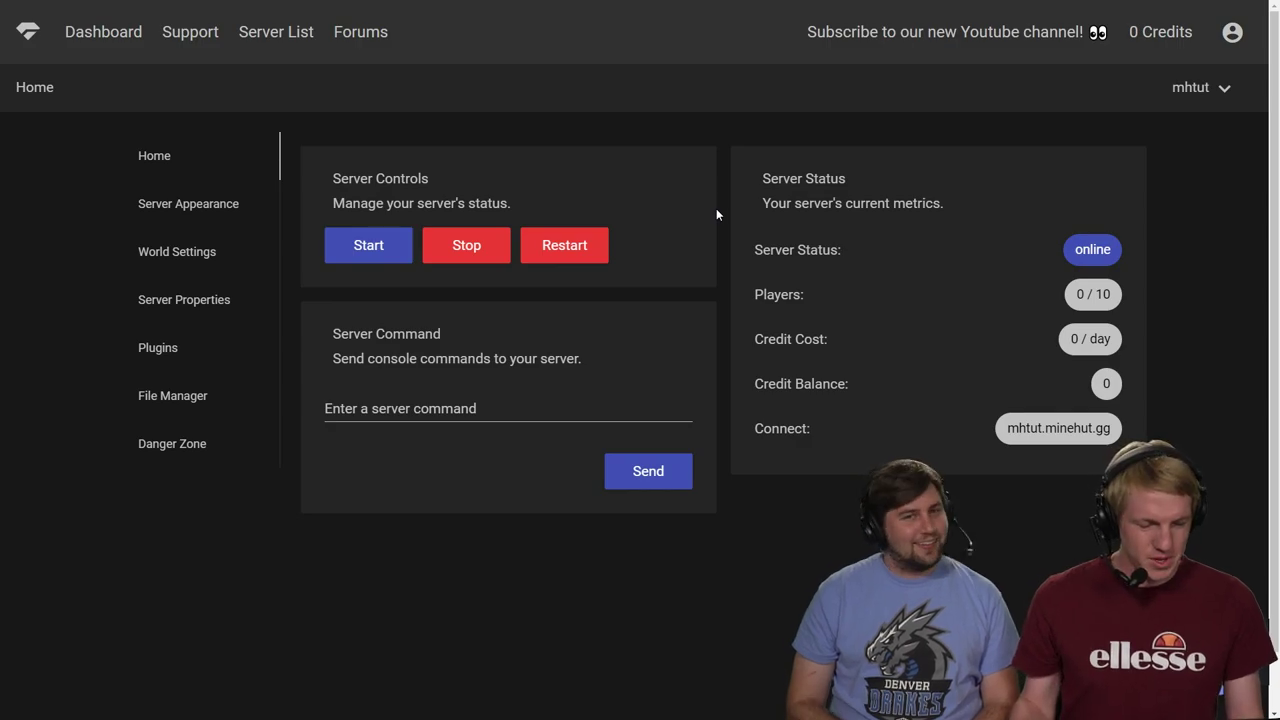
Switch to Minecraft, return to the game and join the server with the chat command /join mhtut.
key(alt+Tab)
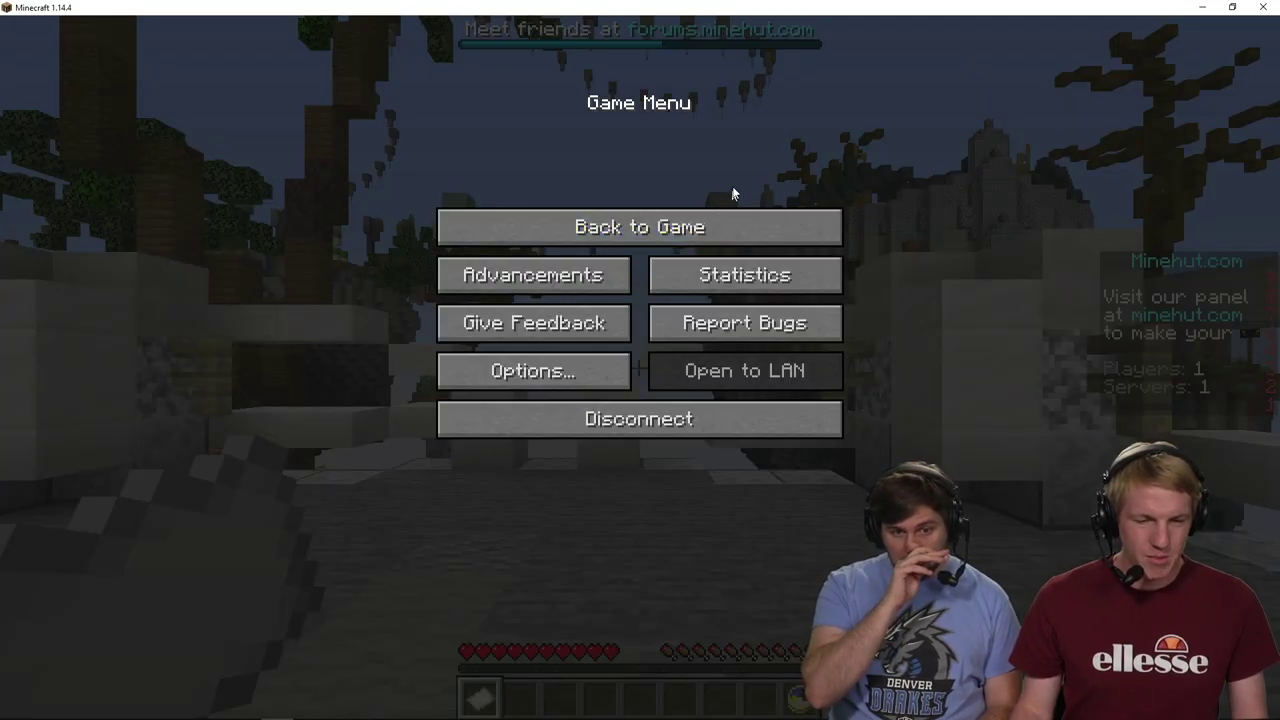
key(Escape)
key(5)
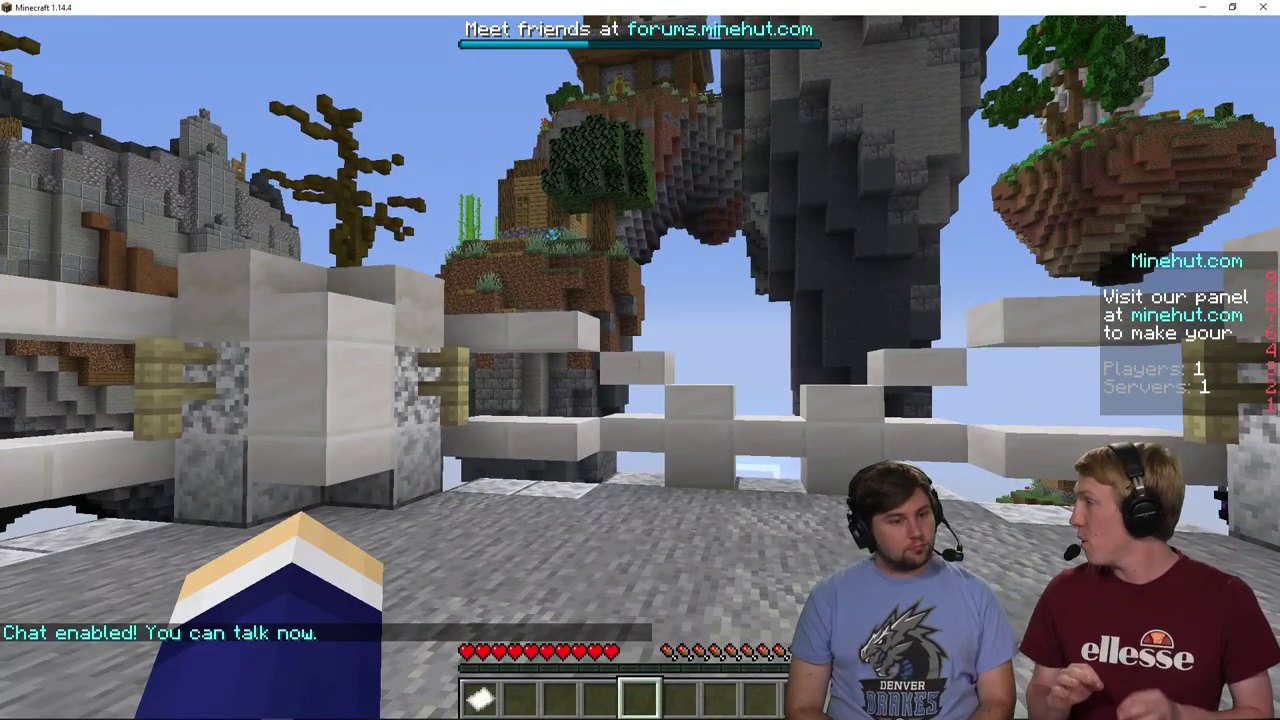
key(slash)
text(join m)
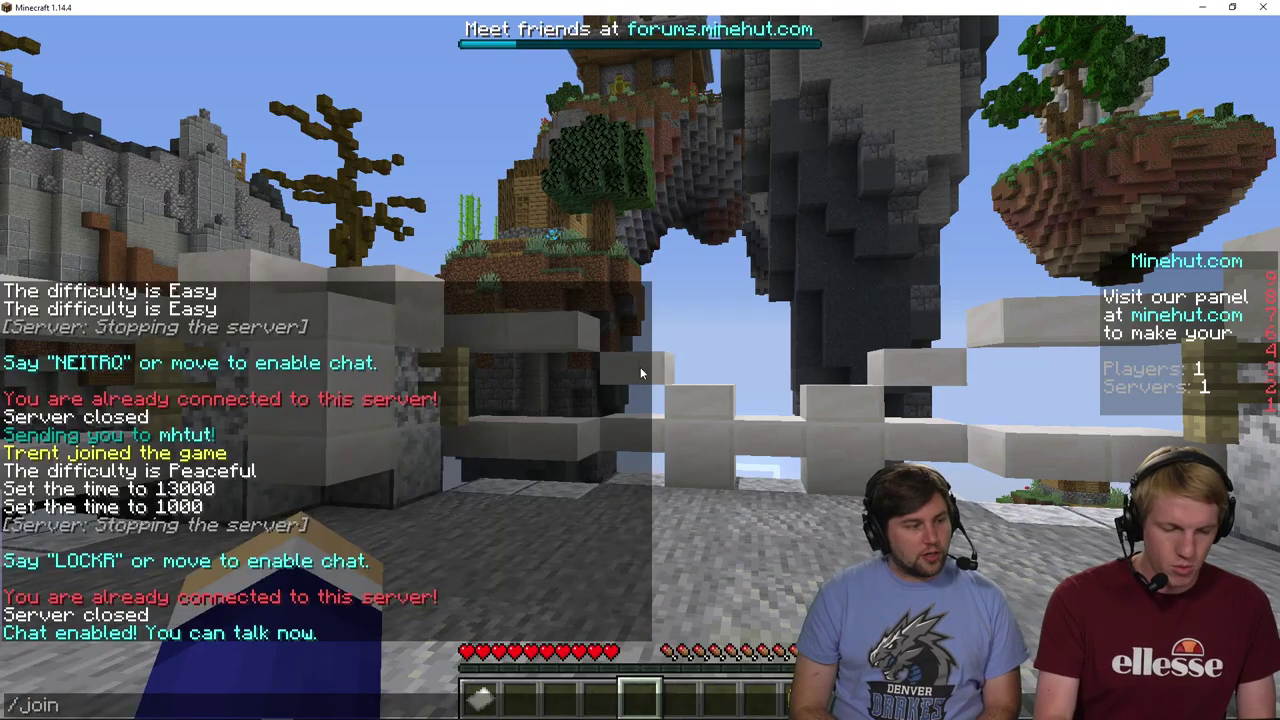
text(htut)
key(Return)
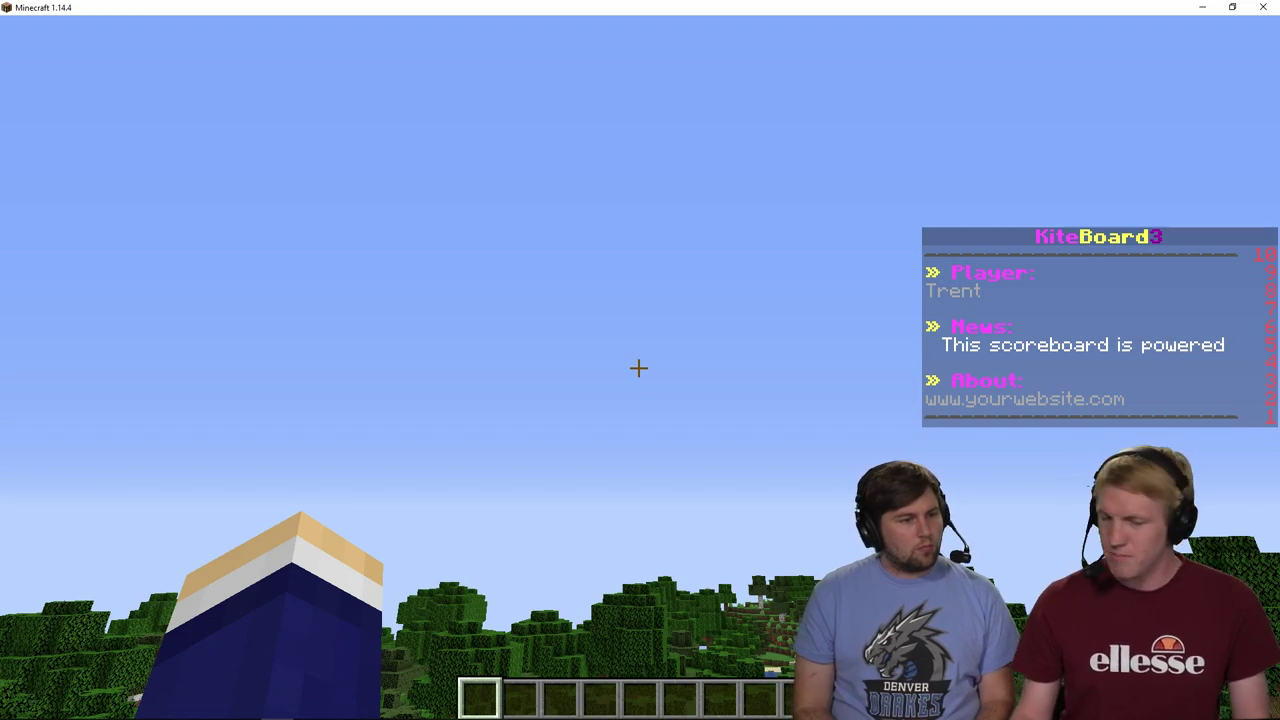
Switch back to the Minehut panel and open the plugins/KiteBoard/Scoreboard folder among the server files.
key(alt+Tab)
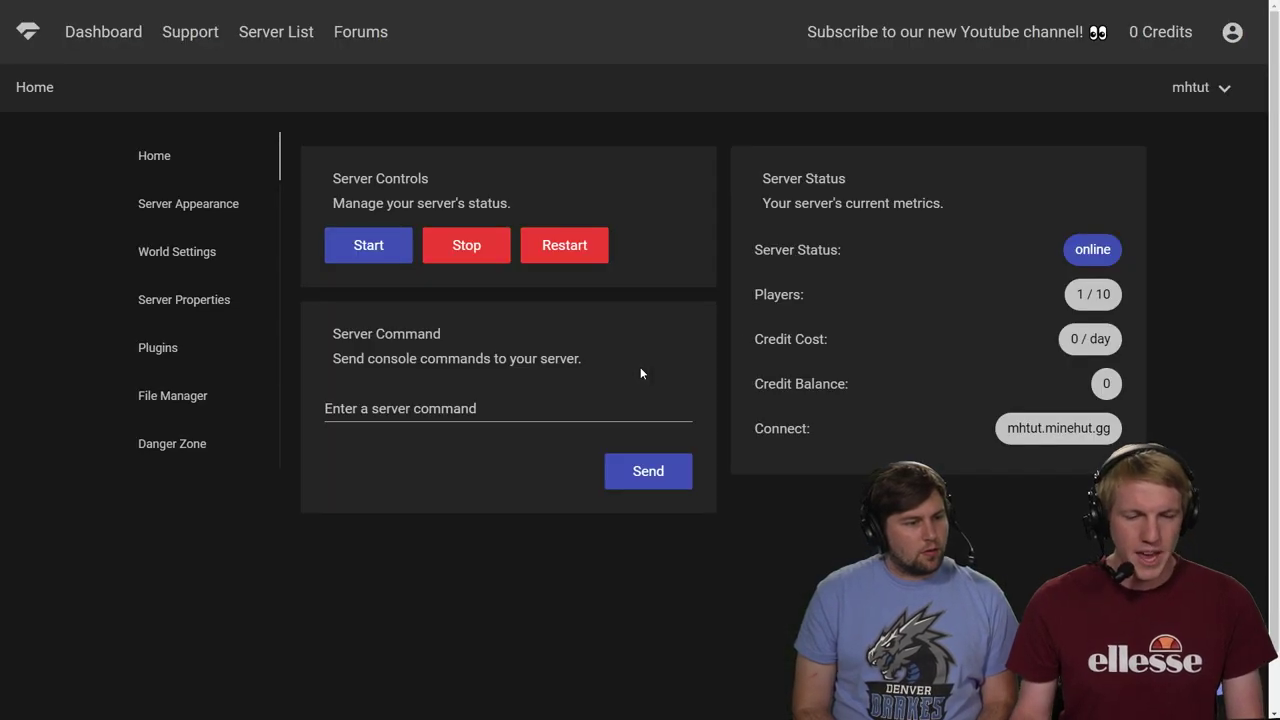
click(196, 398)
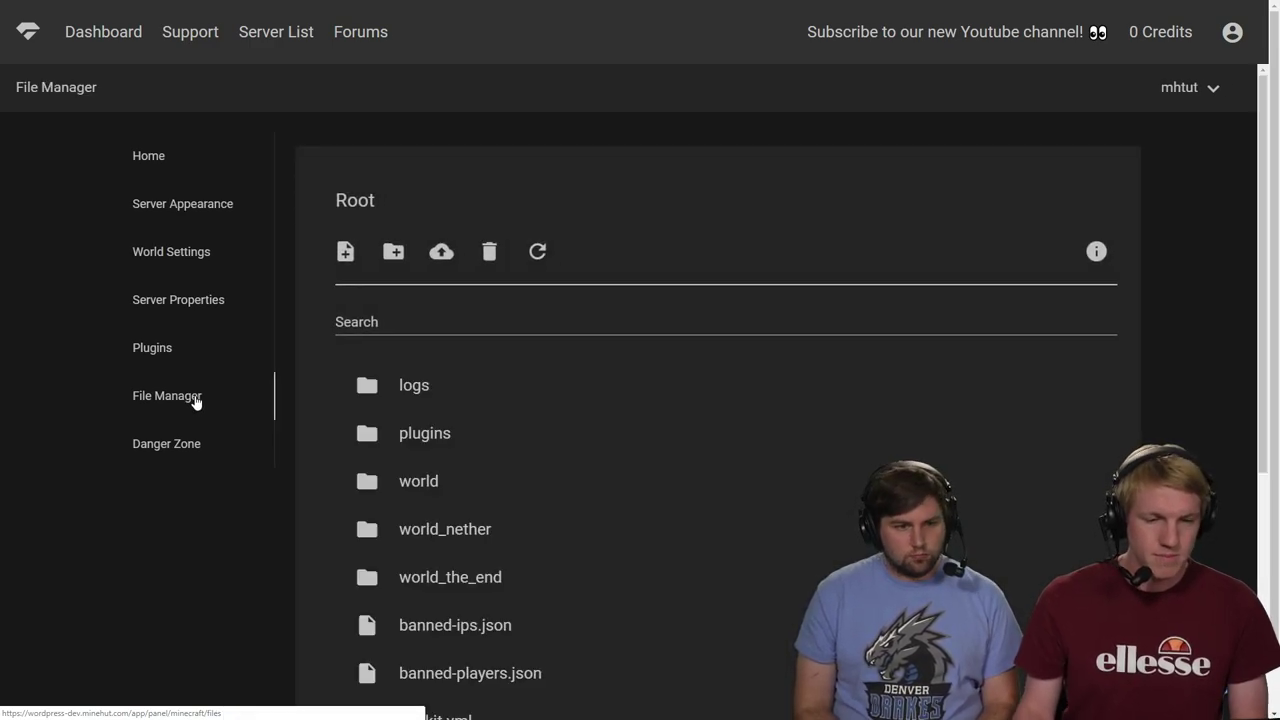
click(482, 433)
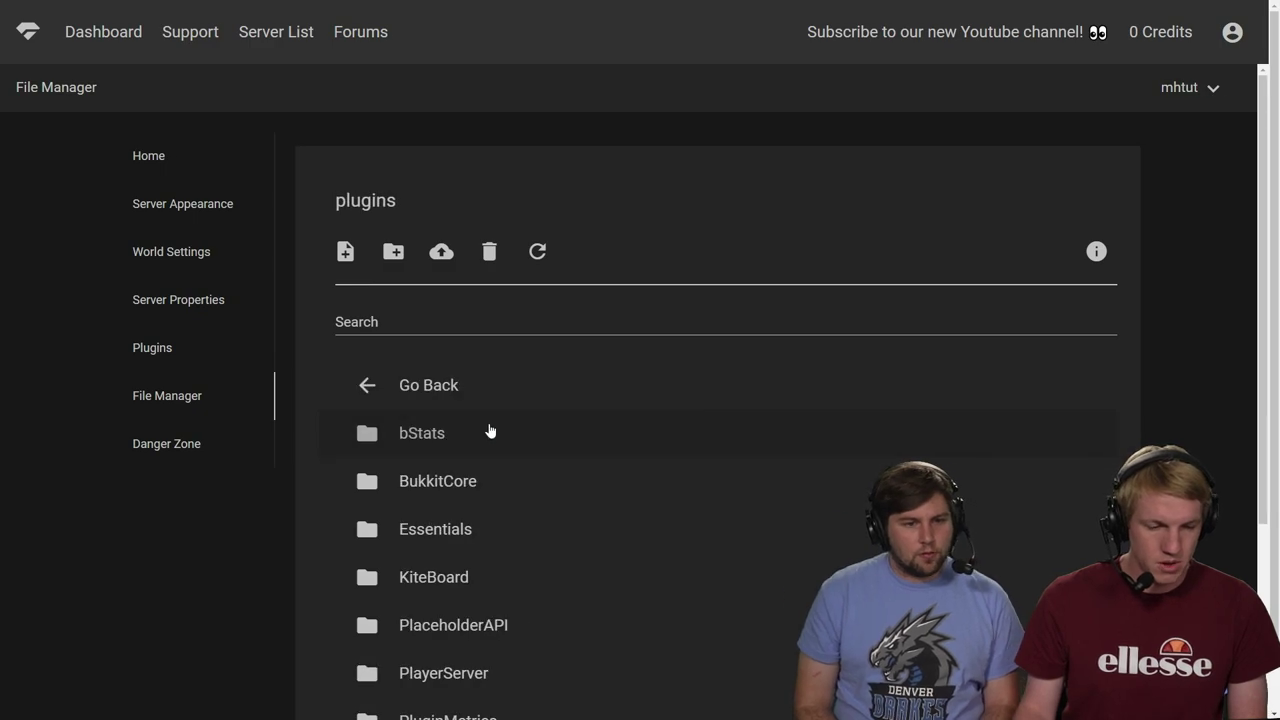
scroll(490, 430, down, 1)
click(494, 506)
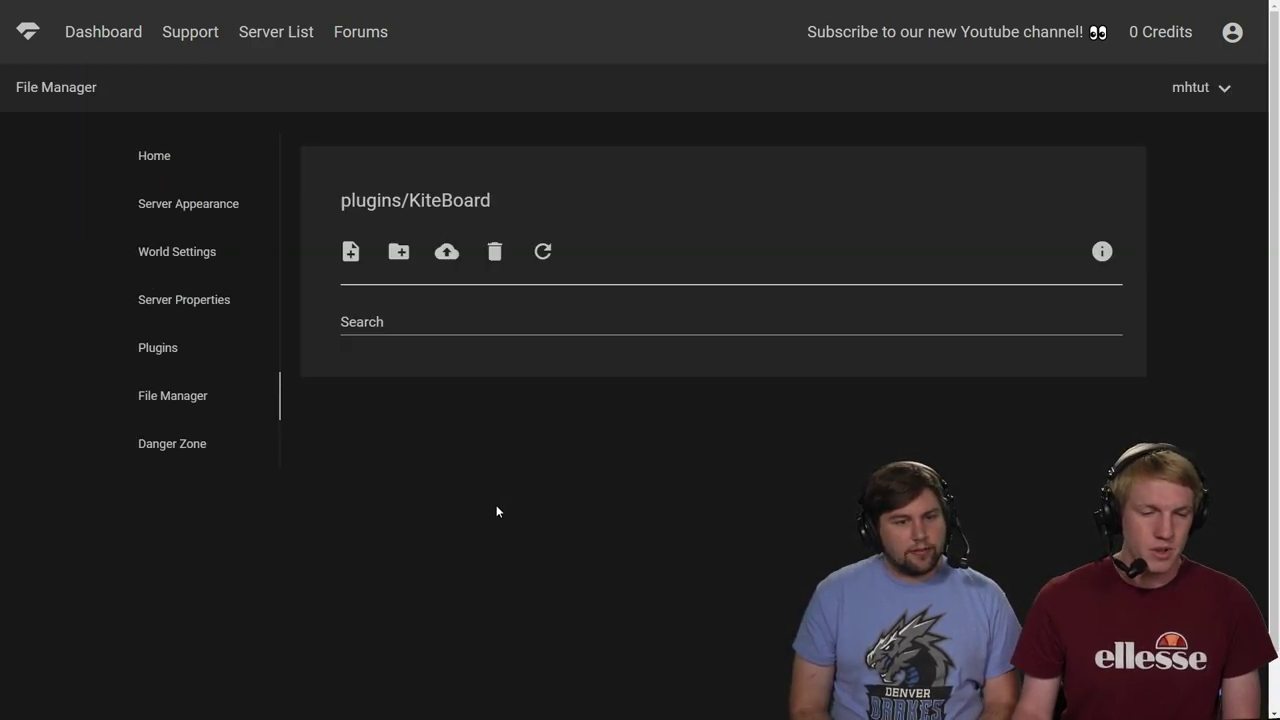
scroll(497, 465, down, 1)
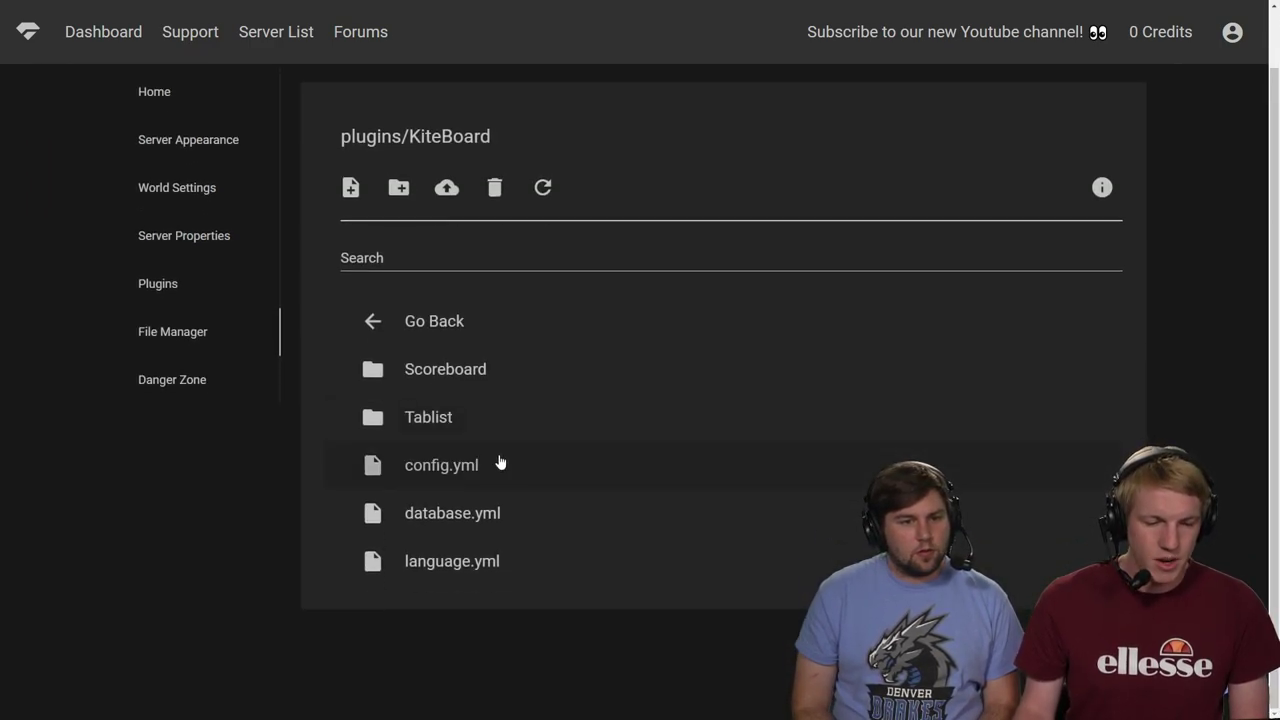
click(474, 369)
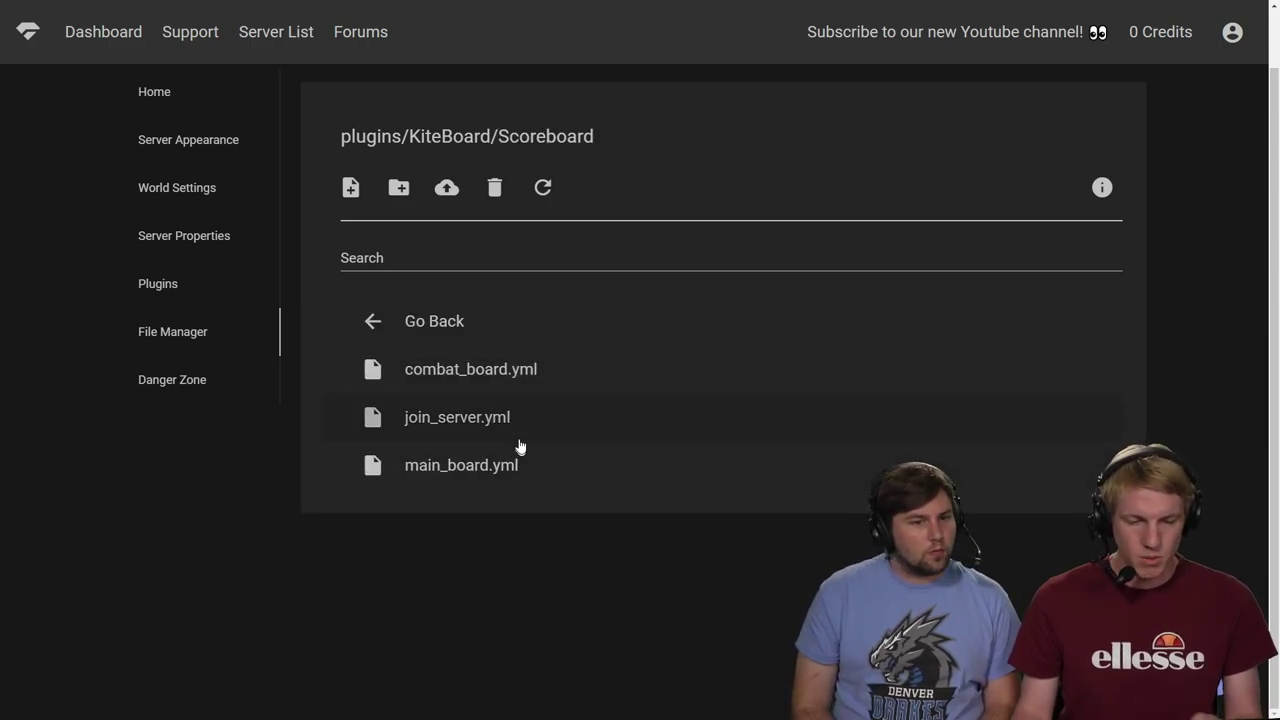
Delete combat_board.yml and join_server.yml from the Scoreboard folder, then leave delete mode.
click(494, 191)
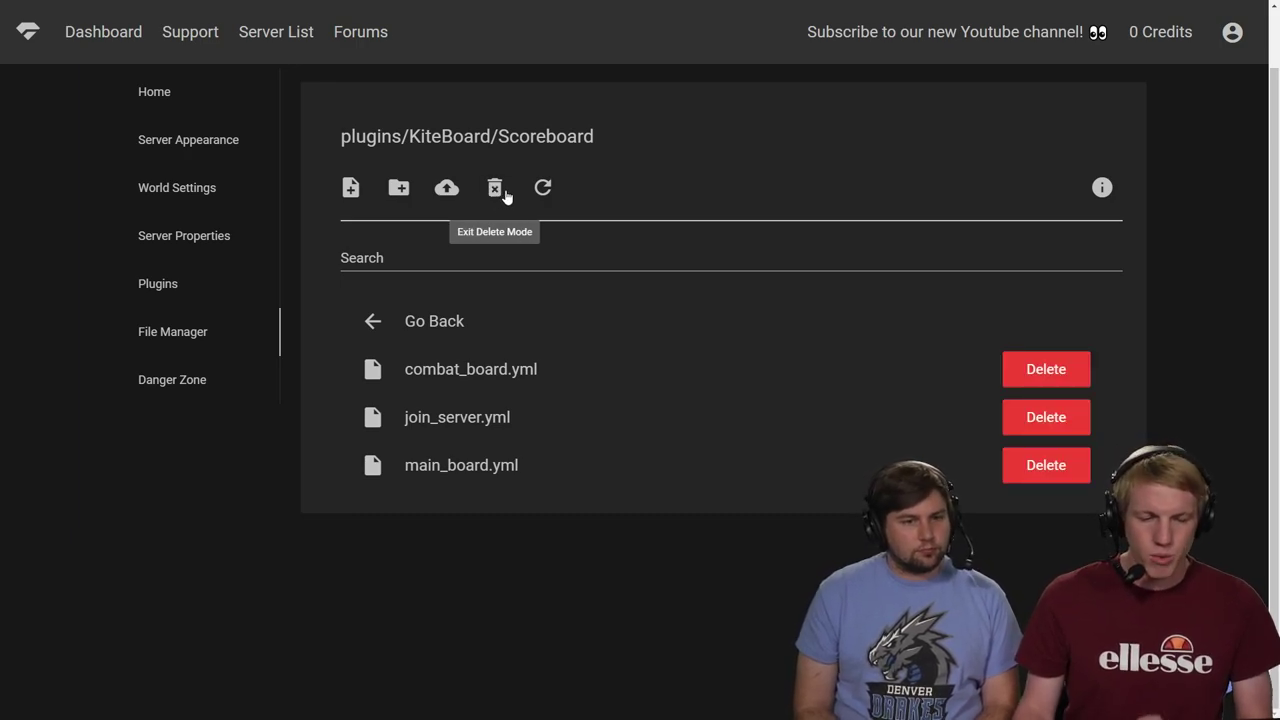
click(1045, 372)
click(759, 427)
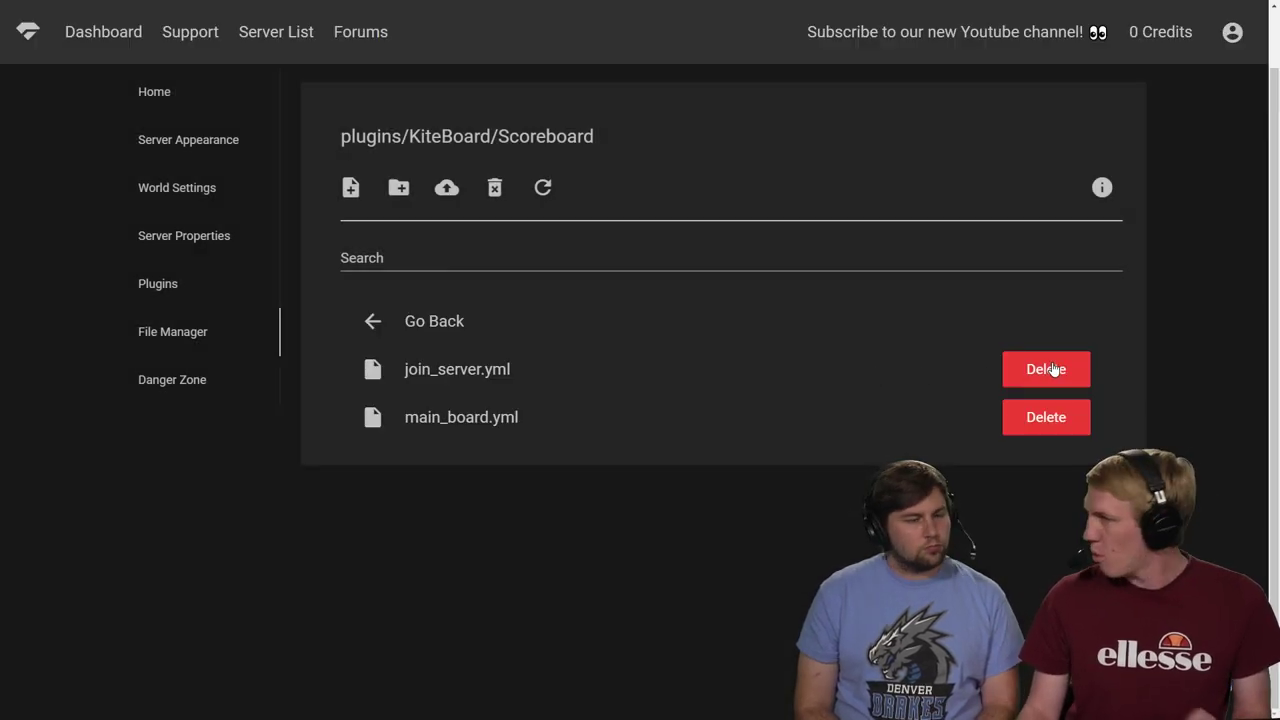
click(1050, 370)
click(742, 427)
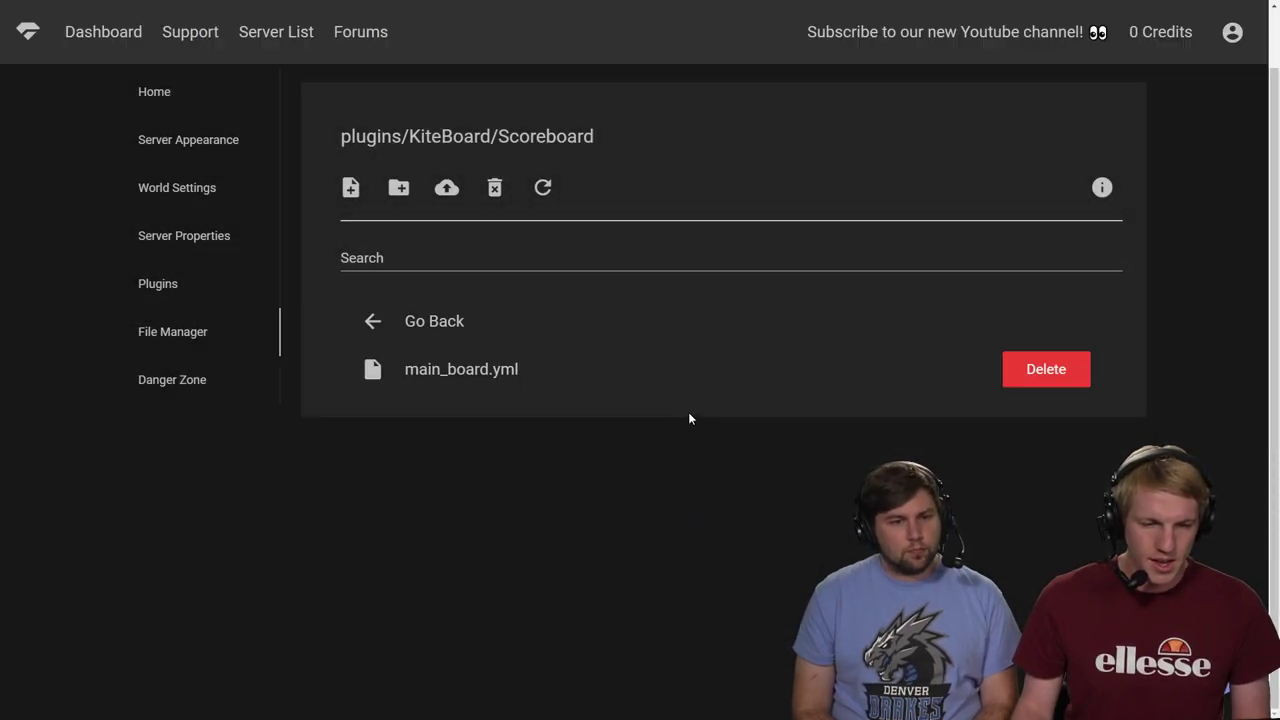
click(494, 188)
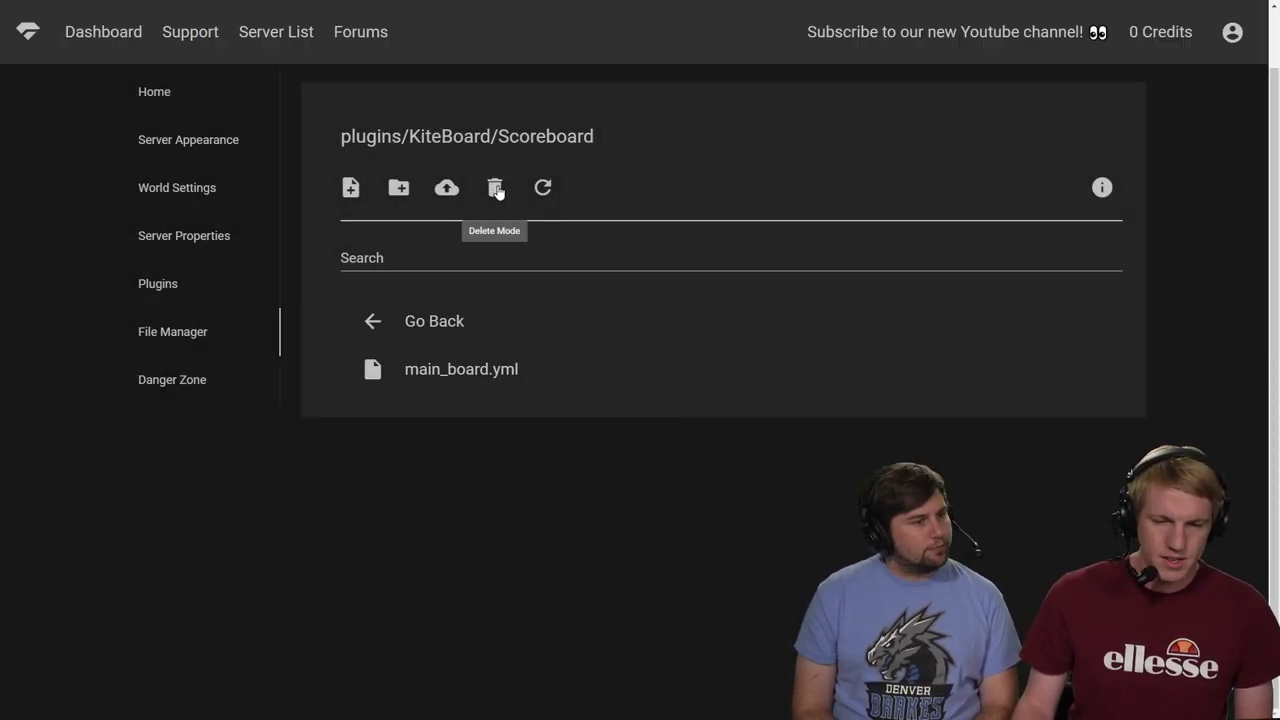
Open main_board.yml for editing and review the "default" setting in its default-permissions criteria.
click(660, 370)
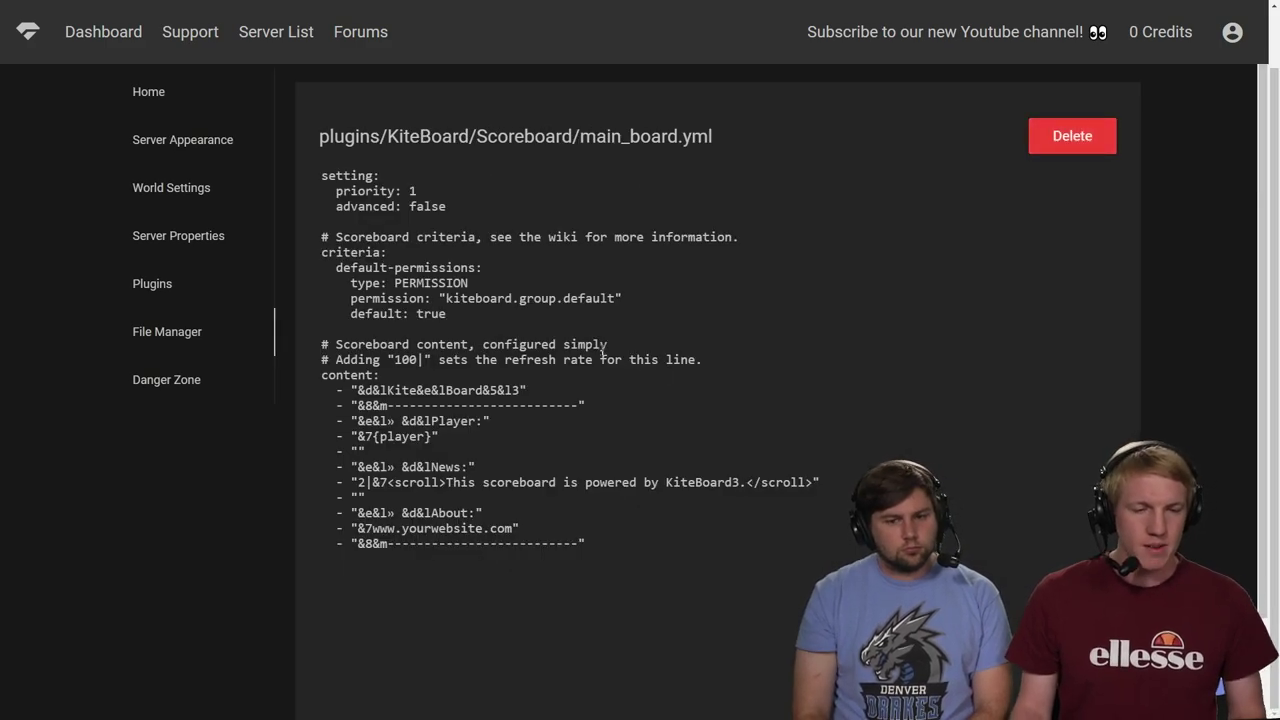
click(632, 397)
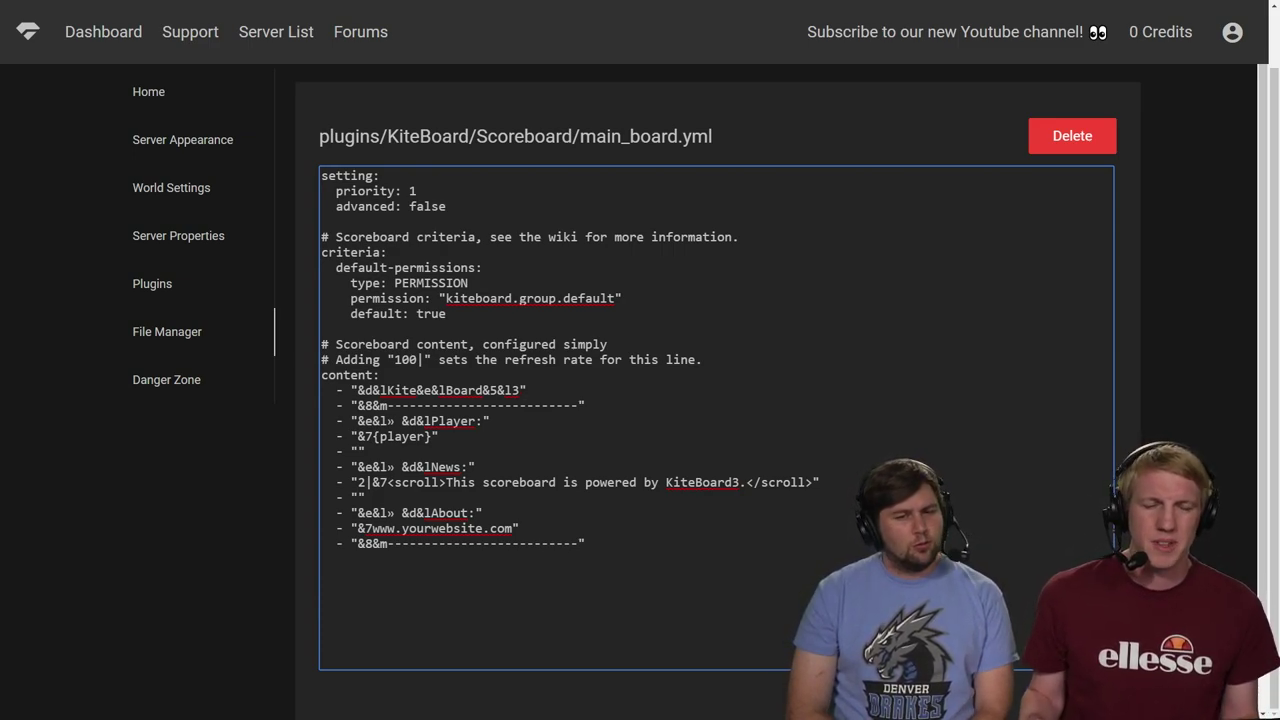
triple_click(425, 313)
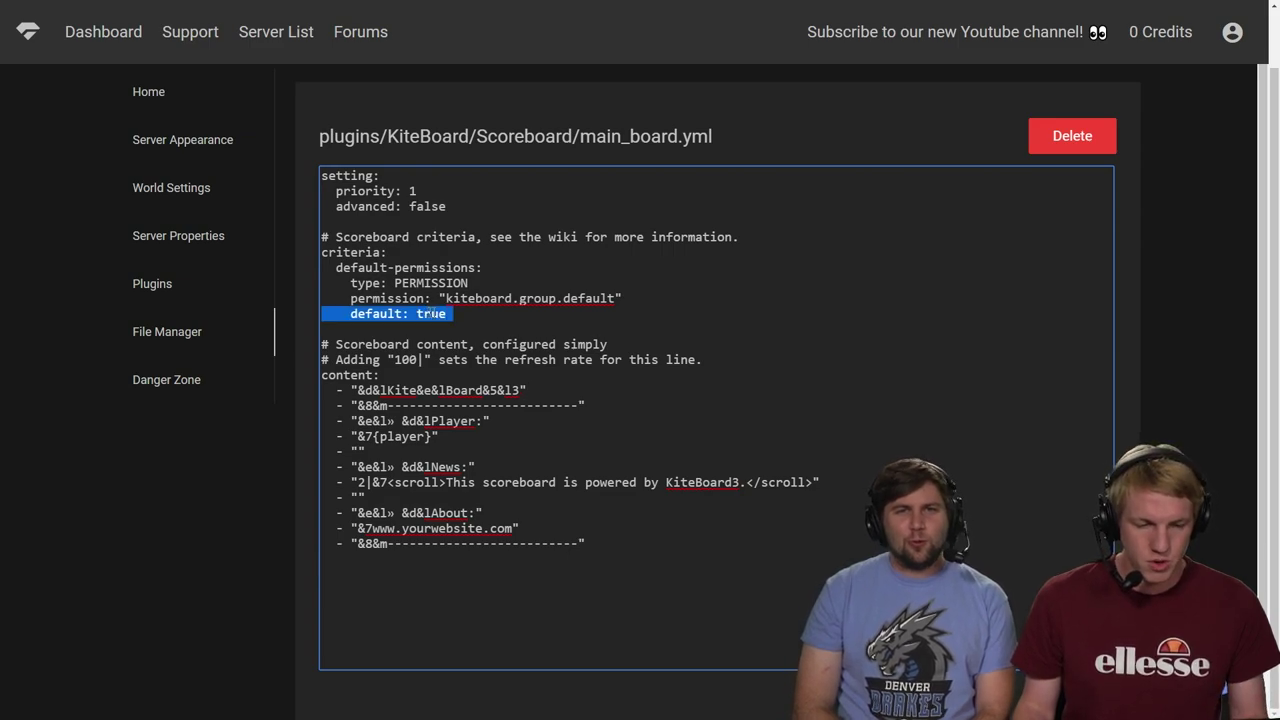
key(End)
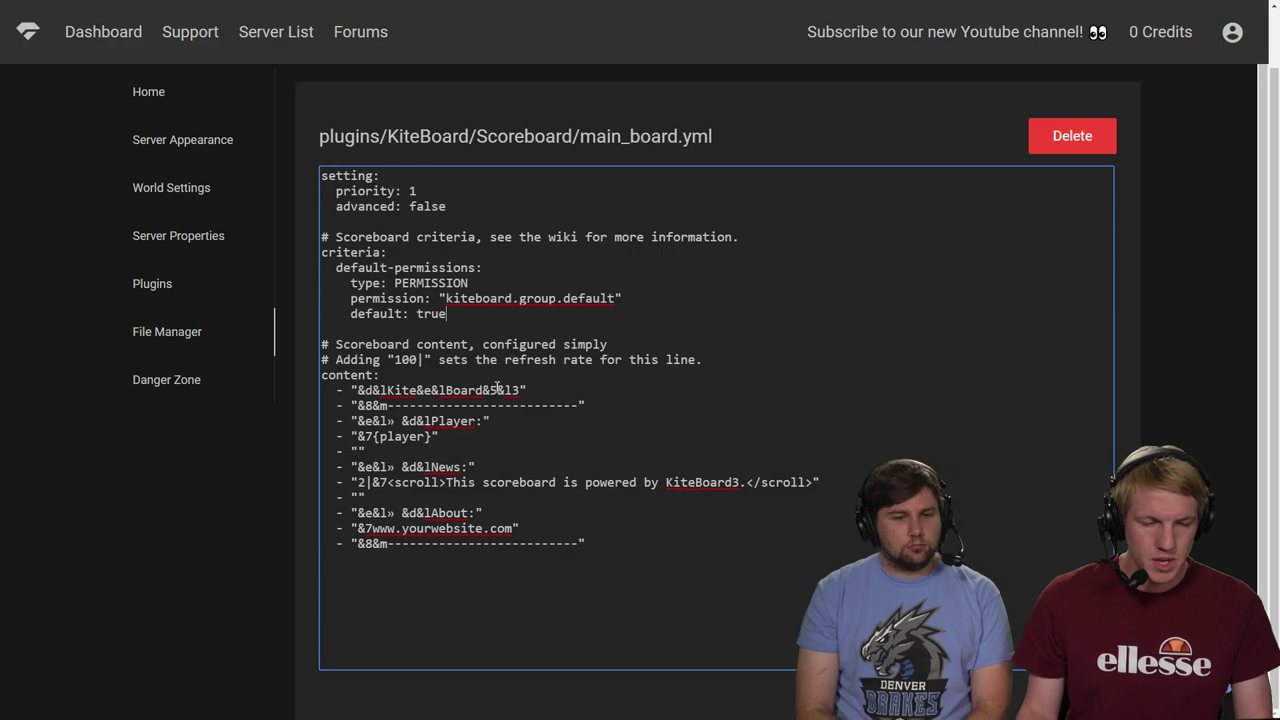
Replace the scoreboard title in the first content line with colour code &b, the owner's first name plus "s", and "Server".
drag(520, 390, 395, 390)
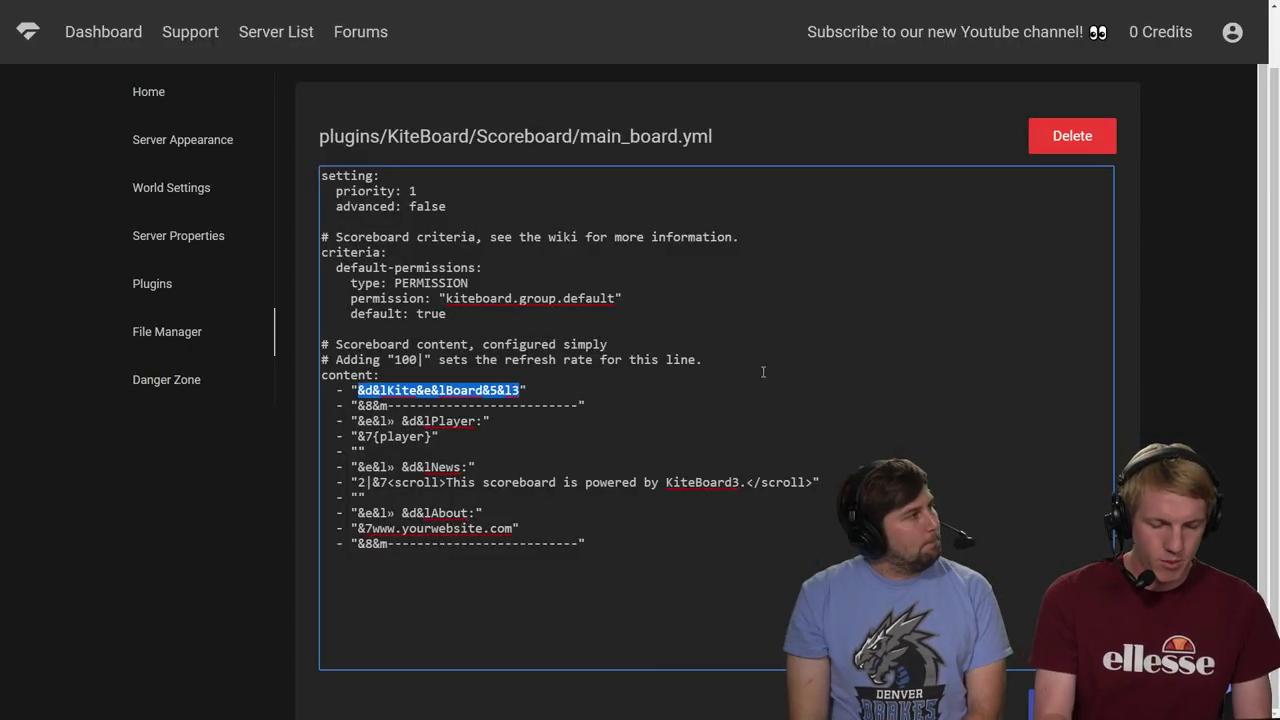
text(&bs)
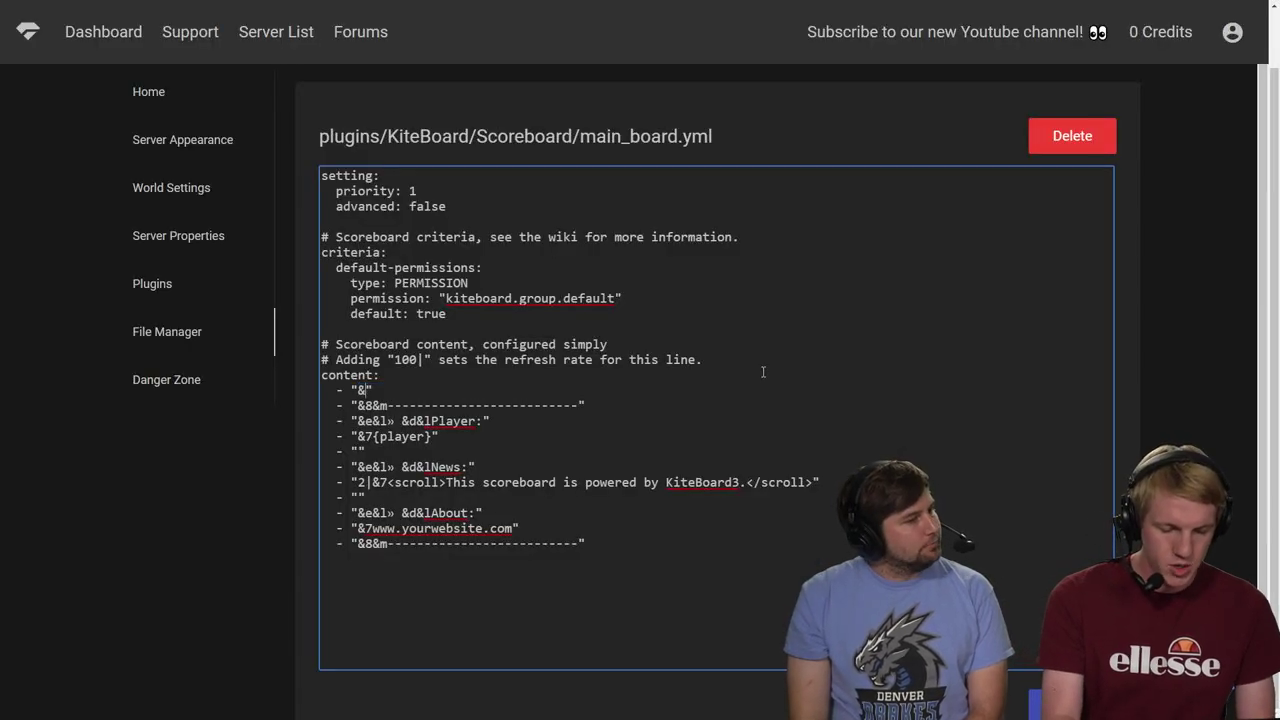
key(BackSpace)
text(Trents)
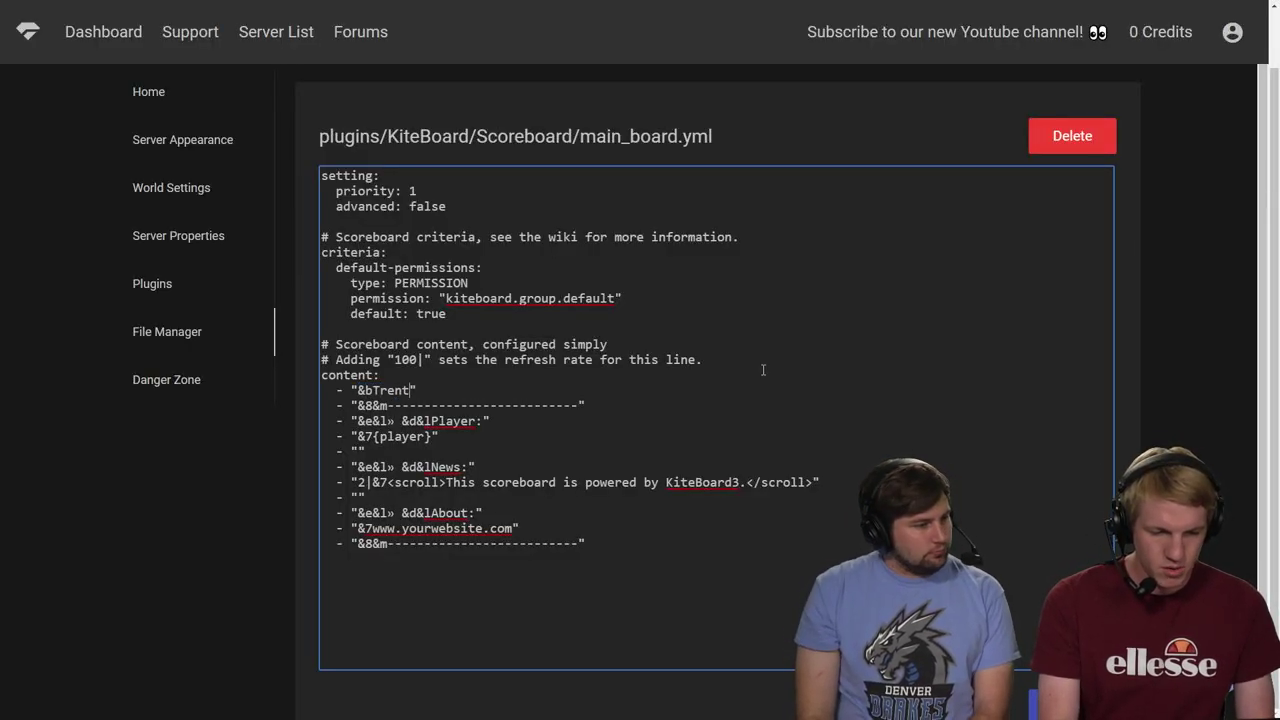
text( Server)
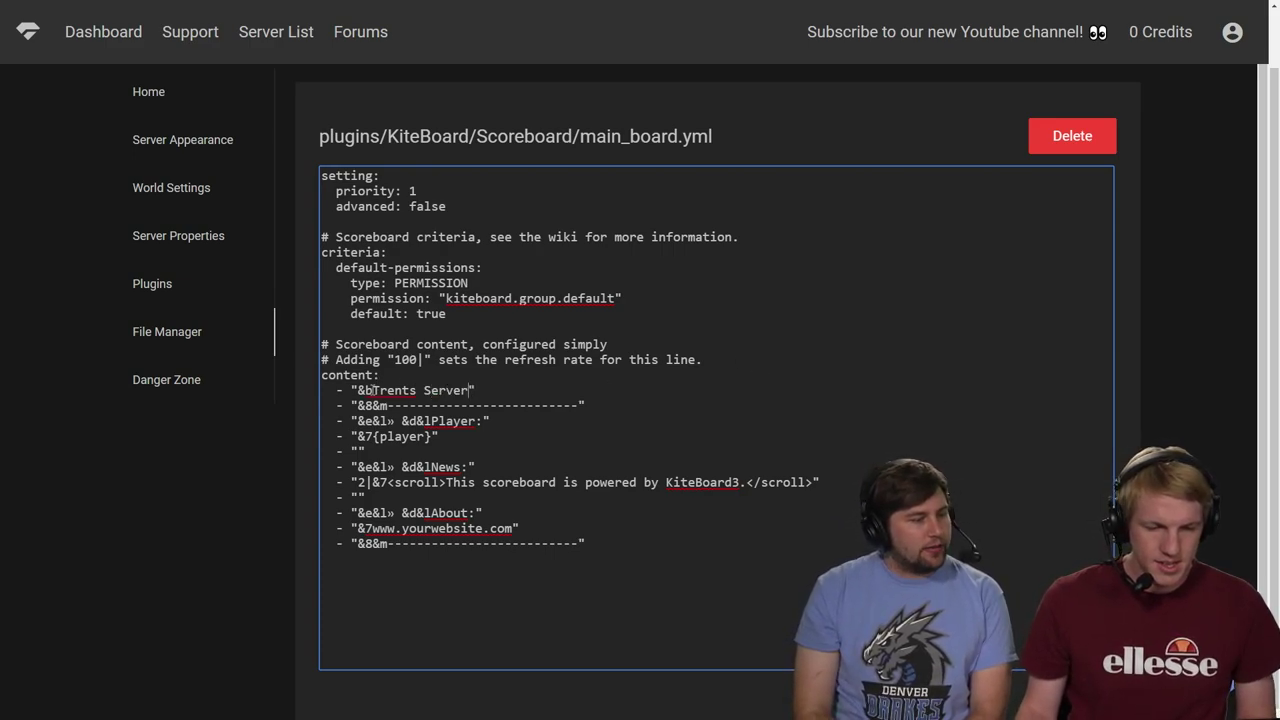
drag(371, 390, 357, 390)
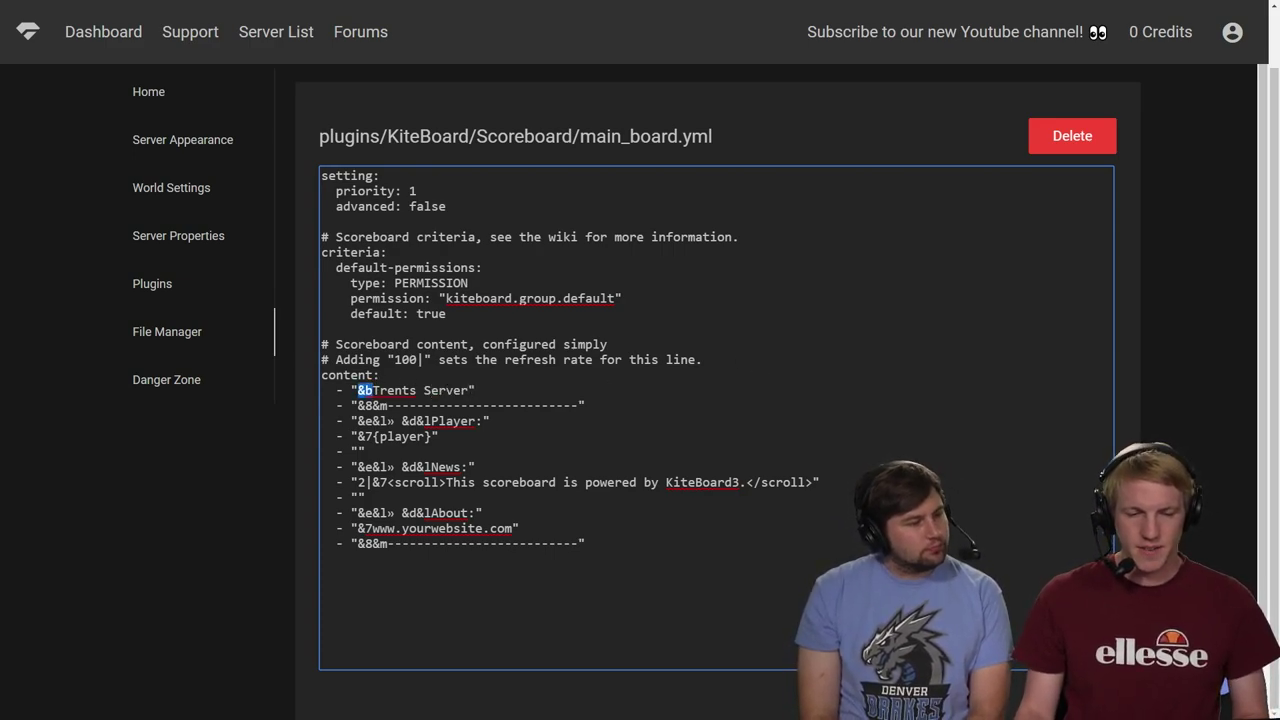
click(493, 390)
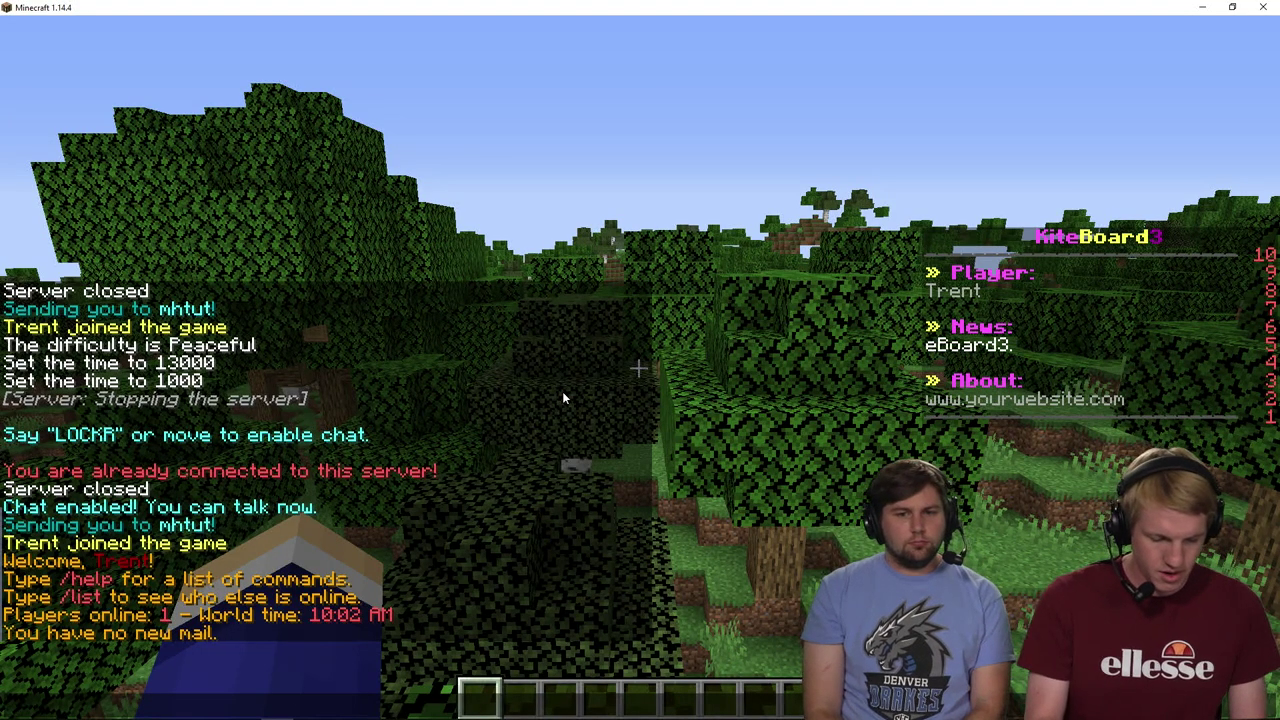
Switch to Minecraft, run the chat command /killall chicken, and switch back to the Minehut file editor.
text(/killall chicken)
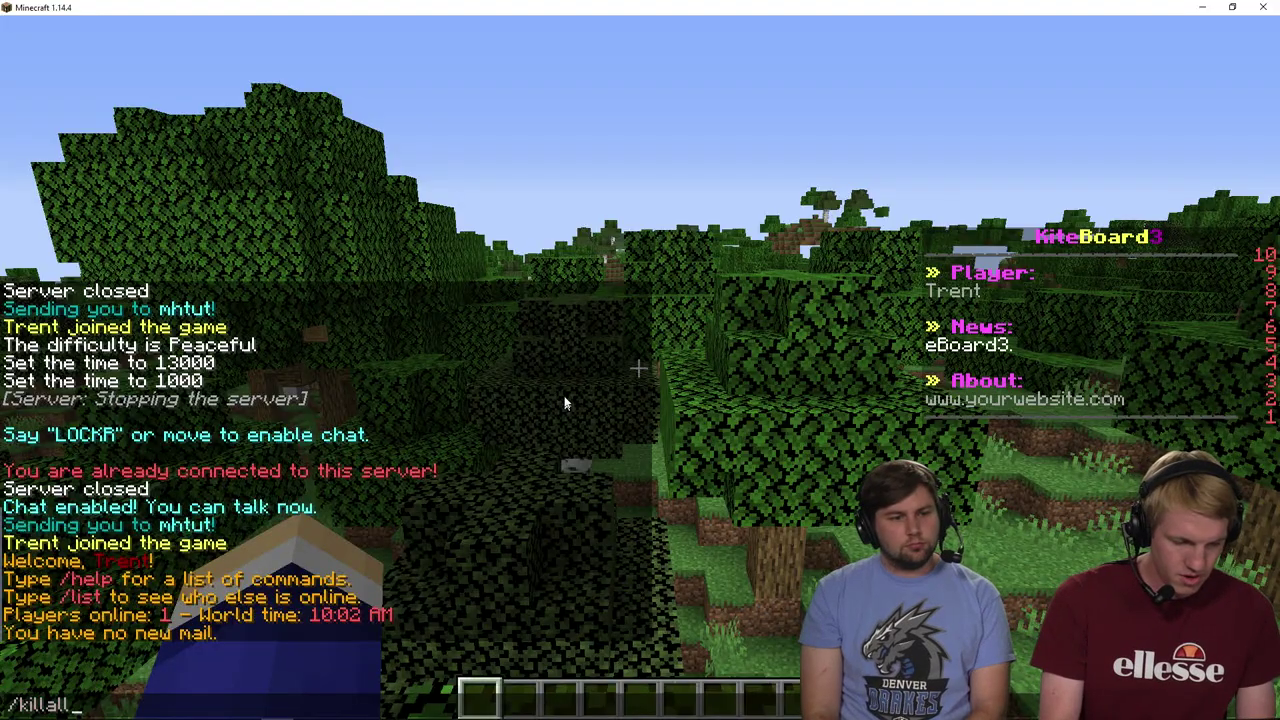
key(Return)
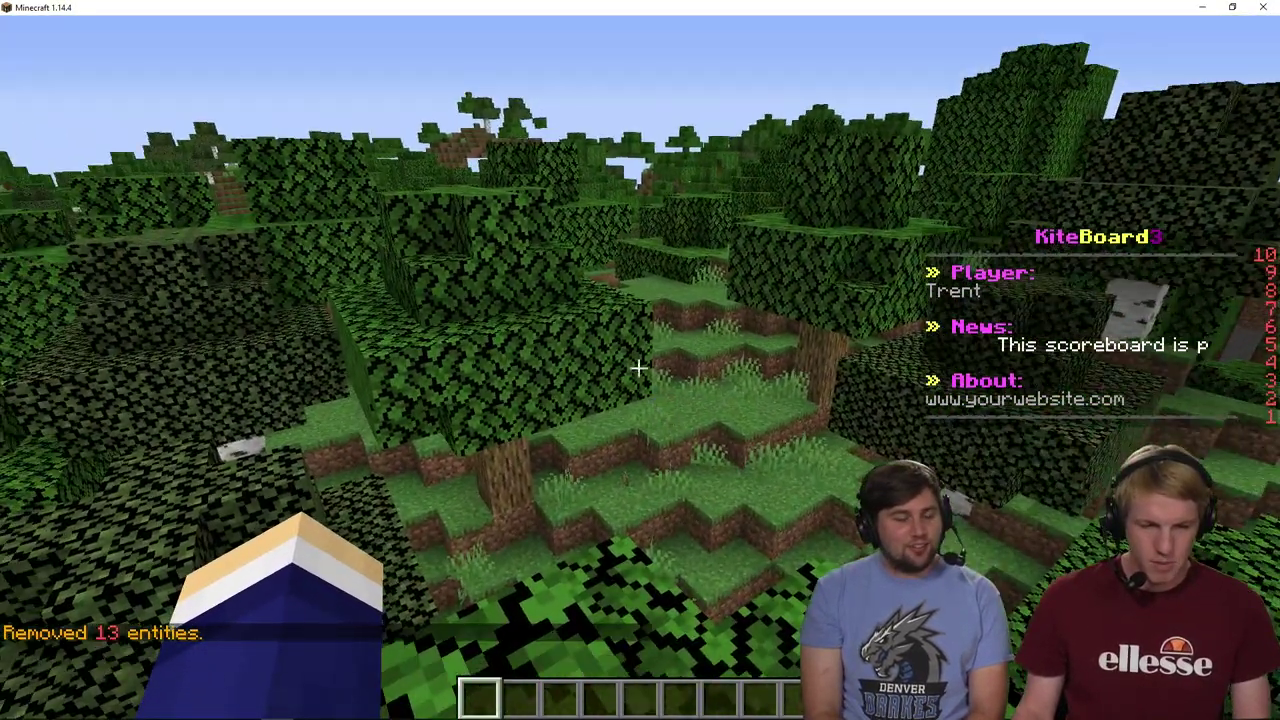
key(alt+Tab)
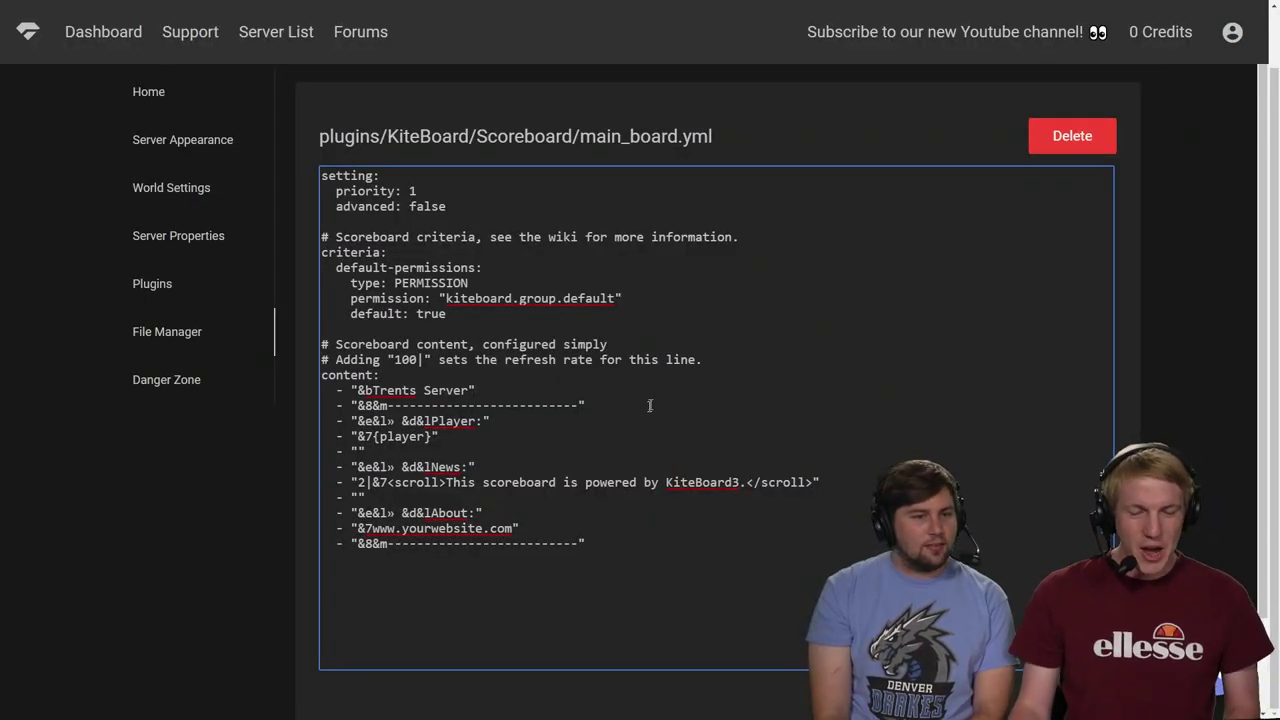
Change the "Player:" heading in the scoreboard content to "Players:".
triple_click(460, 405)
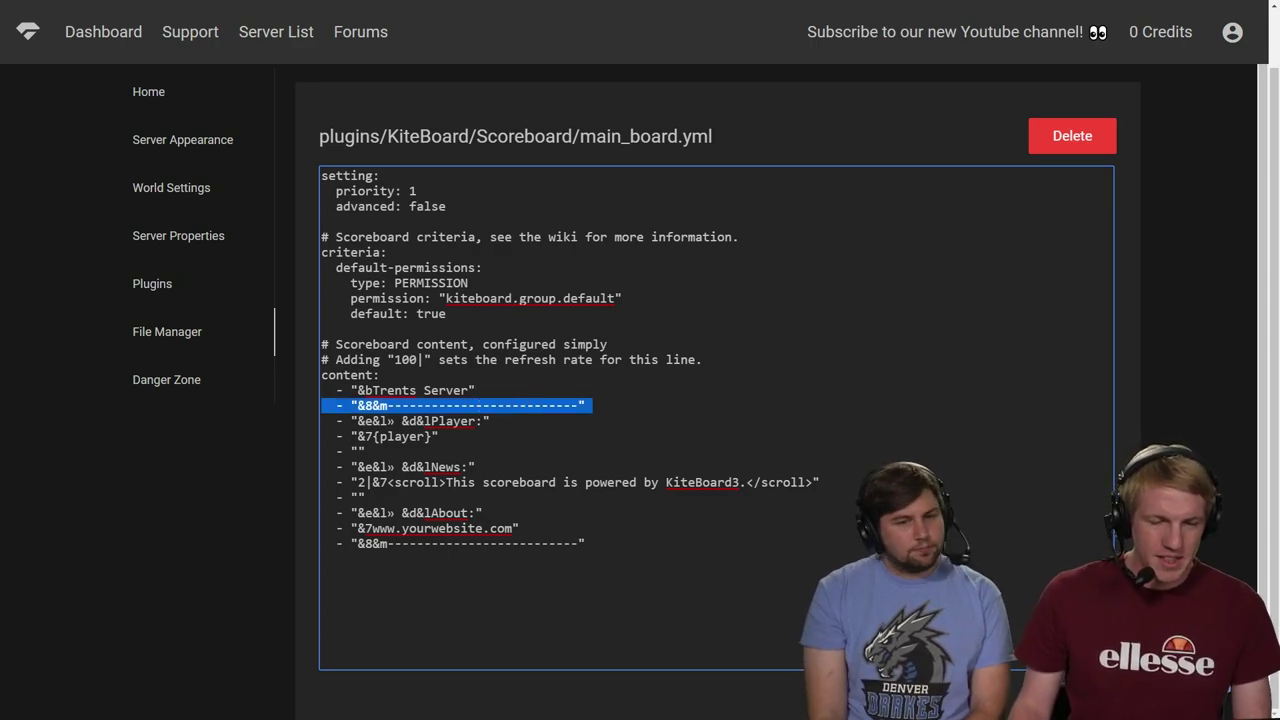
click(460, 405)
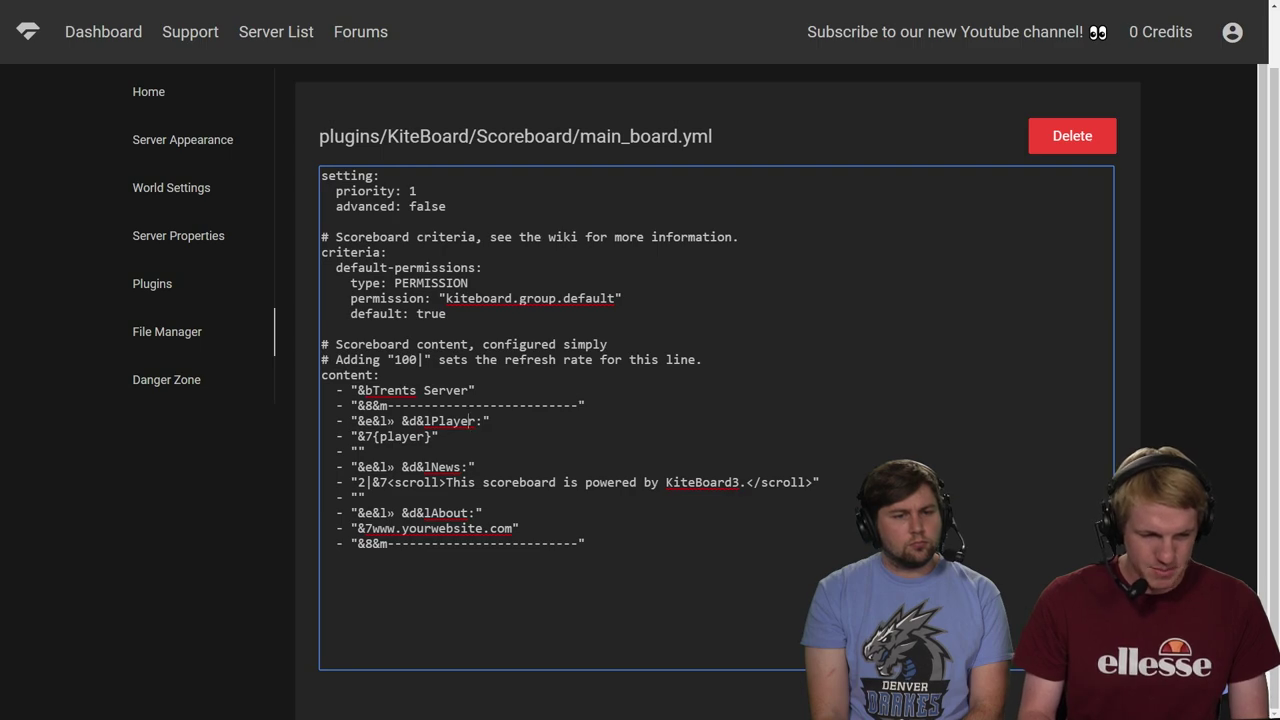
text(s)
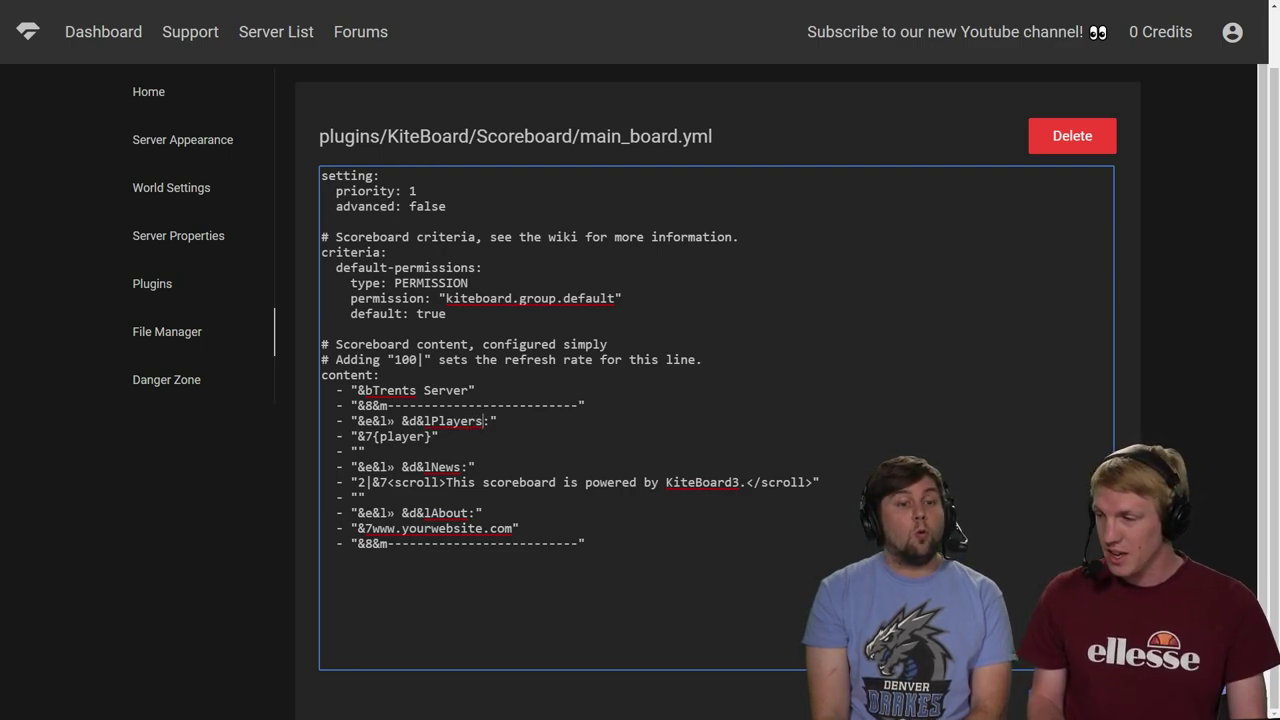
click(440, 437)
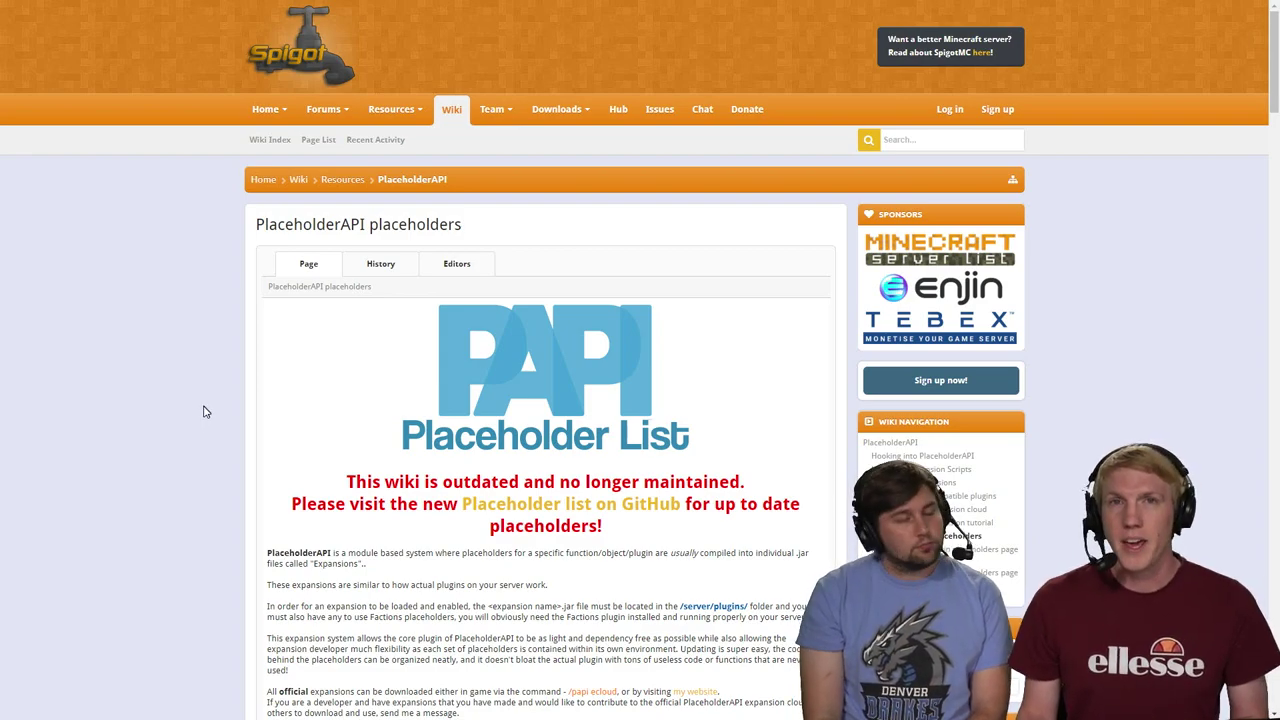
Find the Server placeholders section in the PlaceholderAPI wiki and copy the %server_online% placeholder.
scroll(186, 395, down, 6)
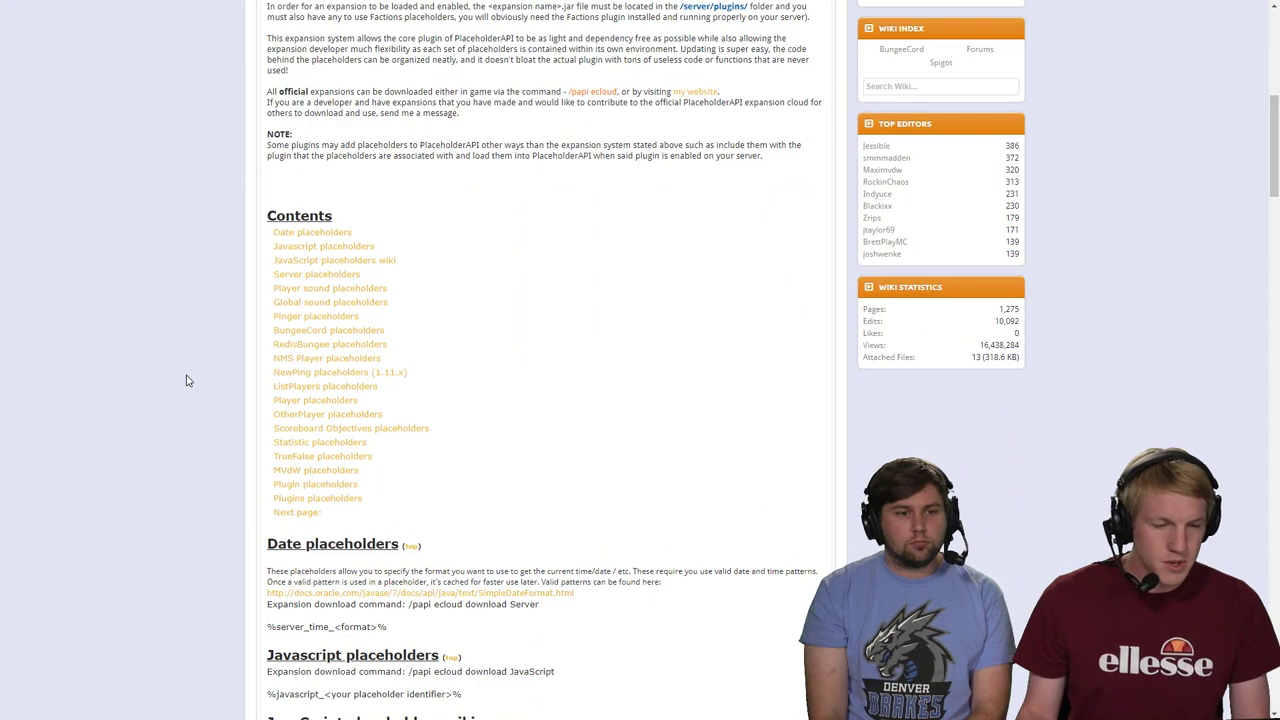
click(312, 276)
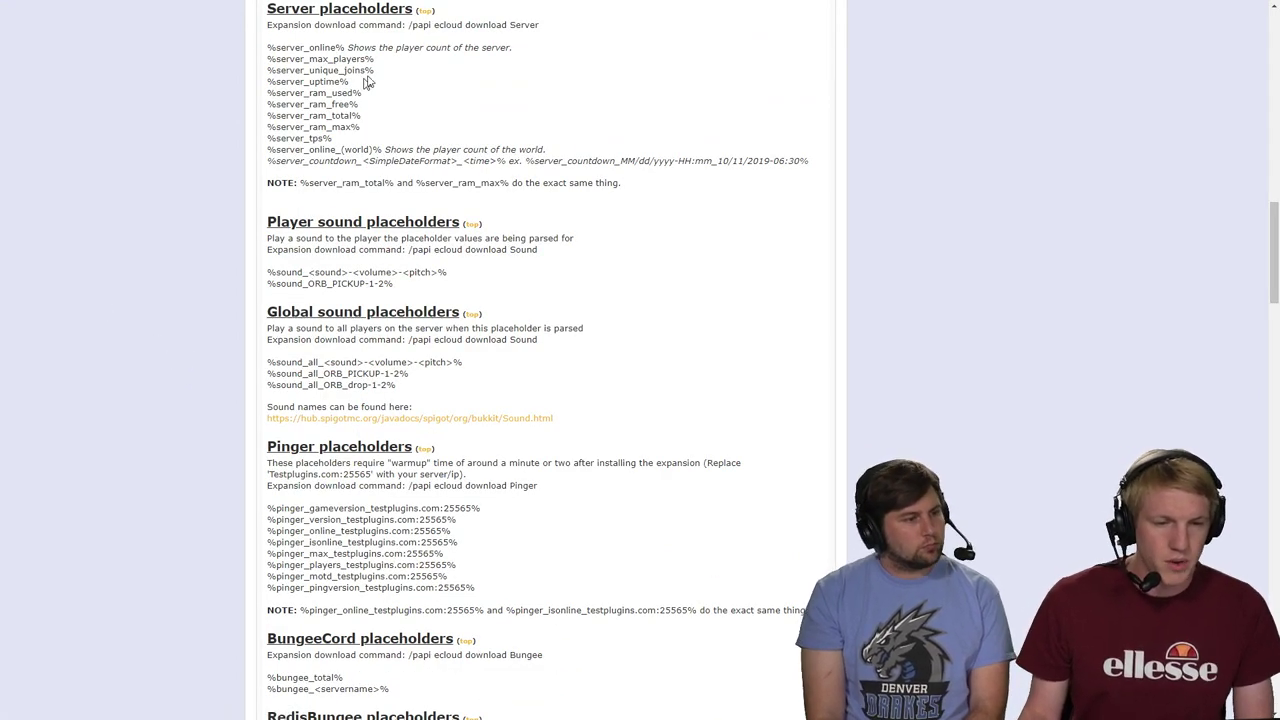
triple_click(392, 47)
click(349, 47)
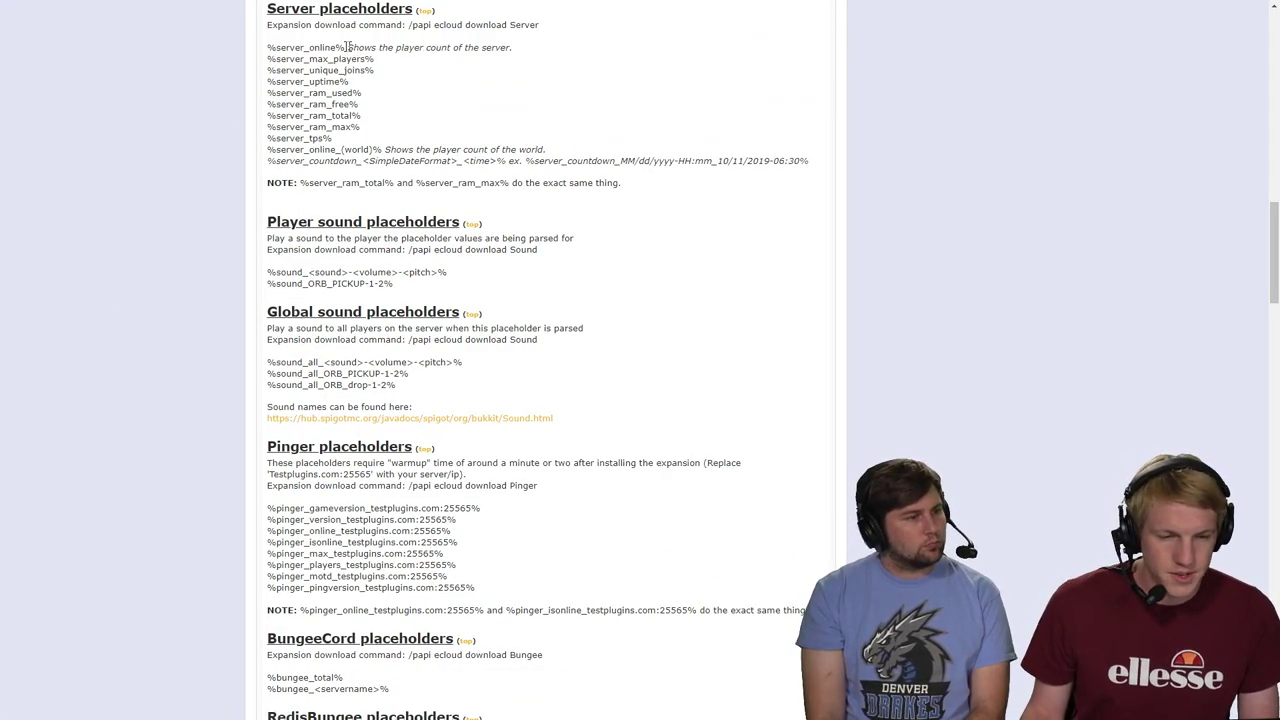
drag(346, 47, 267, 55)
key(ctrl+c)
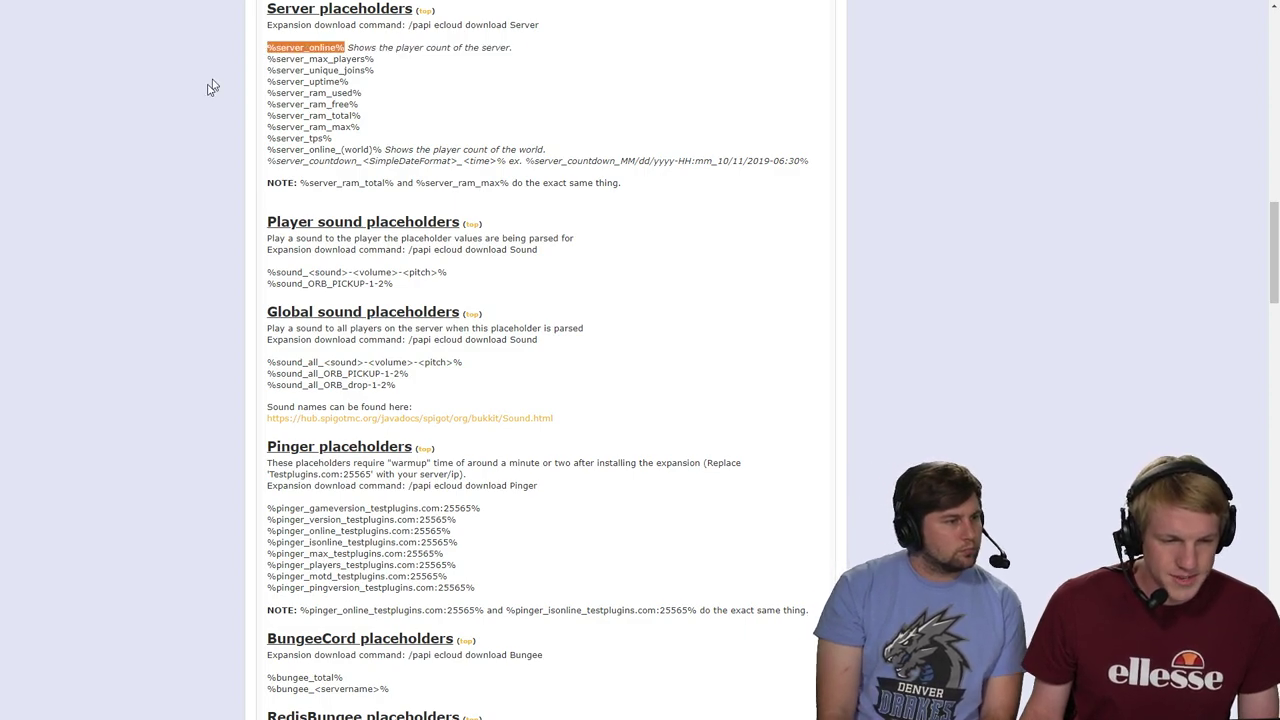
Back in main_board.yml, replace &7{player} under the Players heading with the copied %server_online% placeholder followed by a slash.
key(ctrl+Tab)
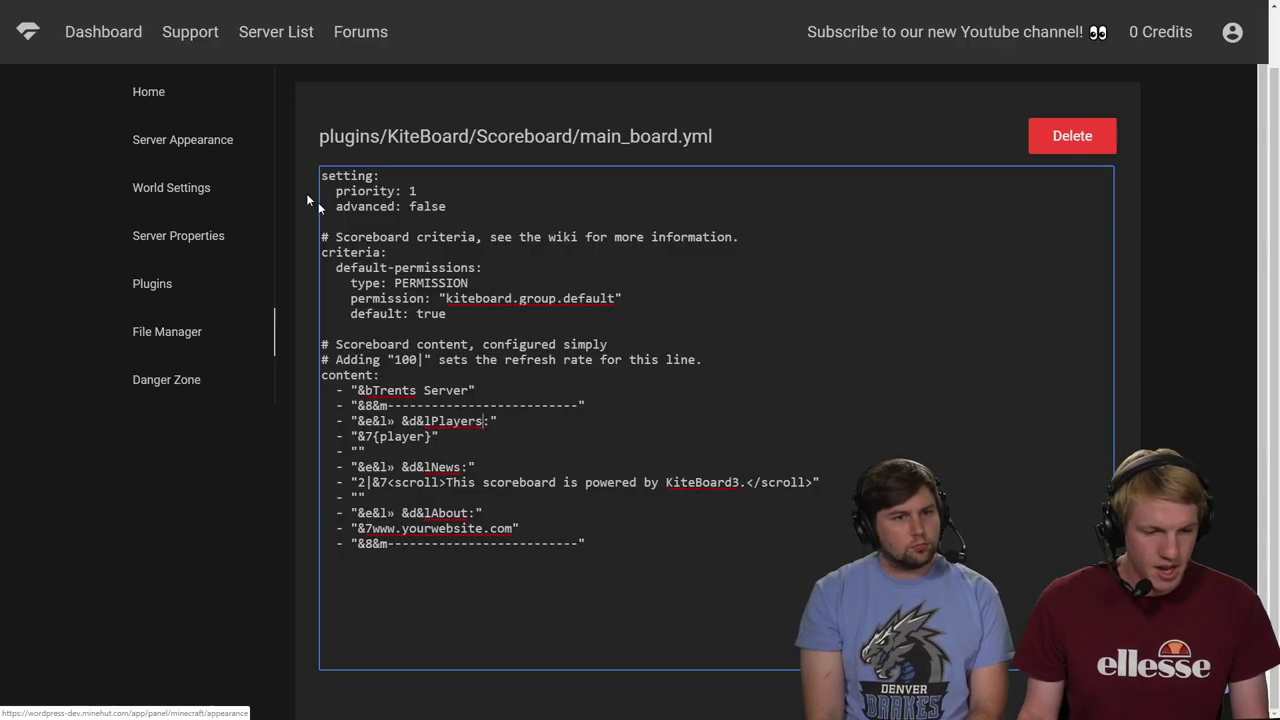
drag(436, 437, 358, 437)
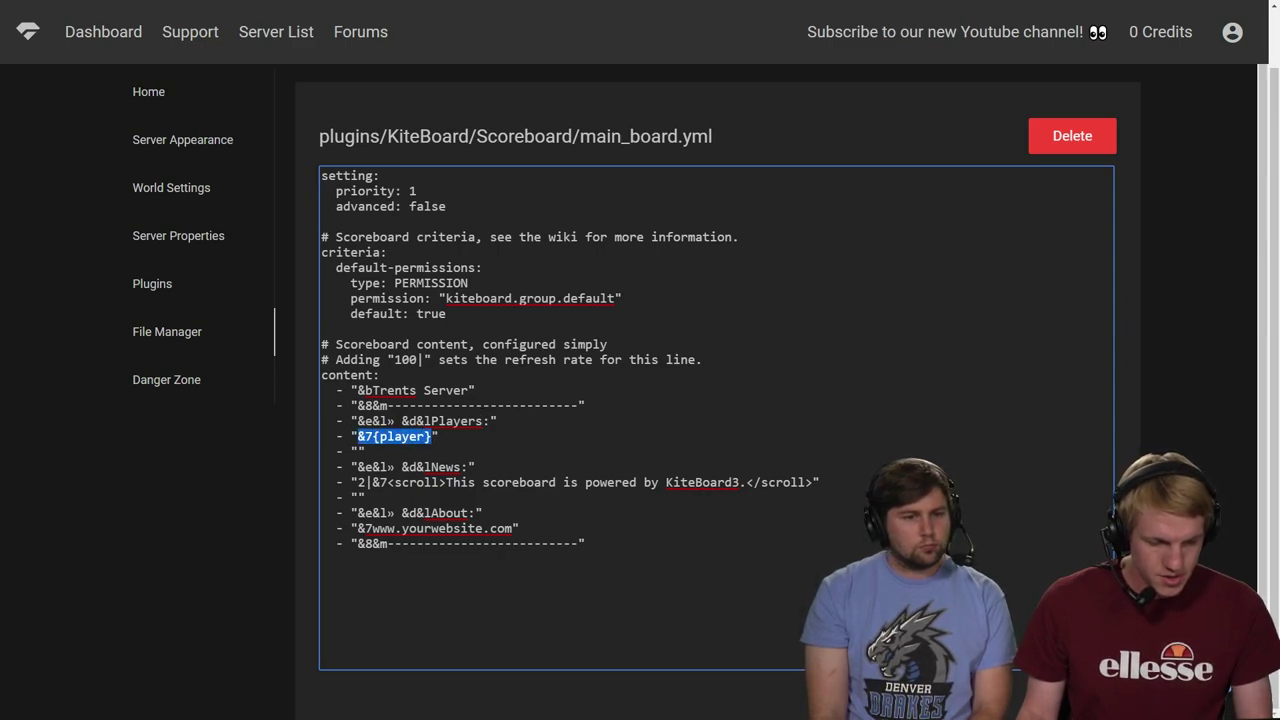
key(ctrl+v)
text(/)
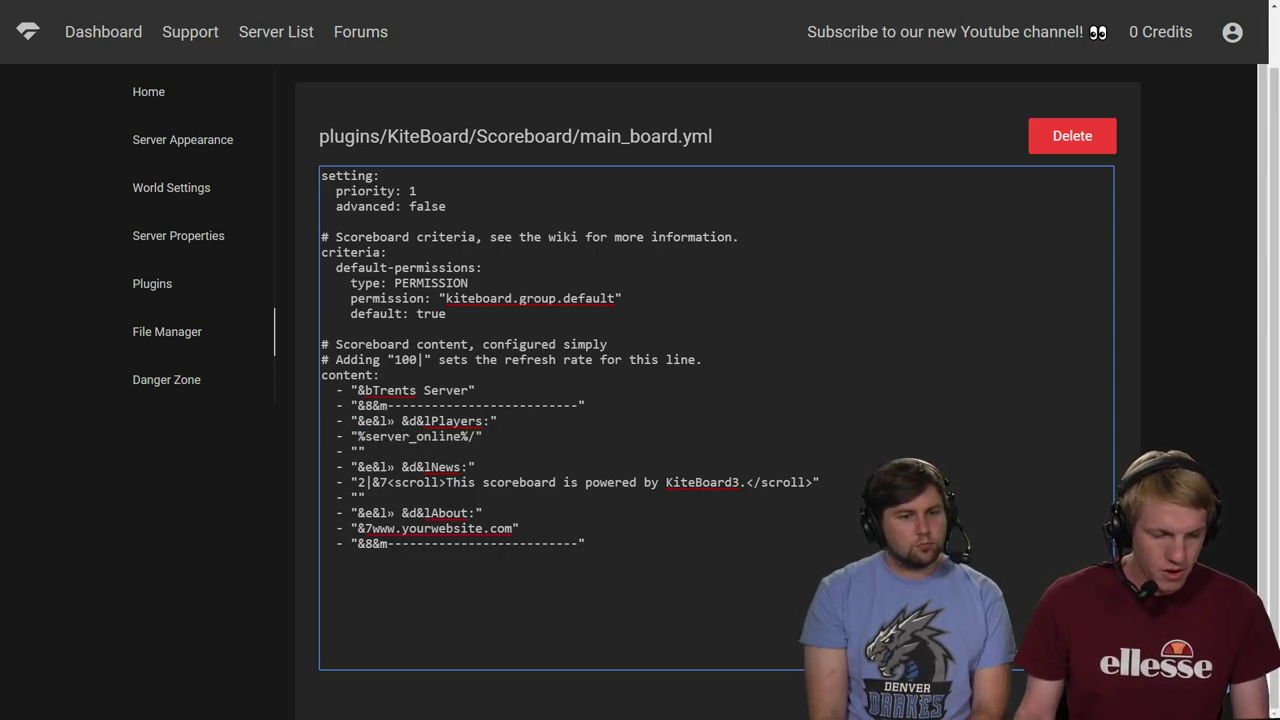
Copy %server_max_players% from the PlaceholderAPI wiki and paste it after the slash in the player-count line.
key(ctrl+Tab)
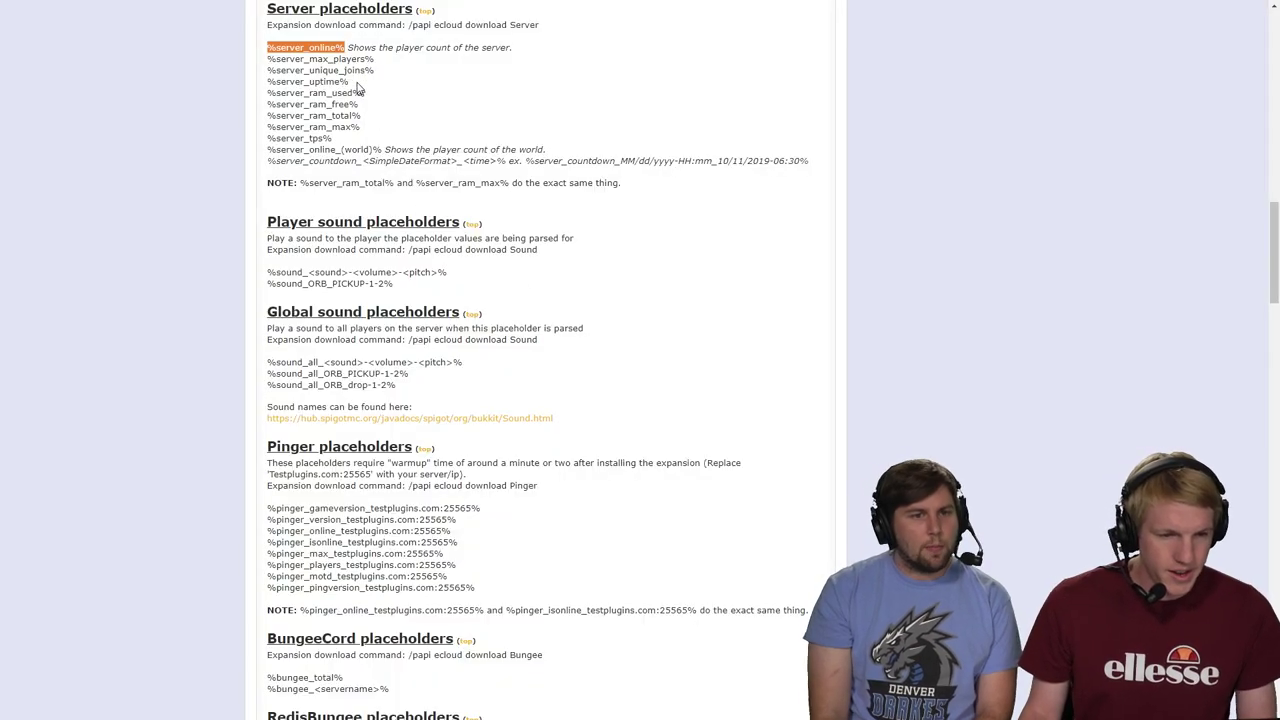
drag(374, 60, 267, 59)
key(ctrl+c)
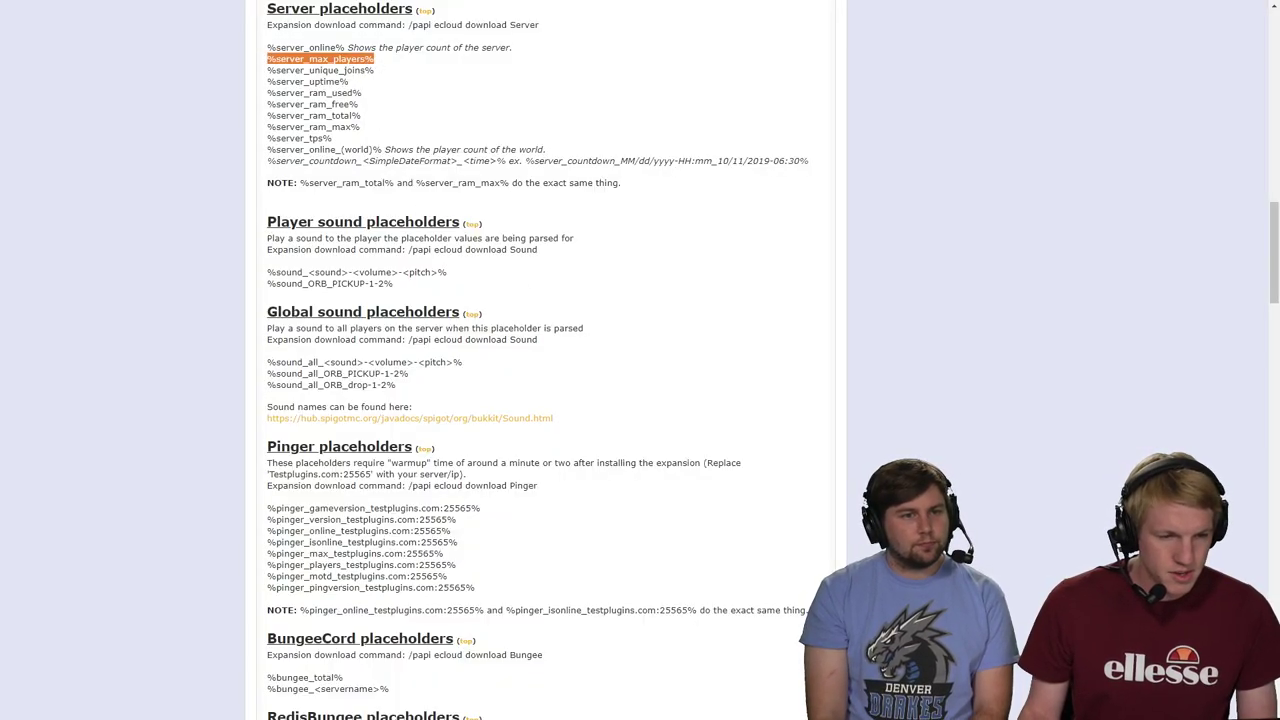
key(ctrl+Tab)
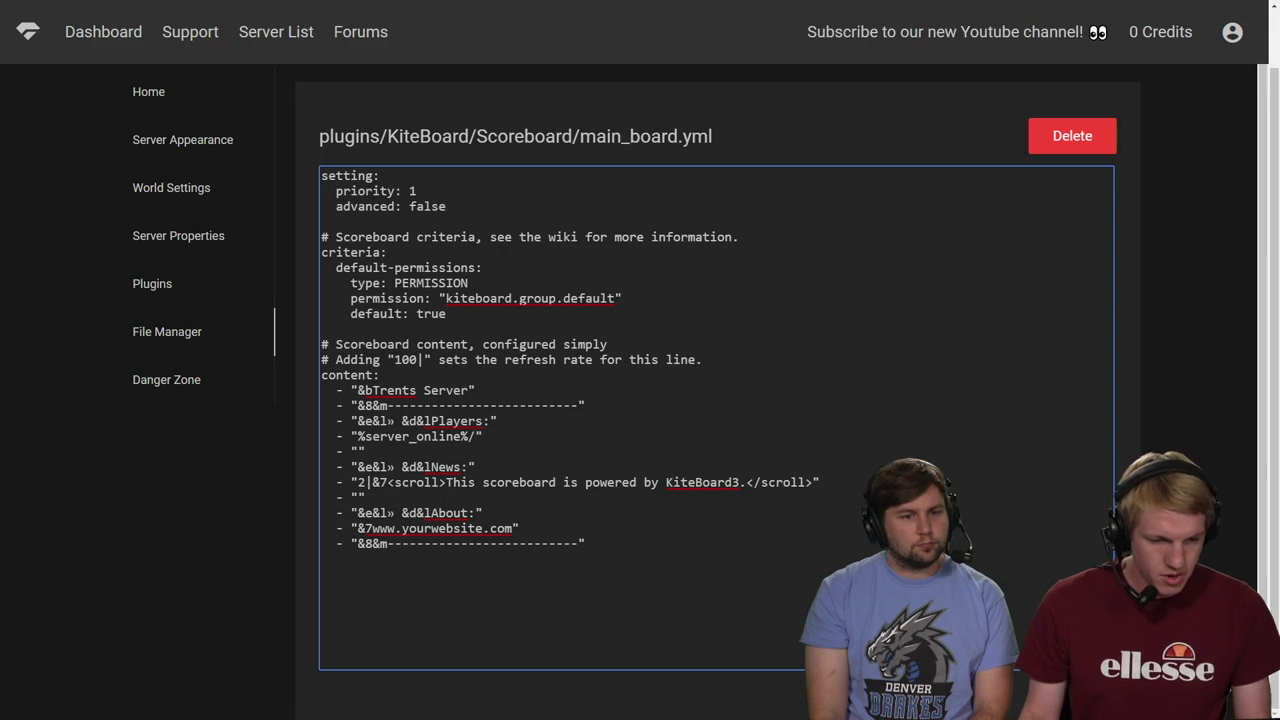
key(ctrl+v)
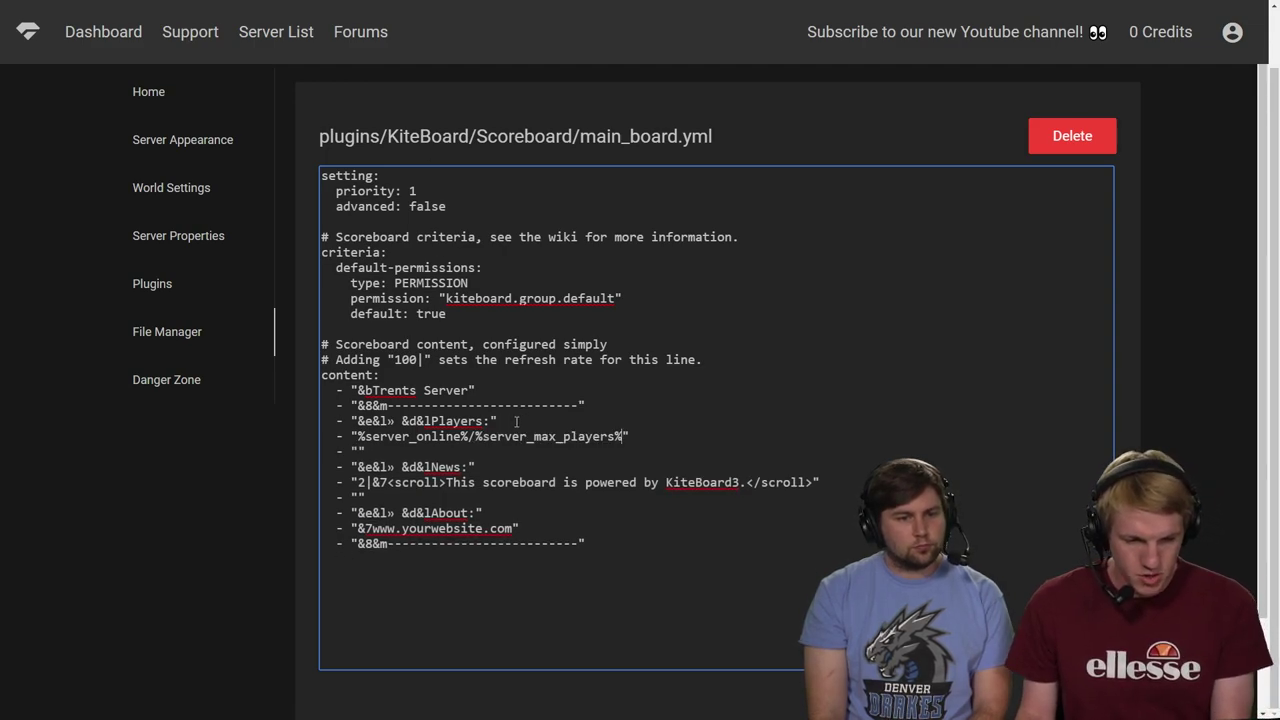
click(475, 436)
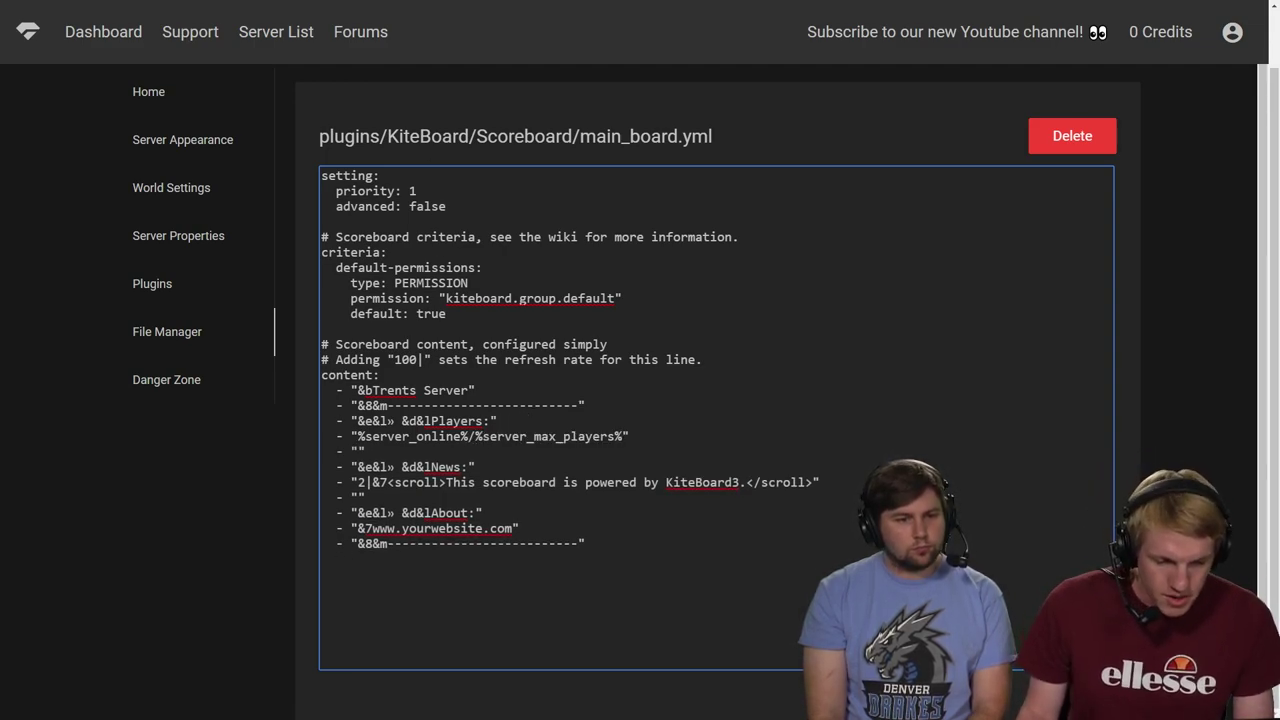
drag(358, 436, 622, 437)
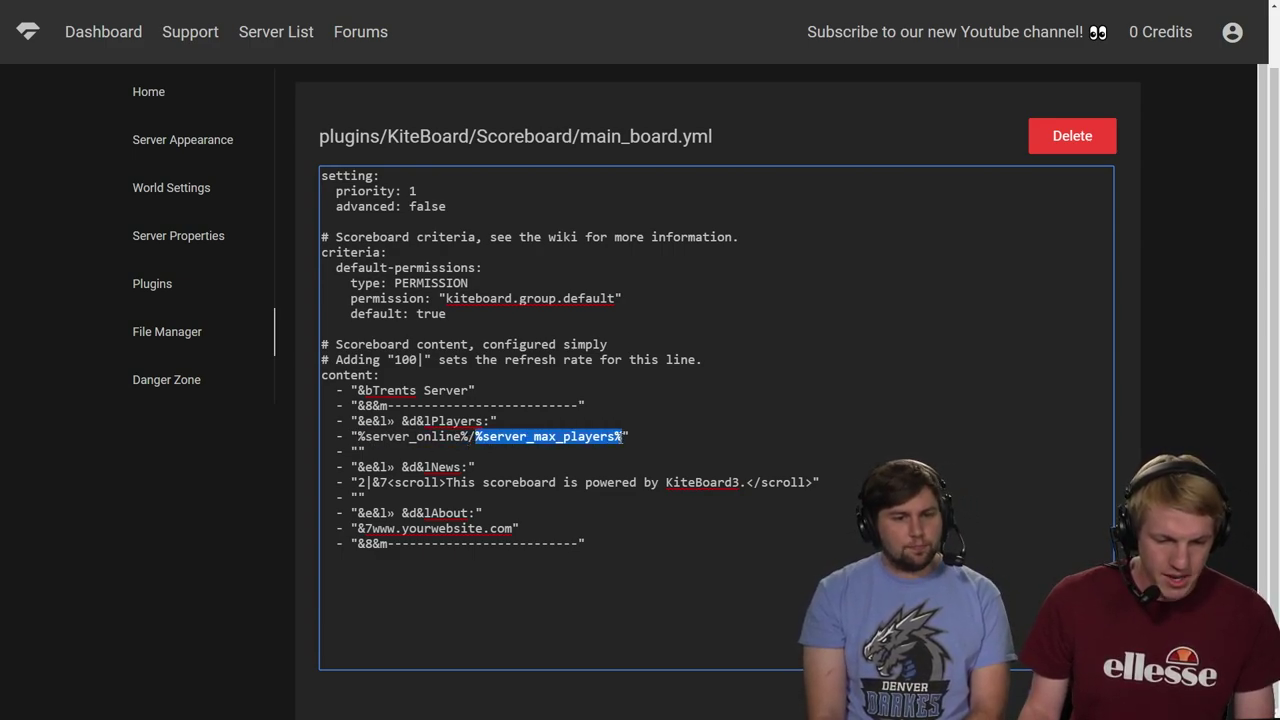
drag(467, 436, 476, 436)
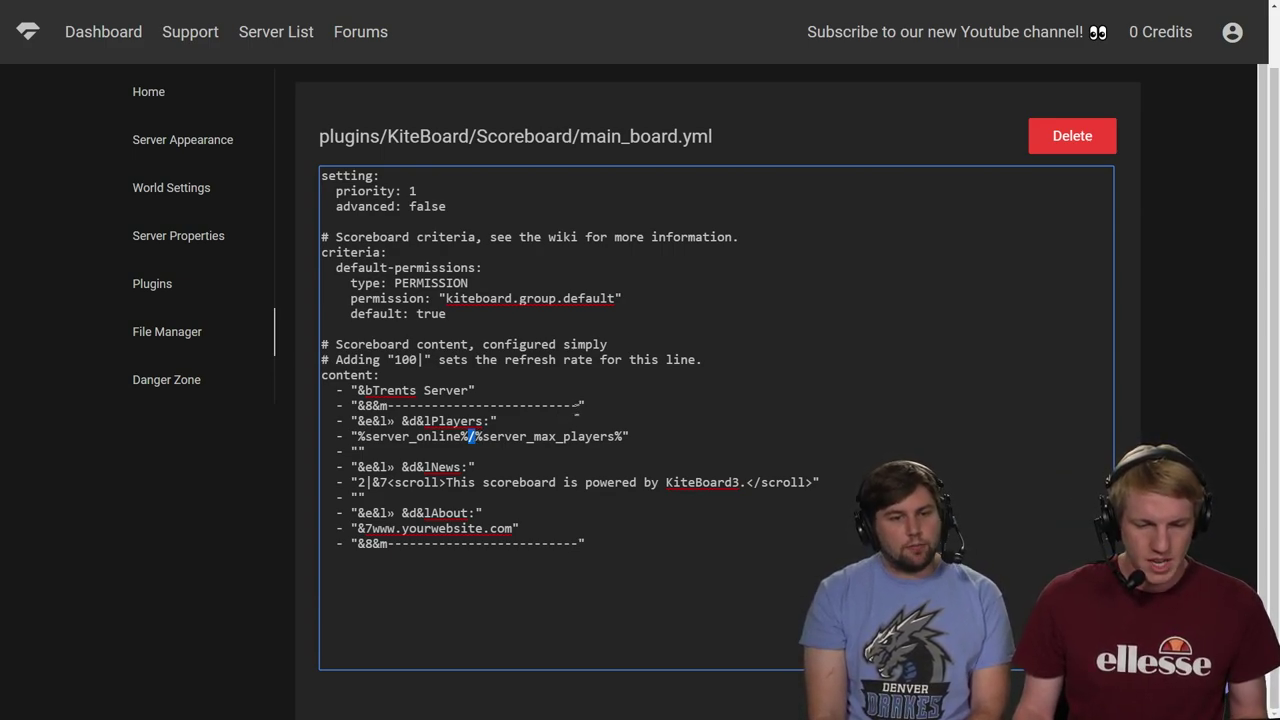
Replace the text inside the News line's scroll tags with the owner's first name followed by "is bad at pvp", keeping the final period.
double_click(701, 483)
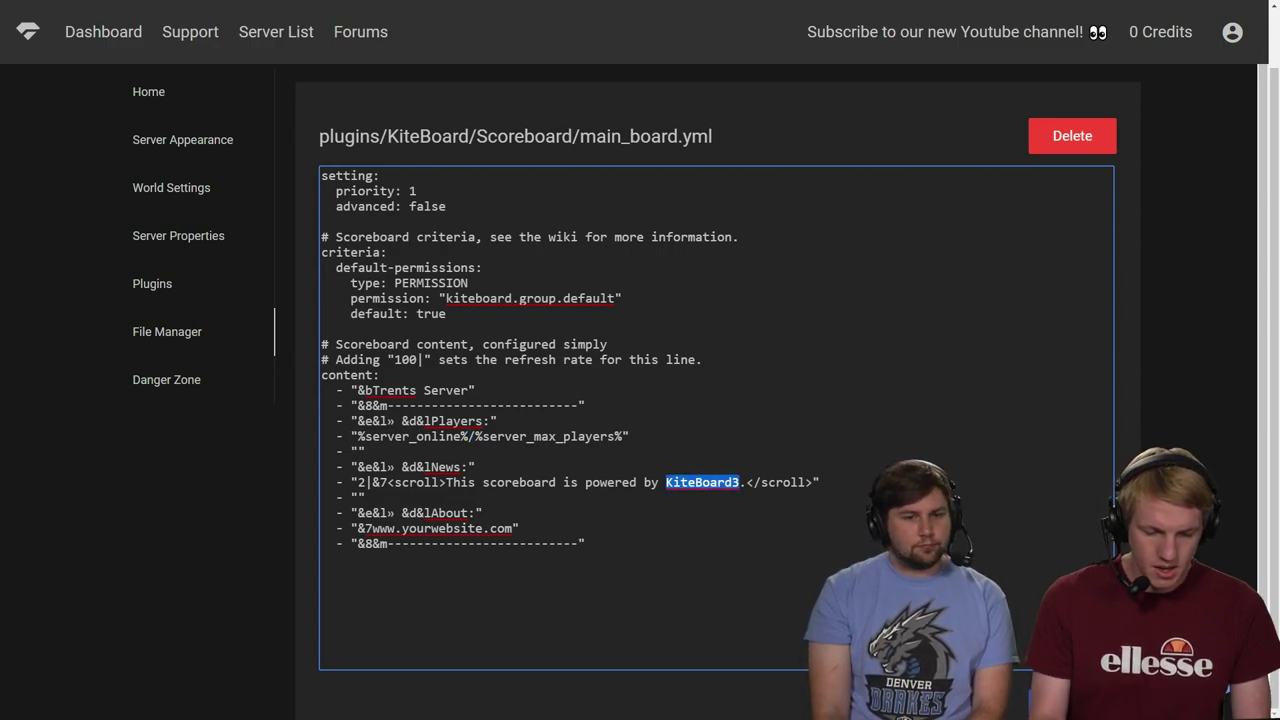
key(BackSpace)
key(BackSpace)
key(BackSpace)
key(BackSpace)
key(BackSpace)
key(BackSpace)
key(BackSpace)
key(BackSpace)
key(BackSpace)
key(BackSpace)
key(BackSpace)
key(BackSpace)
key(BackSpace)
key(BackSpace)
key(BackSpace)
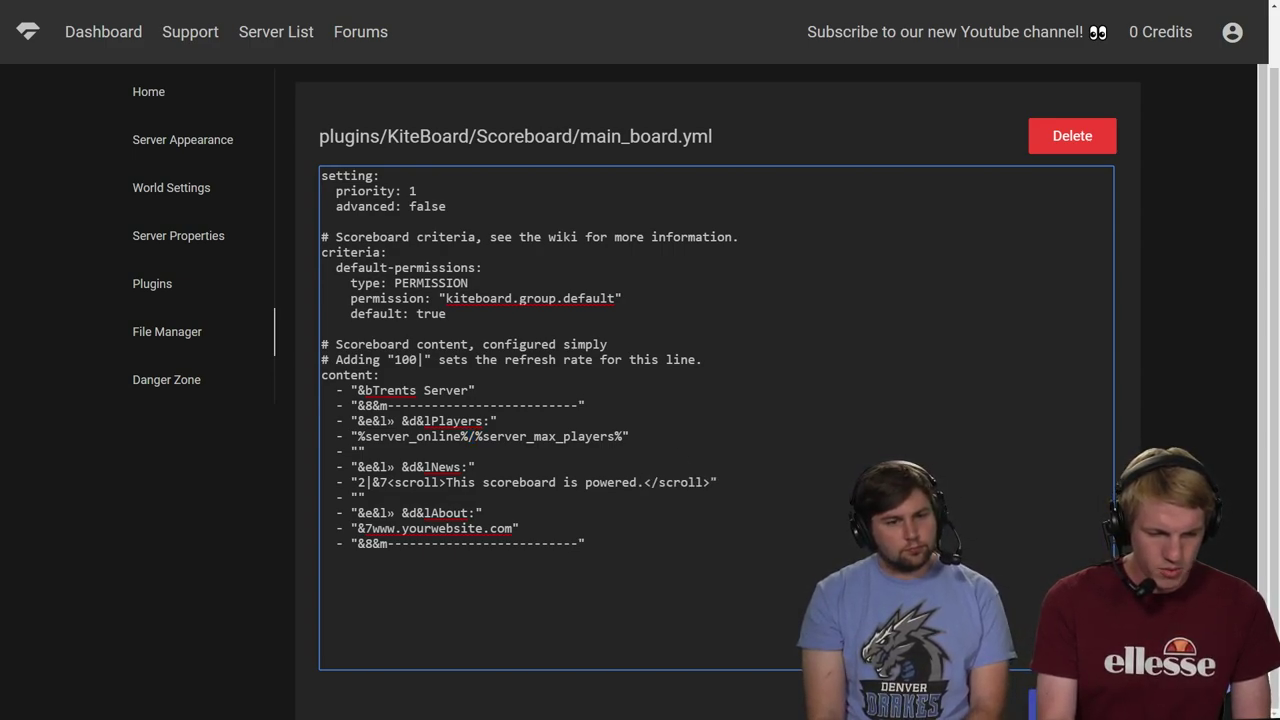
key(BackSpace)
key(BackSpace)
key(BackSpace)
key(BackSpace)
key(BackSpace)
key(BackSpace)
key(BackSpace)
key(BackSpace)
key(BackSpace)
key(BackSpace)
key(BackSpace)
key(BackSpace)
key(BackSpace)
key(BackSpace)
key(BackSpace)
key(BackSpace)
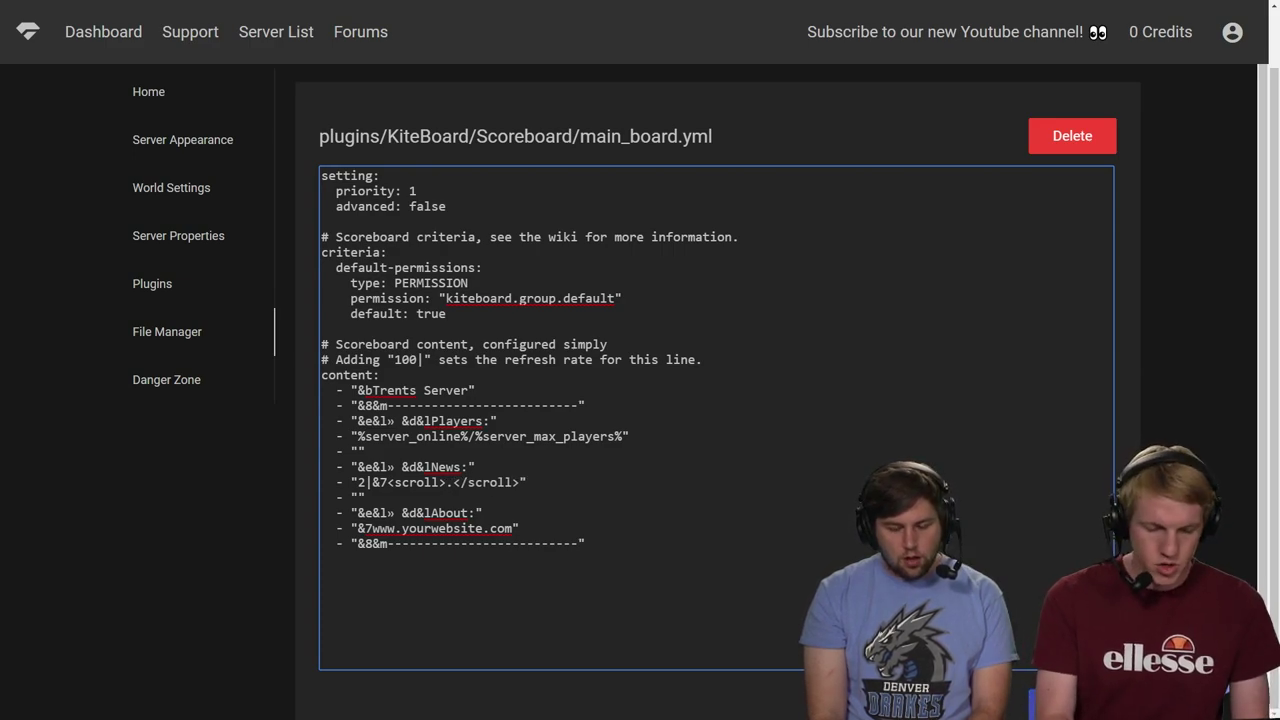
text(Check)
key(BackSpace)
key(BackSpace)
key(BackSpace)
key(BackSpace)
key(BackSpace)
text(Trent is bad at)
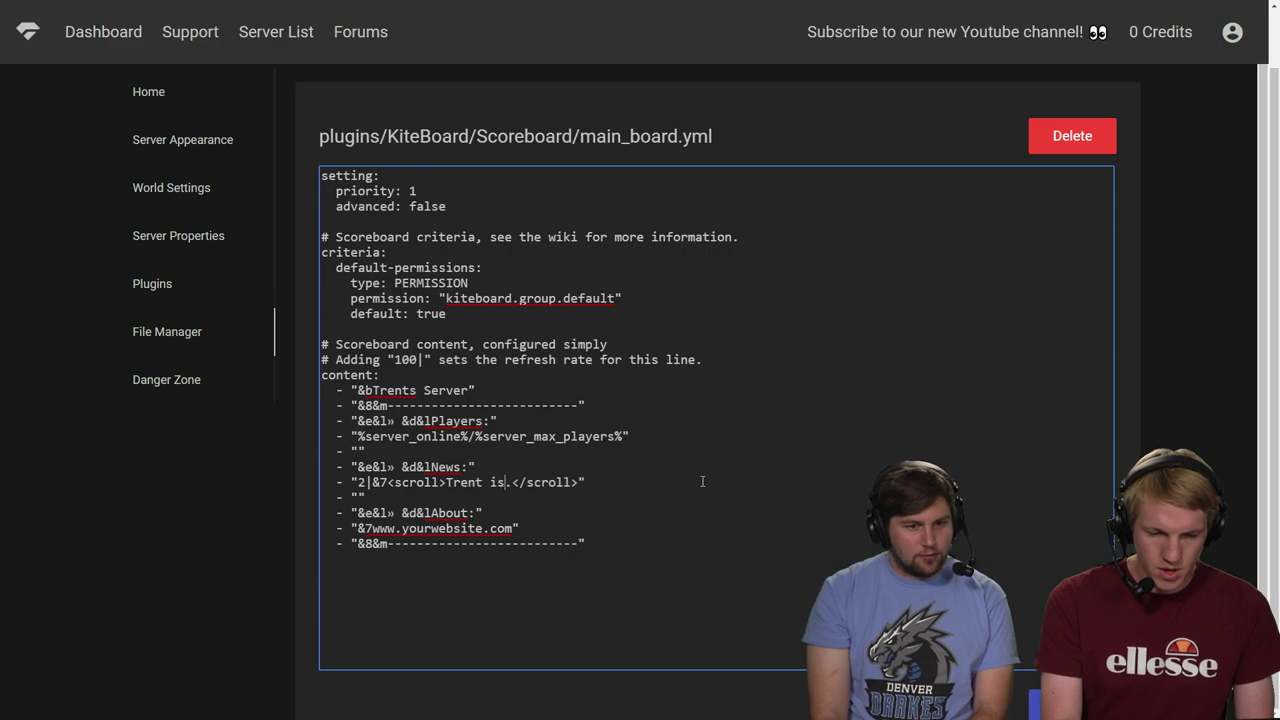
text( pvp)
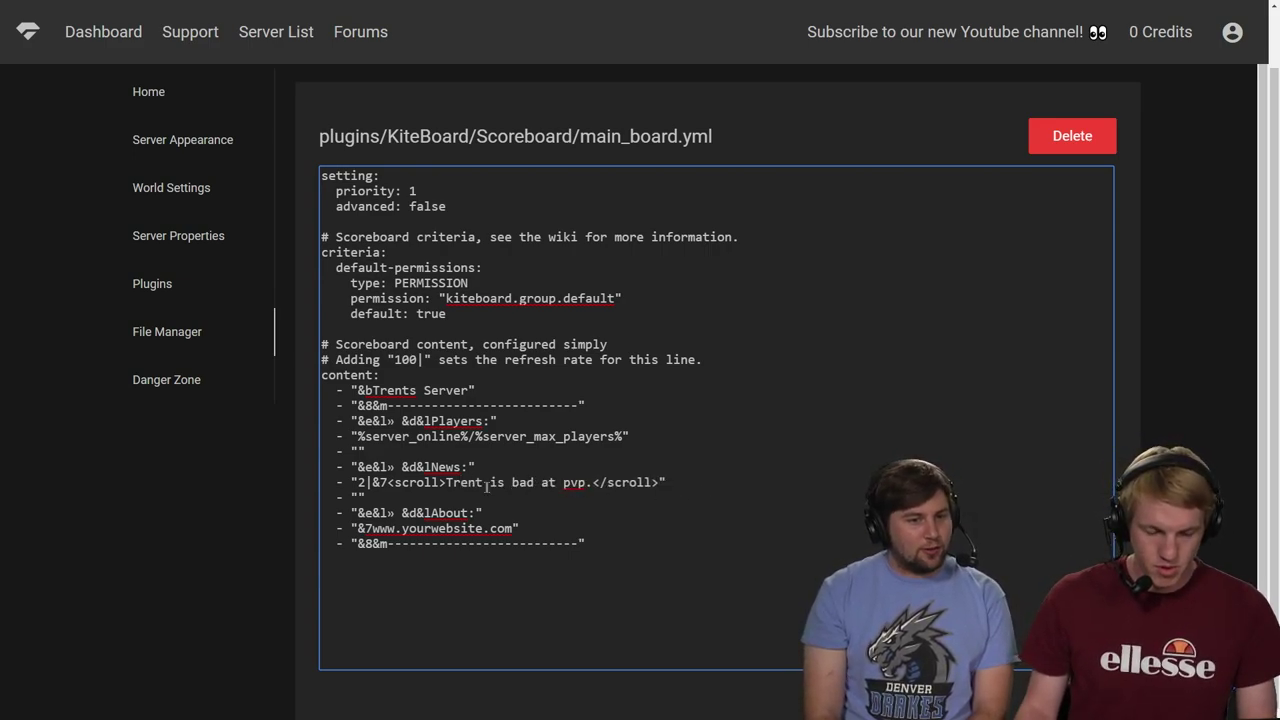
Insert "BREAKING NEWS:" at the start of the scrolling News message.
click(446, 484)
text(BRWAKING)
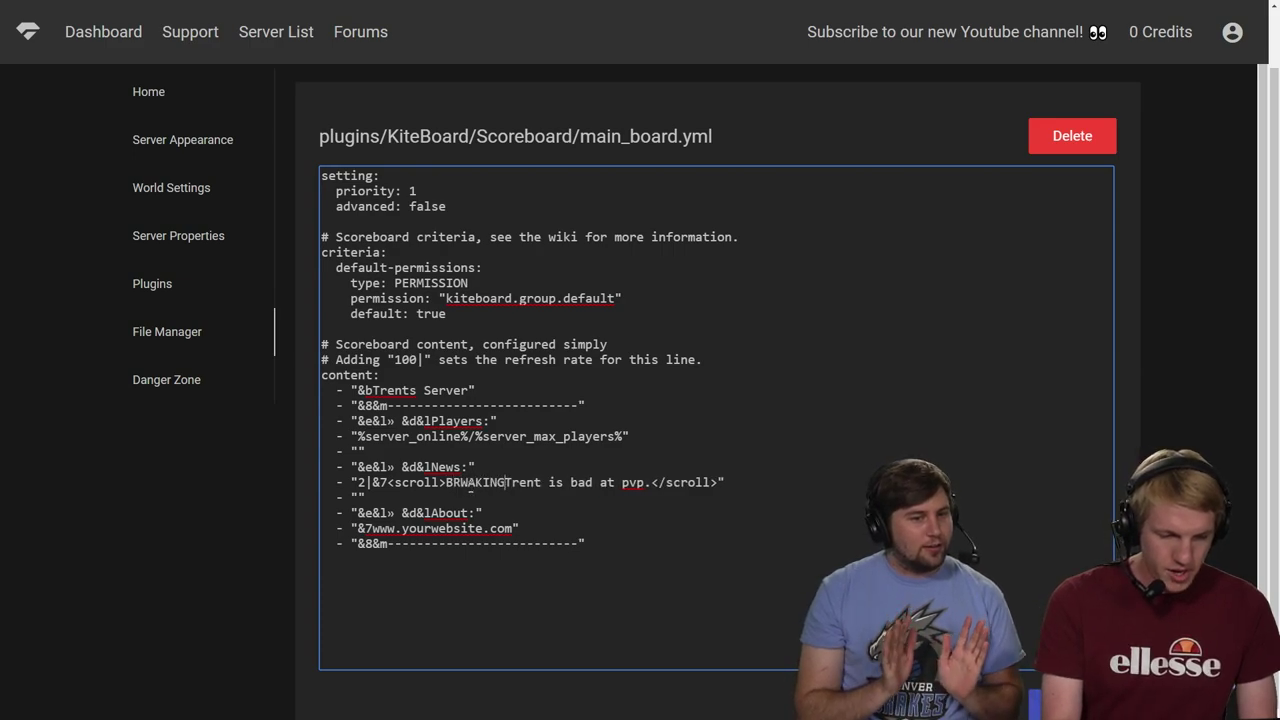
key(BackSpace)
key(BackSpace)
key(BackSpace)
key(BackSpace)
key(BackSpace)
text(BREAKING)
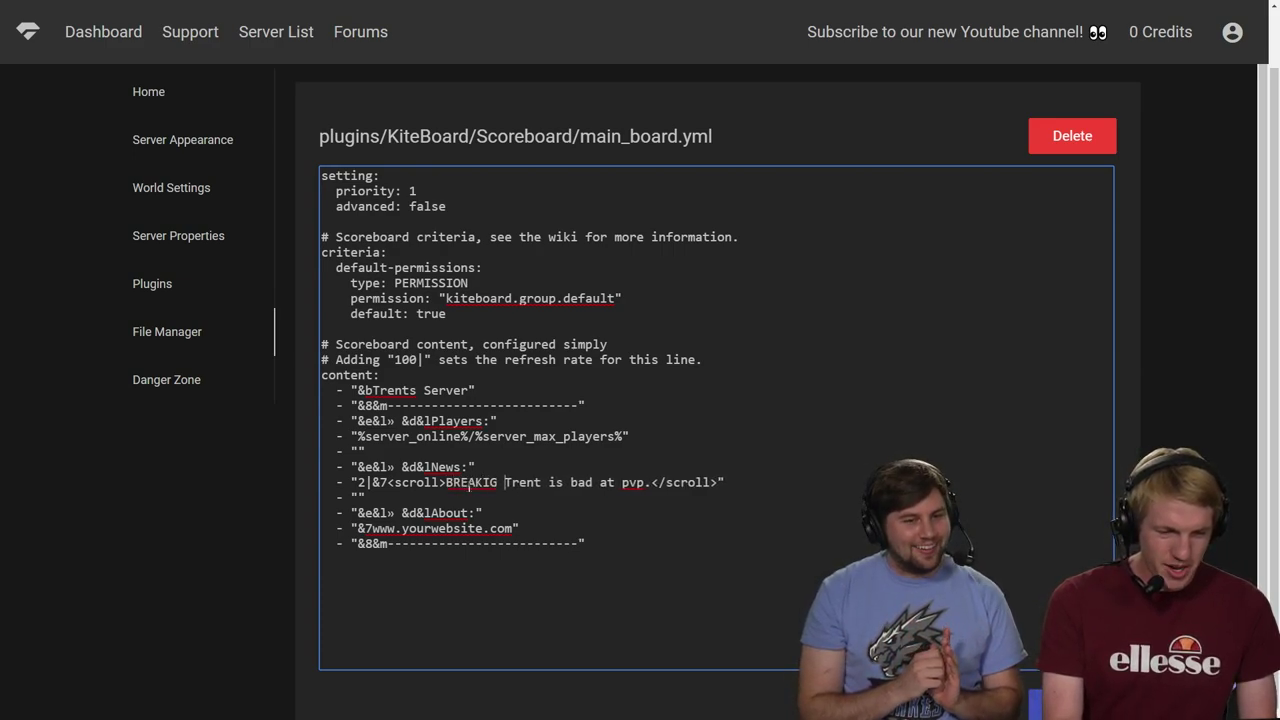
text( NEWS:)
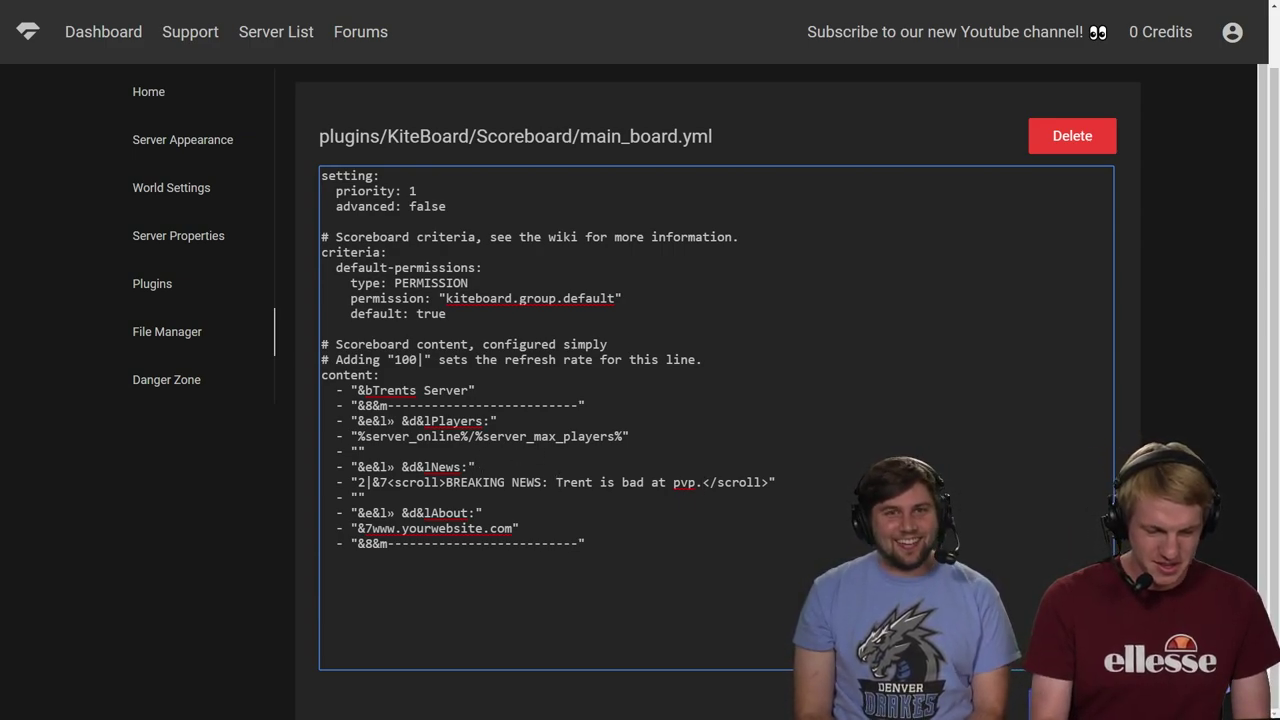
key(BackSpace)
text(per sources.)
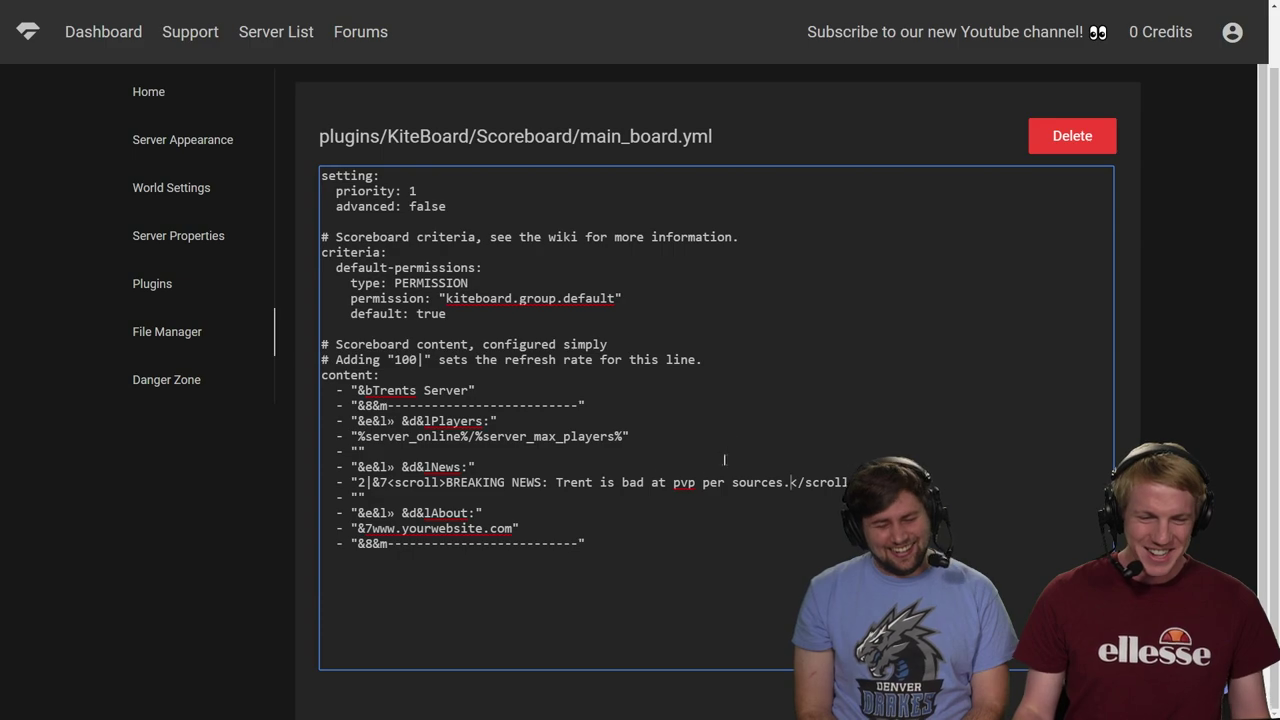
double_click(459, 528)
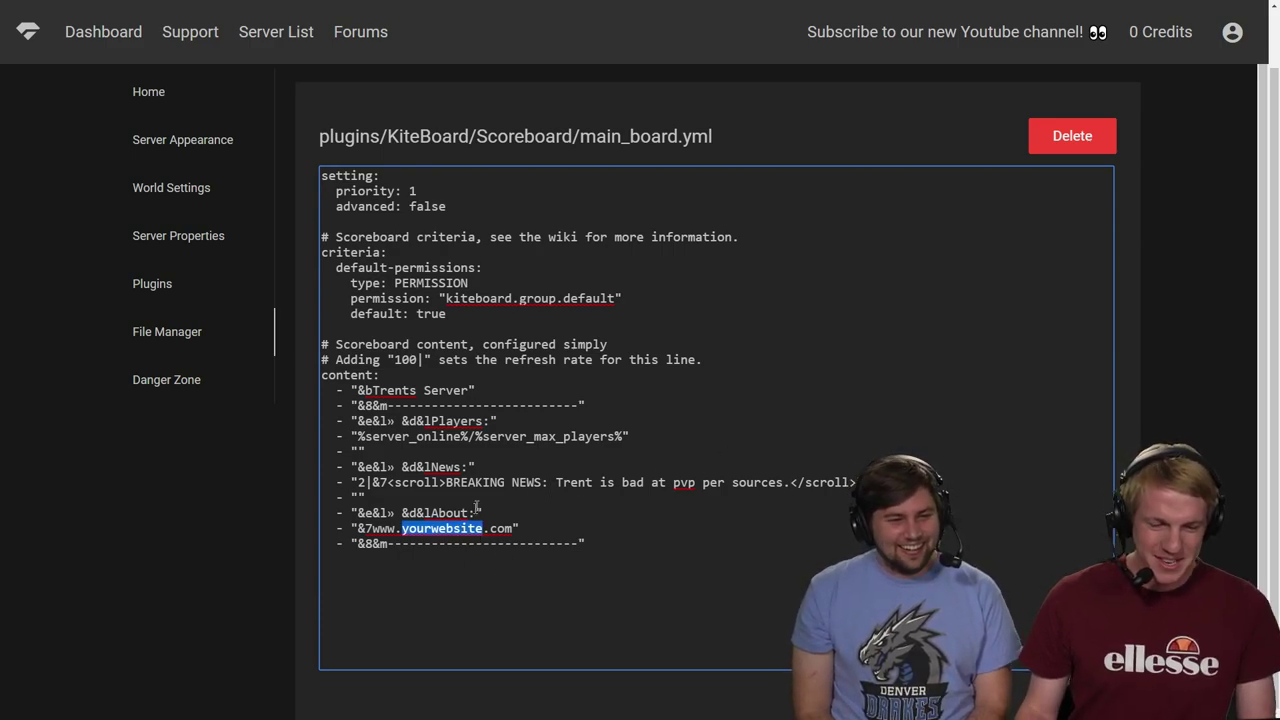
text(minehut)
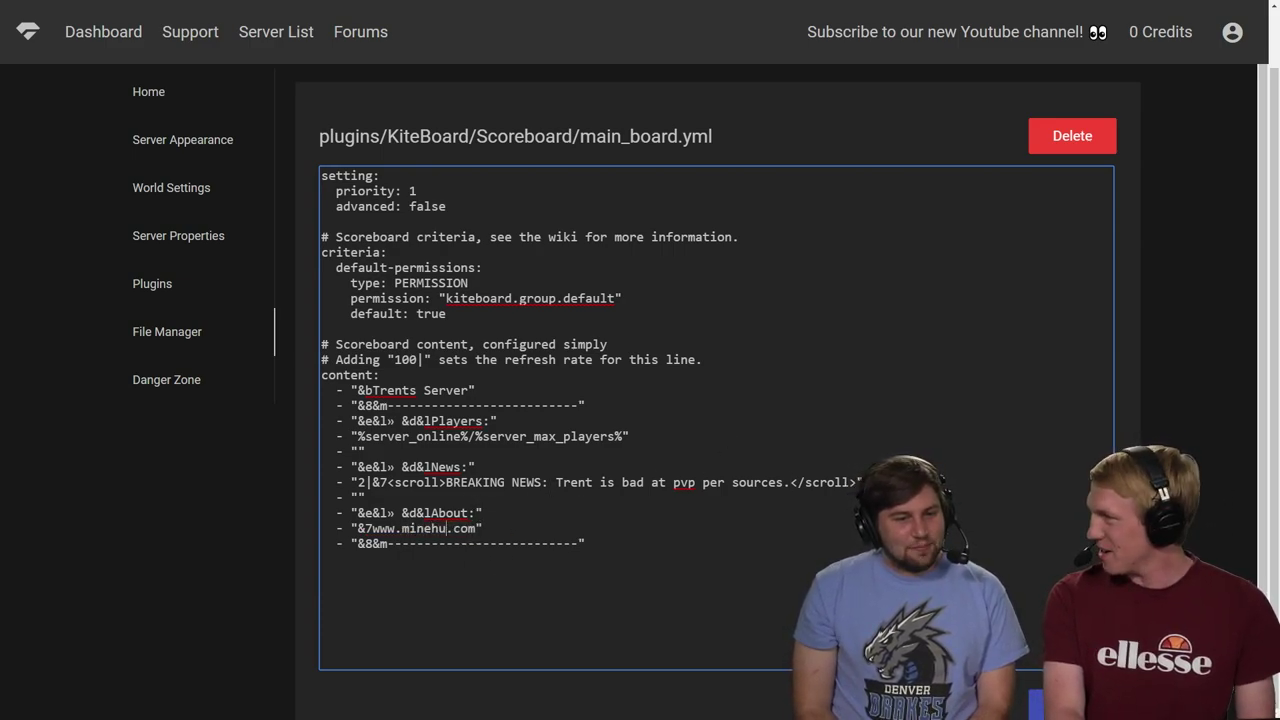
Save the edited main_board.yml file.
scroll(716, 400, down, 1)
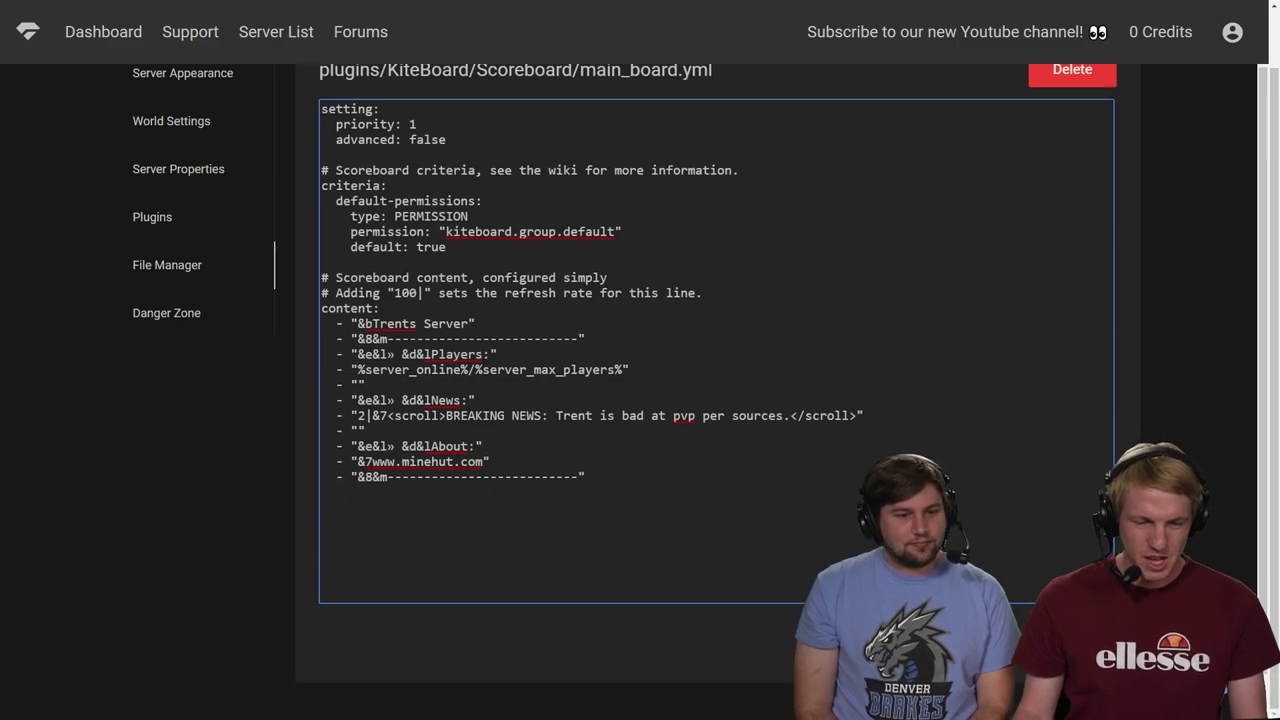
key(ctrl+s)
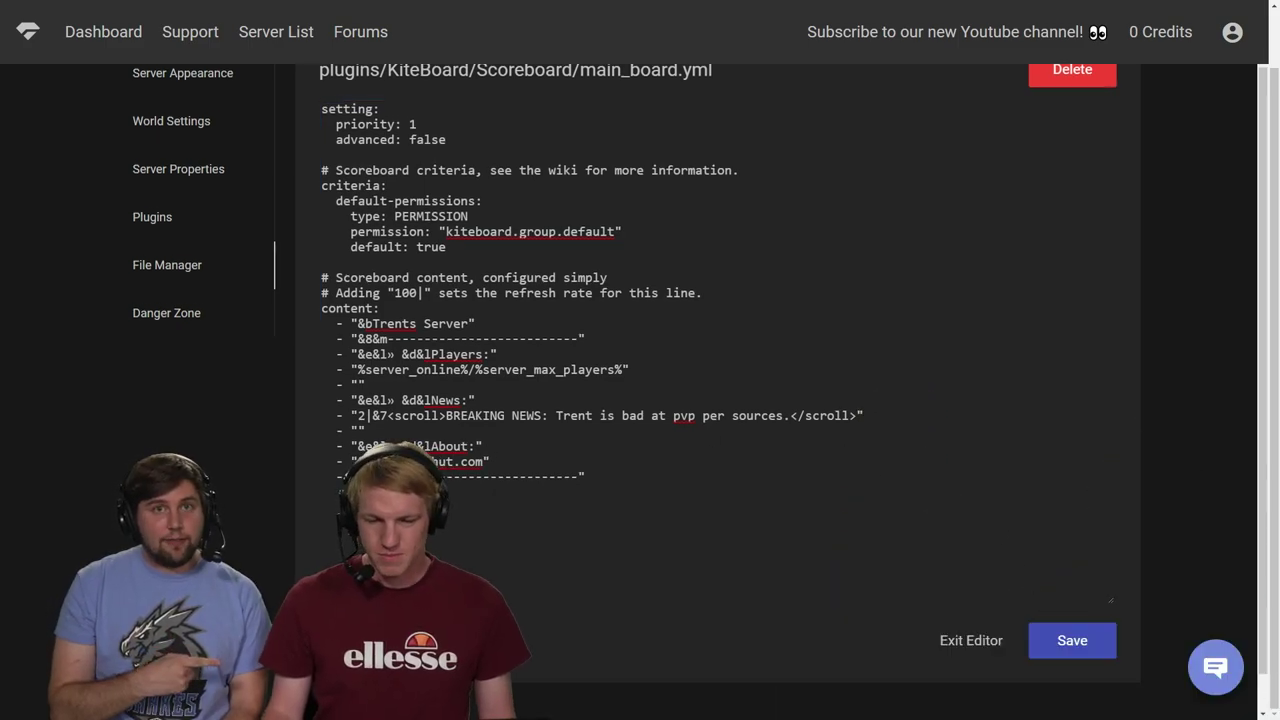
click(1065, 660)
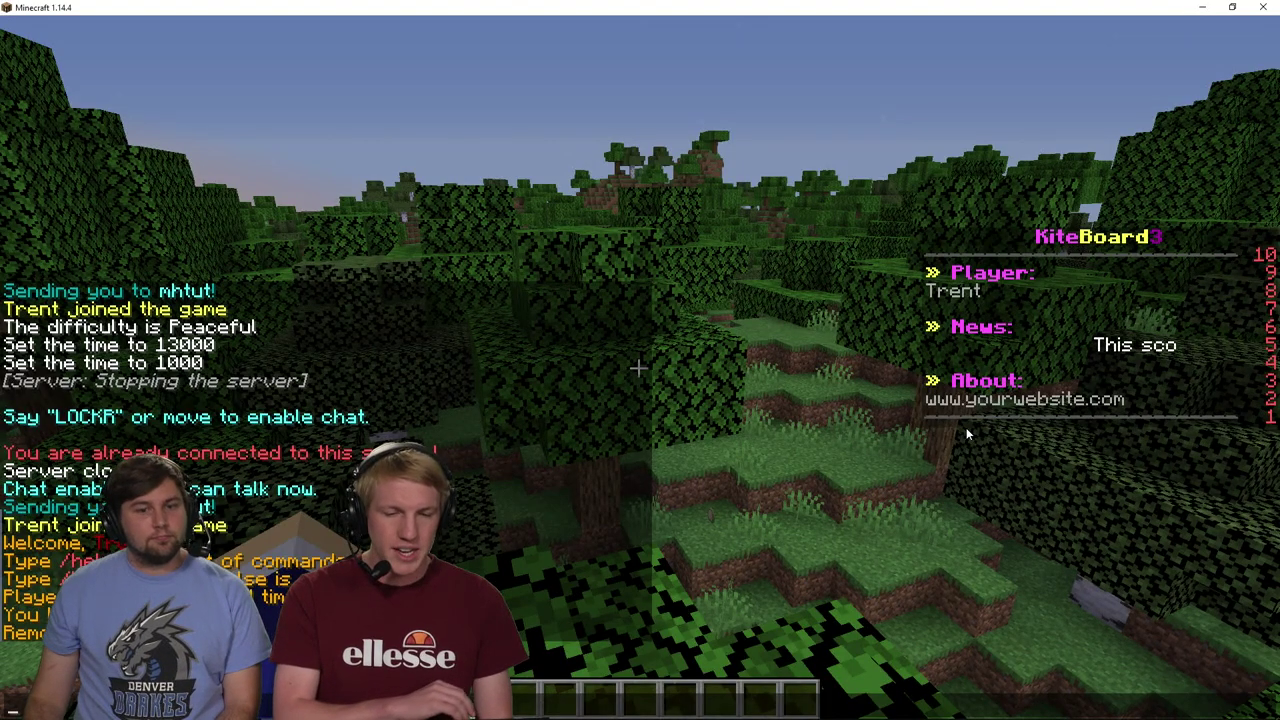
In the Minecraft game, reload the KiteBoard scoreboard configuration with the /kb reload command.
key(Escape)
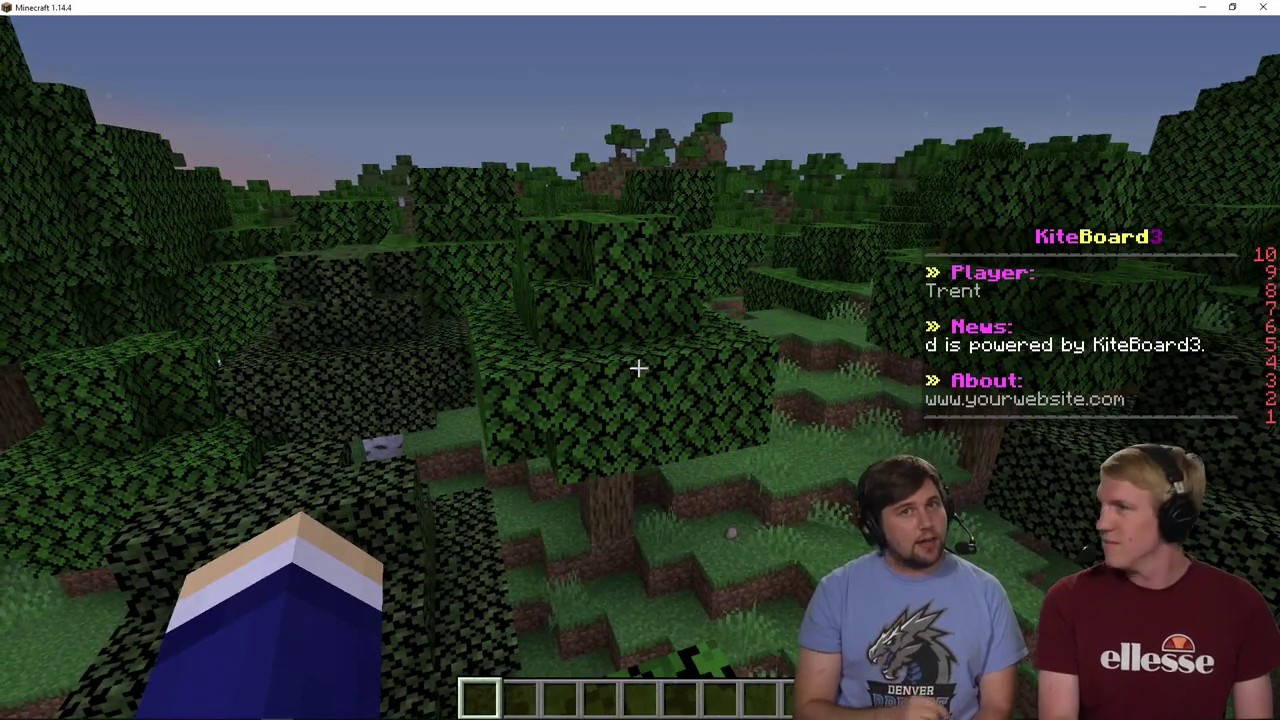
key(slash)
text(kboard)
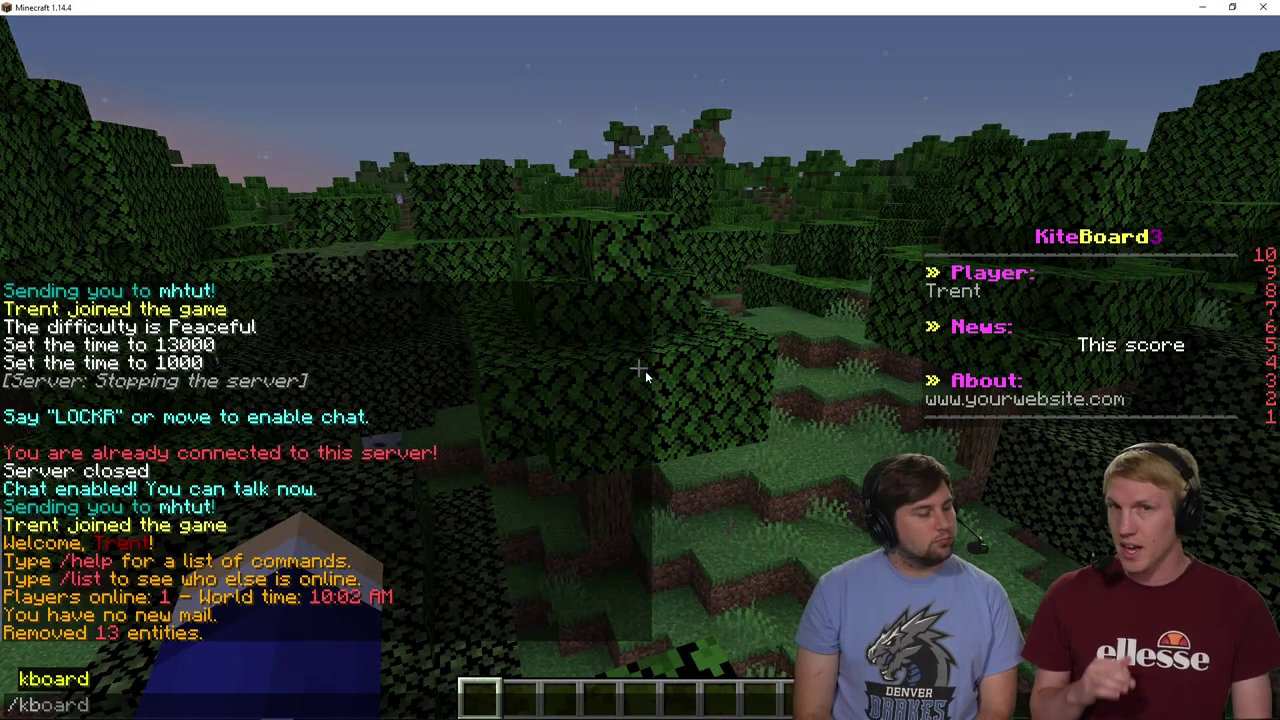
key(BackSpace)
key(BackSpace)
key(BackSpace)
key(BackSpace)
key(BackSpace)
text(reload)
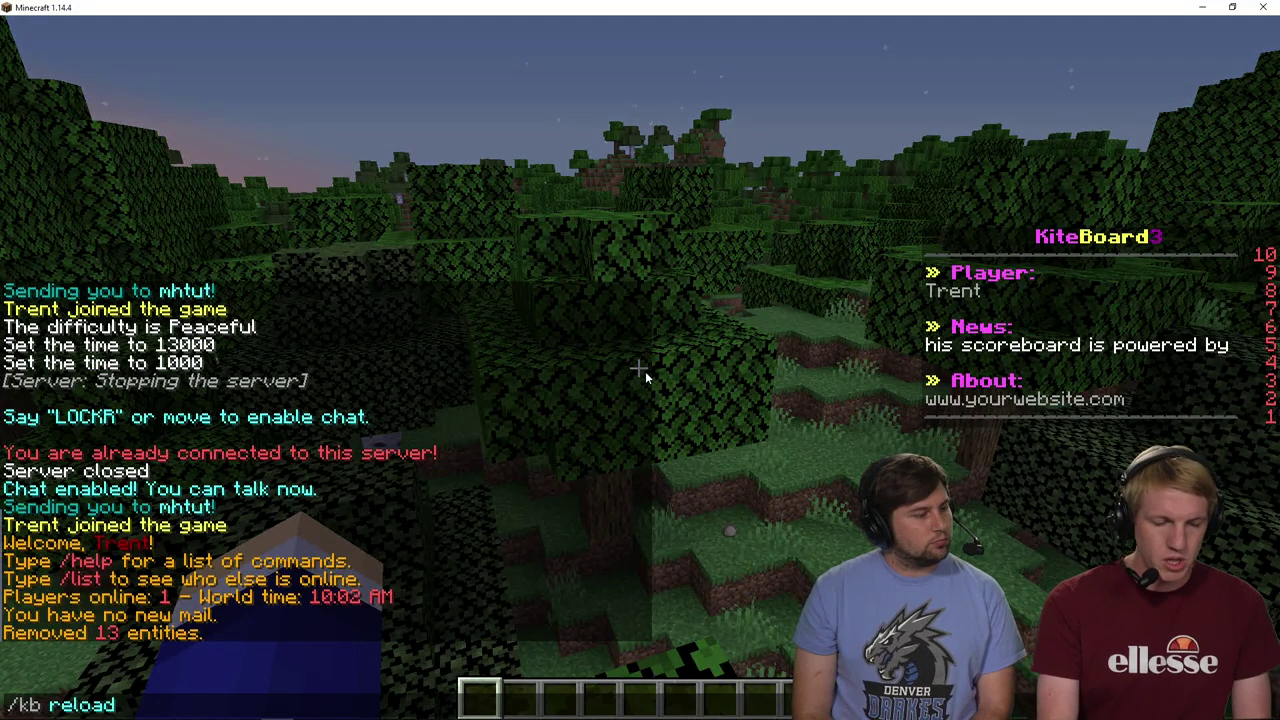
key(Return)
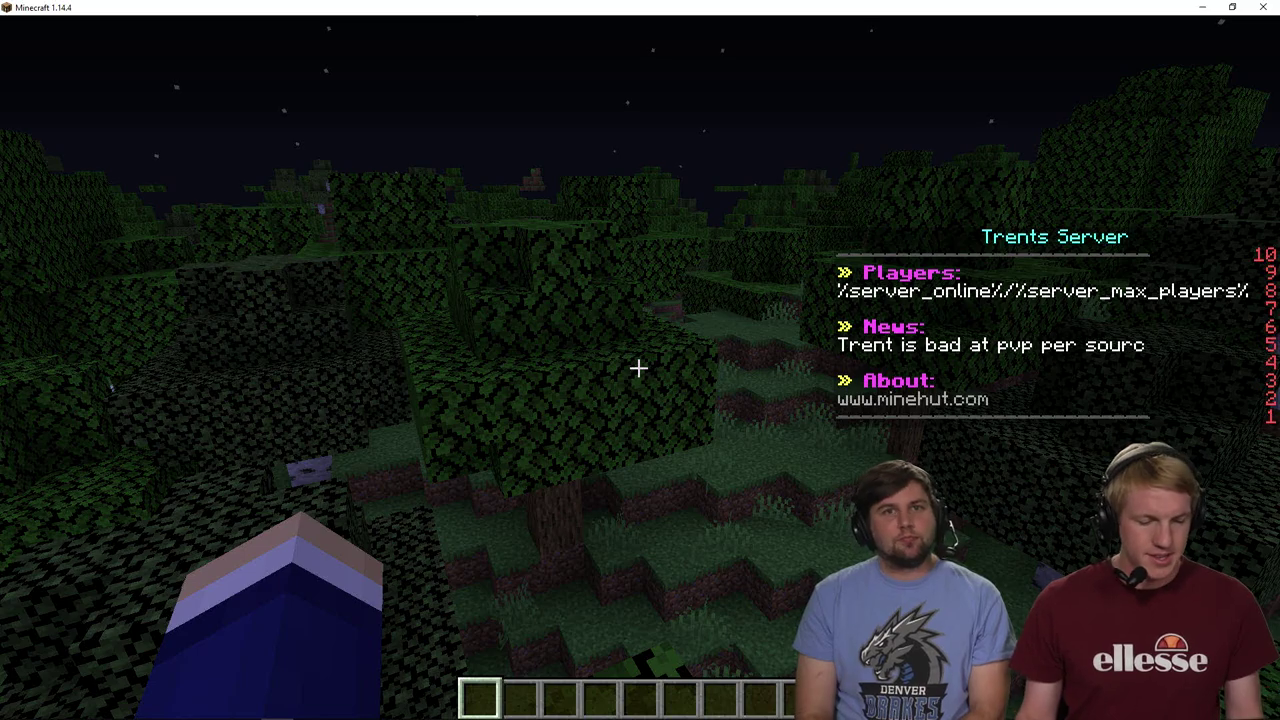
Switch to the PlaceholderAPI wiki and copy "papi ecloud download Server" from the Server placeholders section, without the leading slash.
key(alt+Tab)
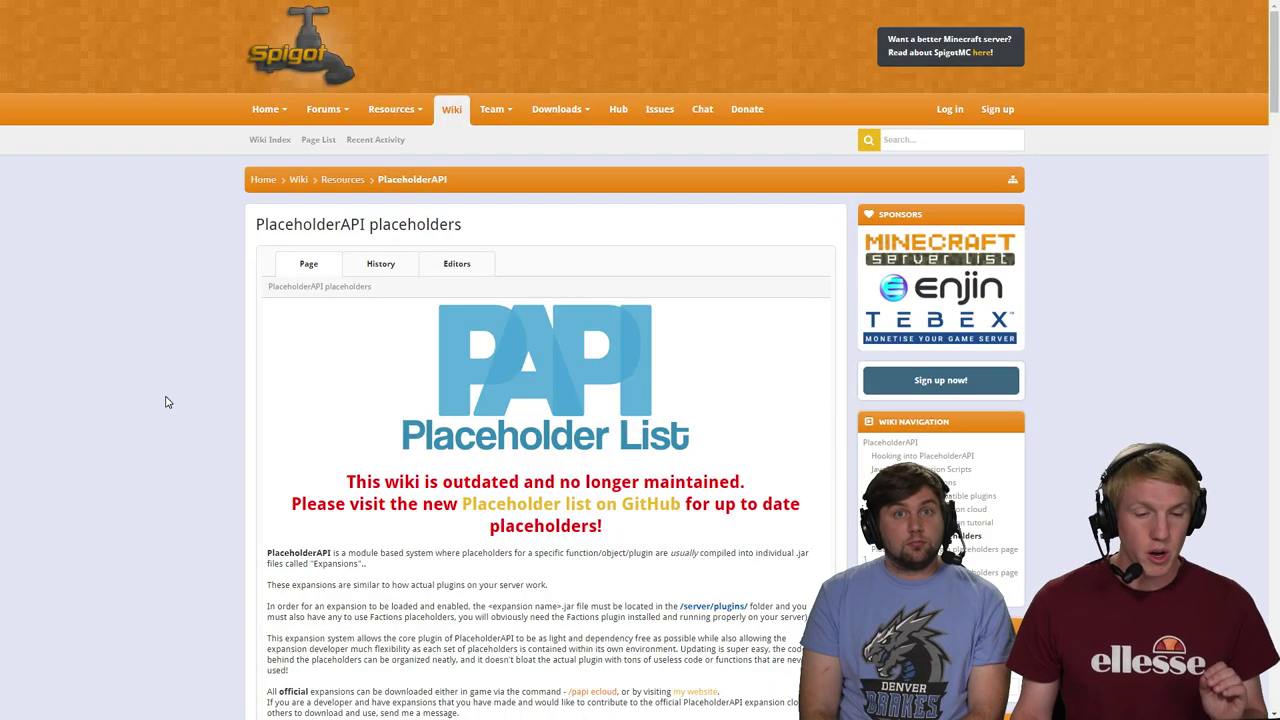
scroll(150, 398, down, 5)
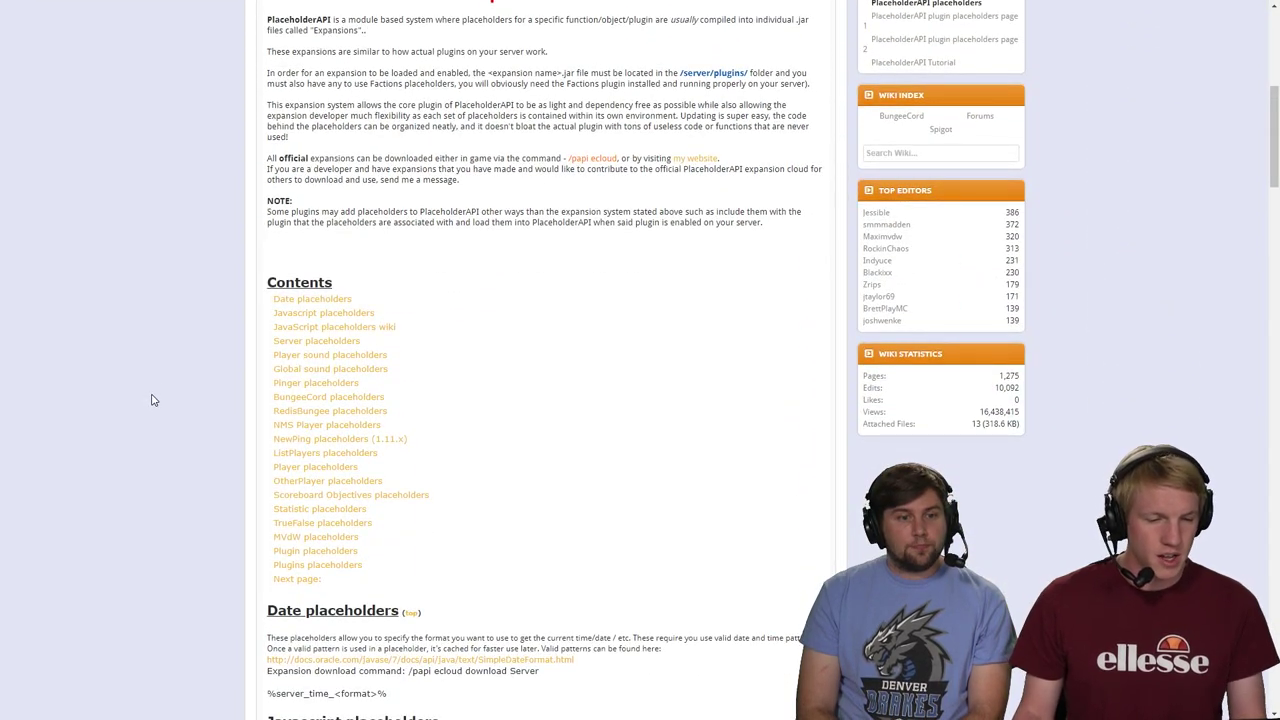
click(286, 343)
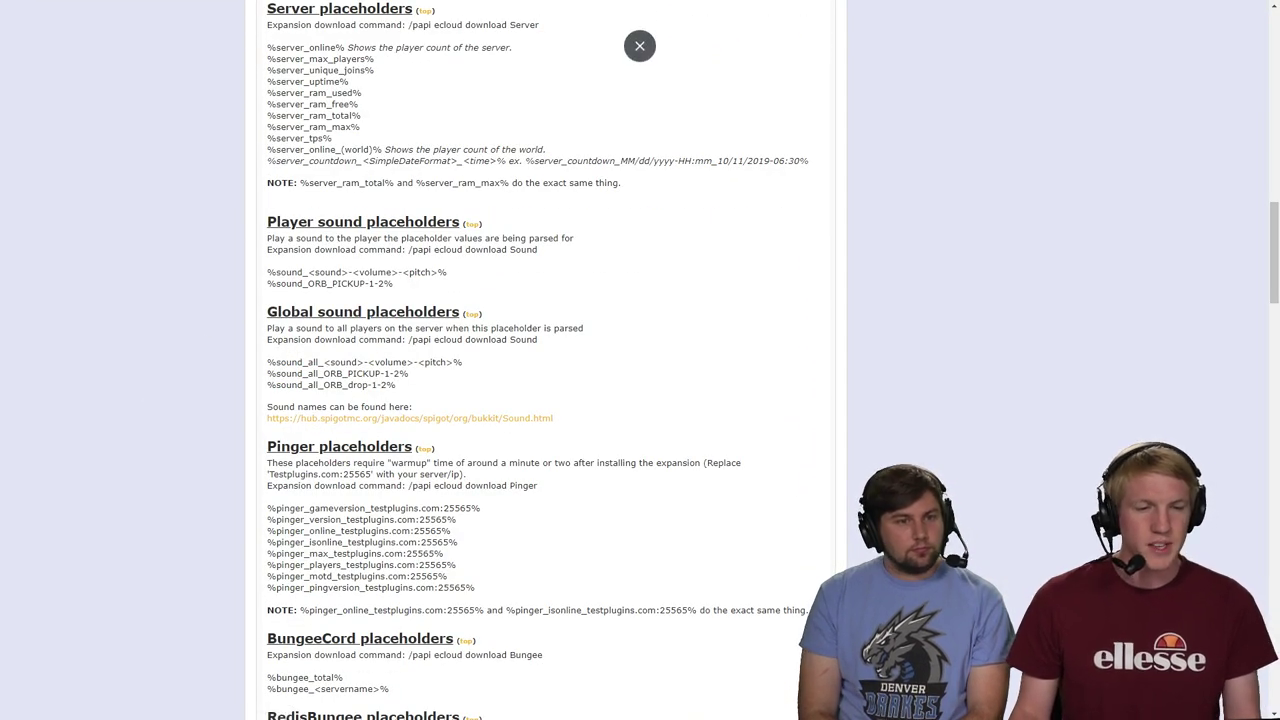
triple_click(316, 26)
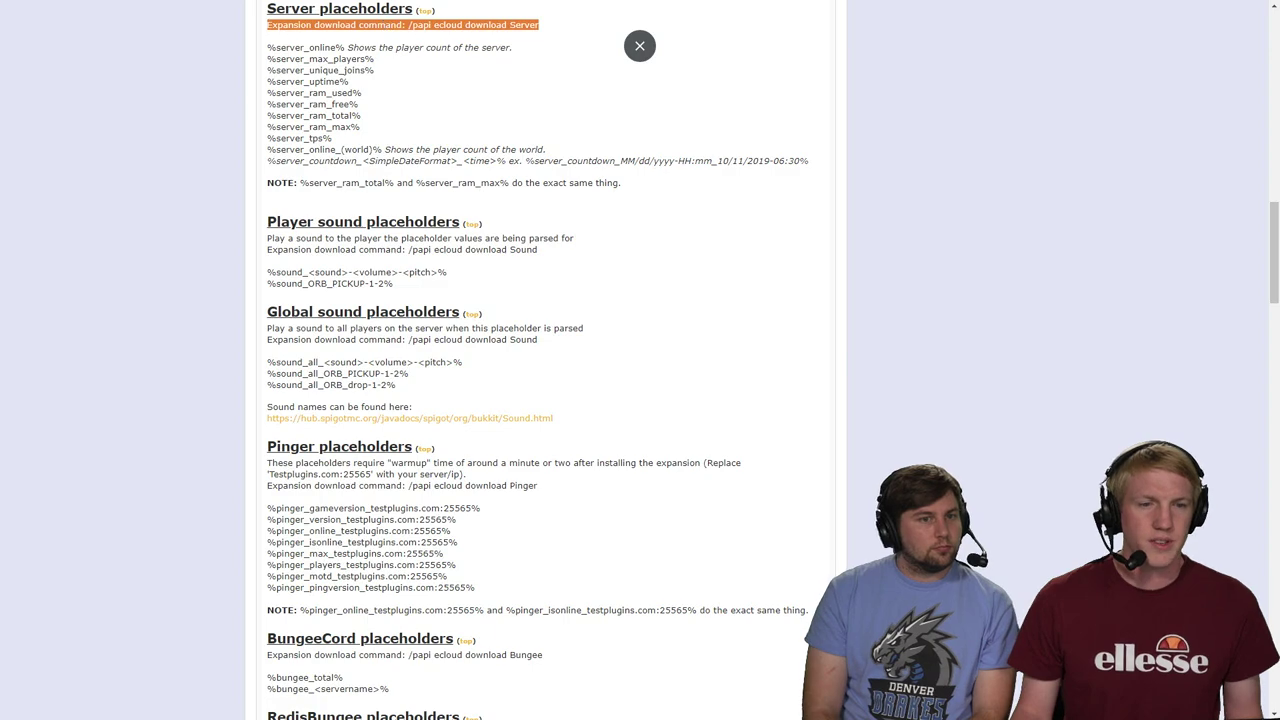
click(541, 26)
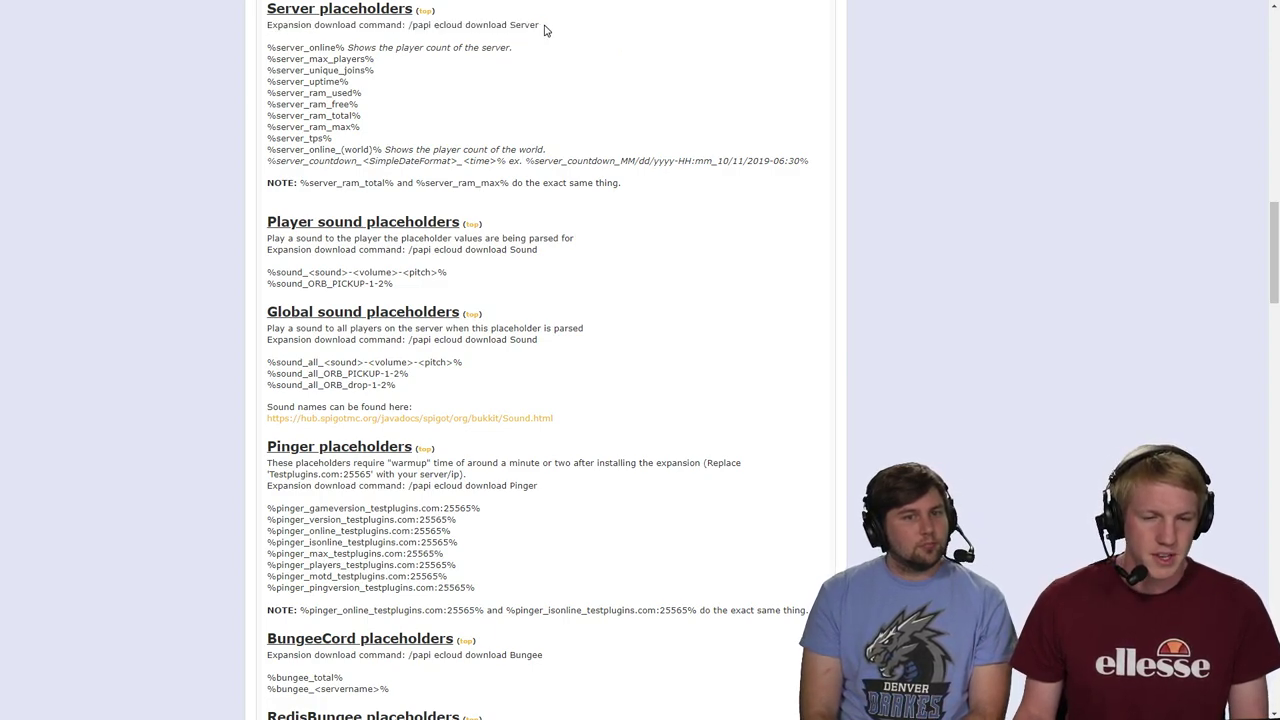
shift+click(411, 26)
key(ctrl+c)
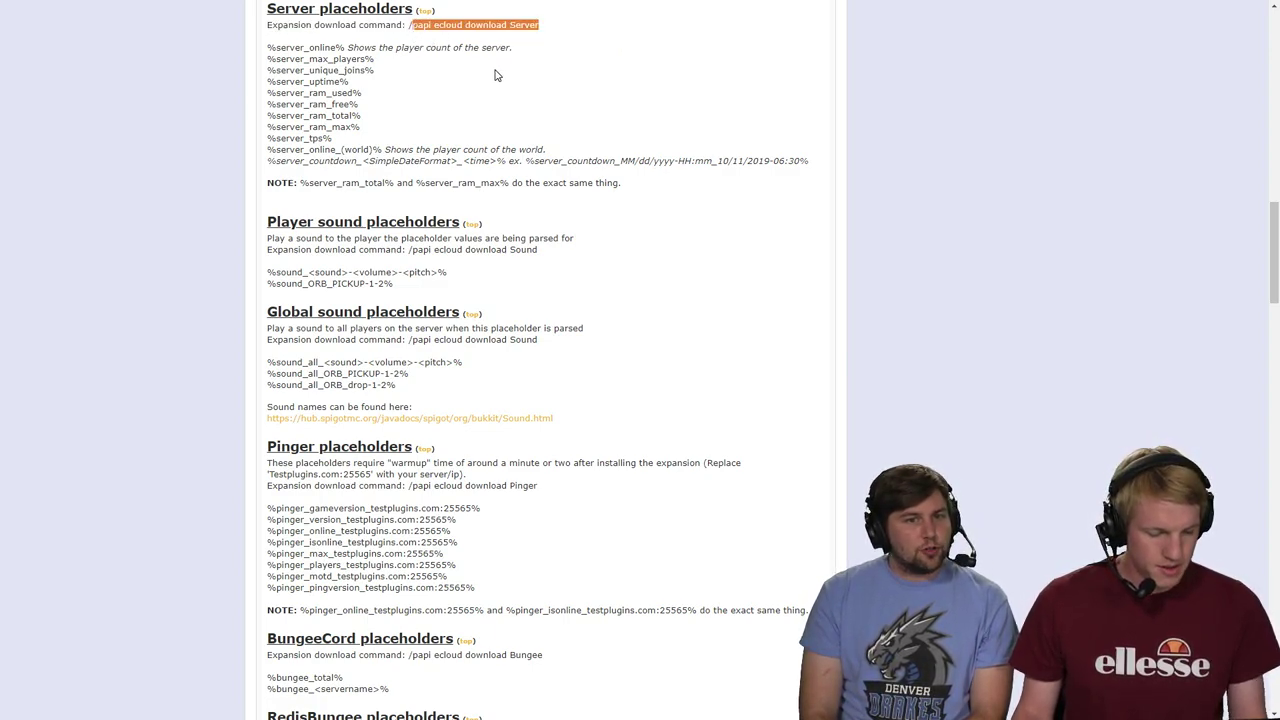
Back in Minecraft, run the copied command as /papi ecloud download Server to download the Server expansion.
key(alt+Tab)
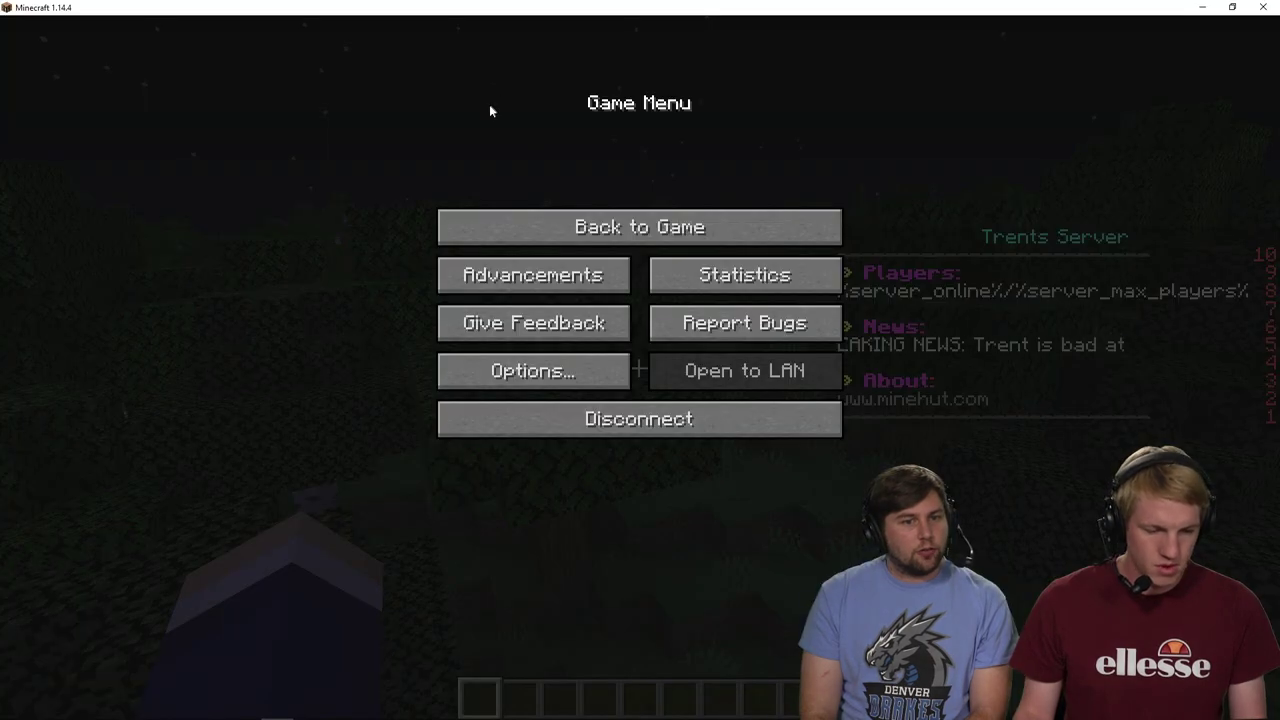
key(Escape)
key(t)
key(ctrl+v)
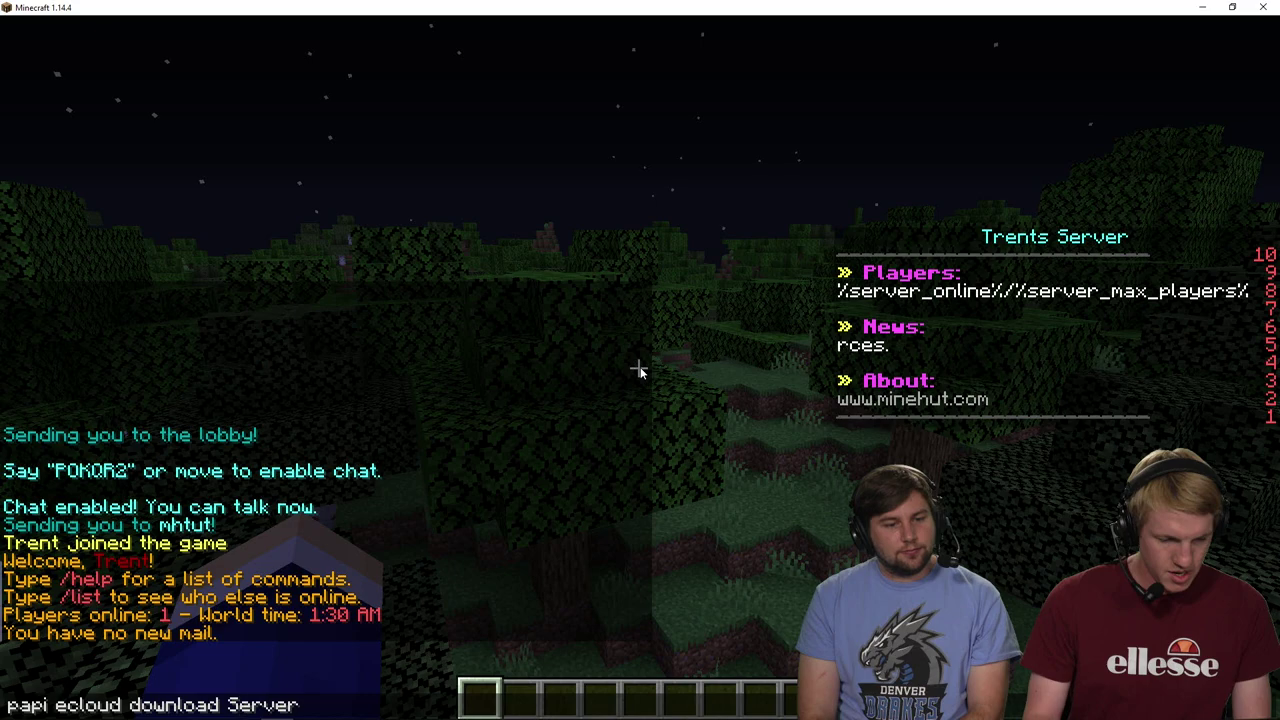
key(Return)
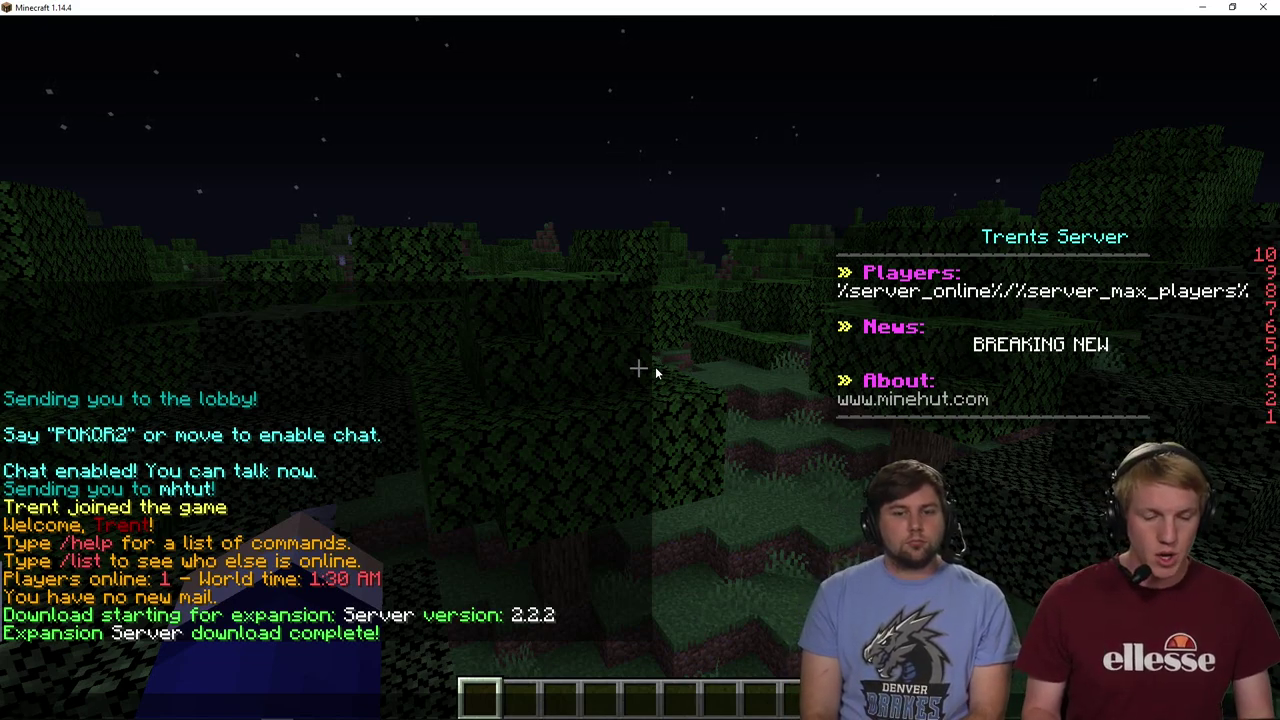
key(slash)
text(join)
key(Escape)
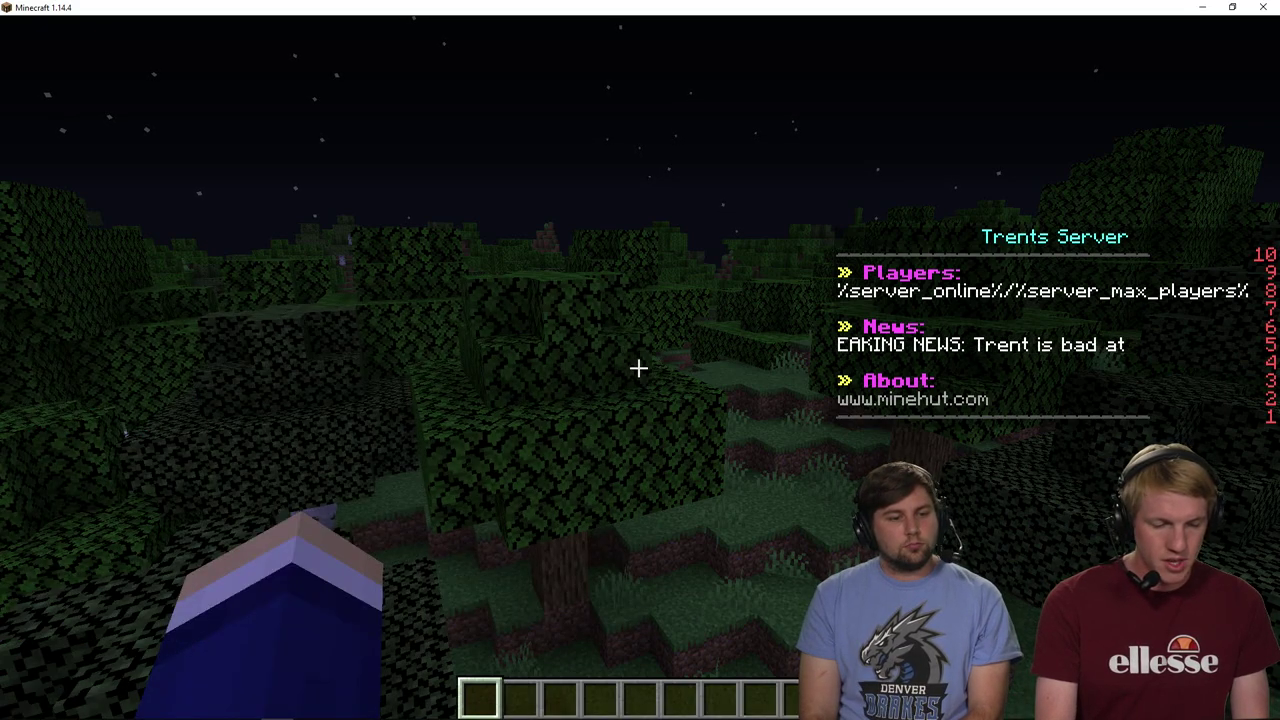
Download the Vault placeholder expansion in the game with /papi ecloud download Vault.
key(slash)
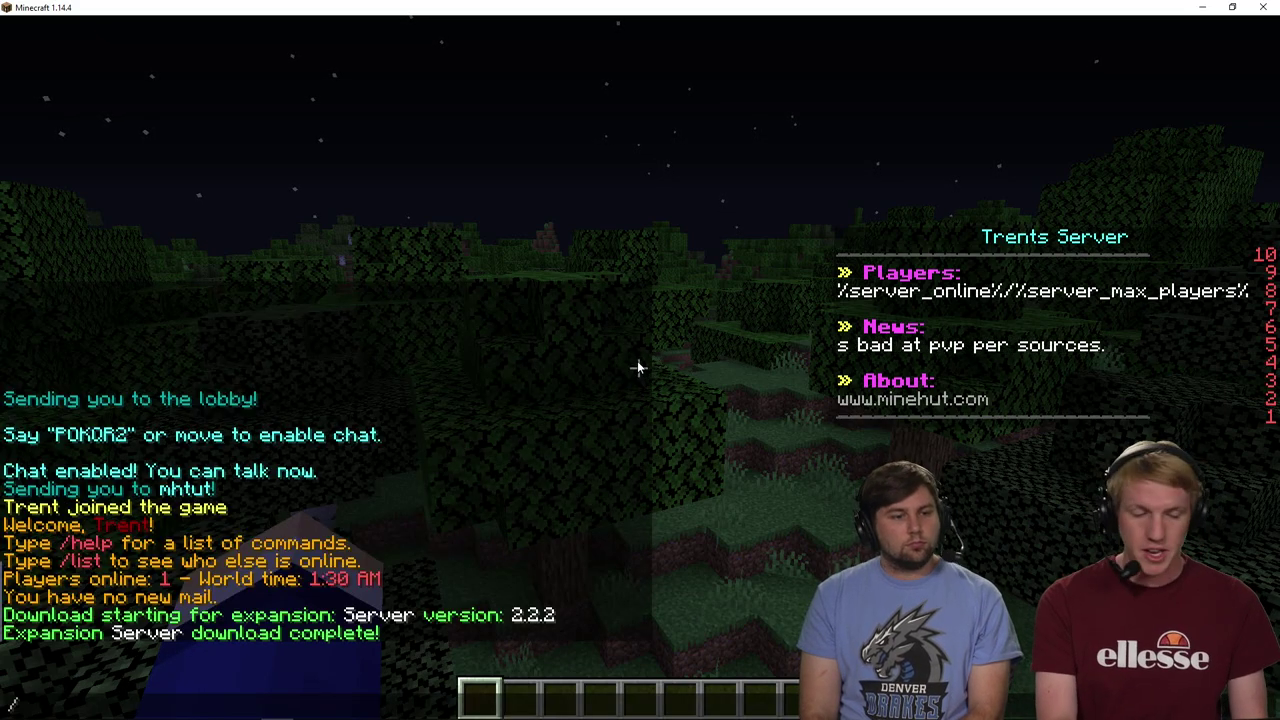
text(papi ecloud )
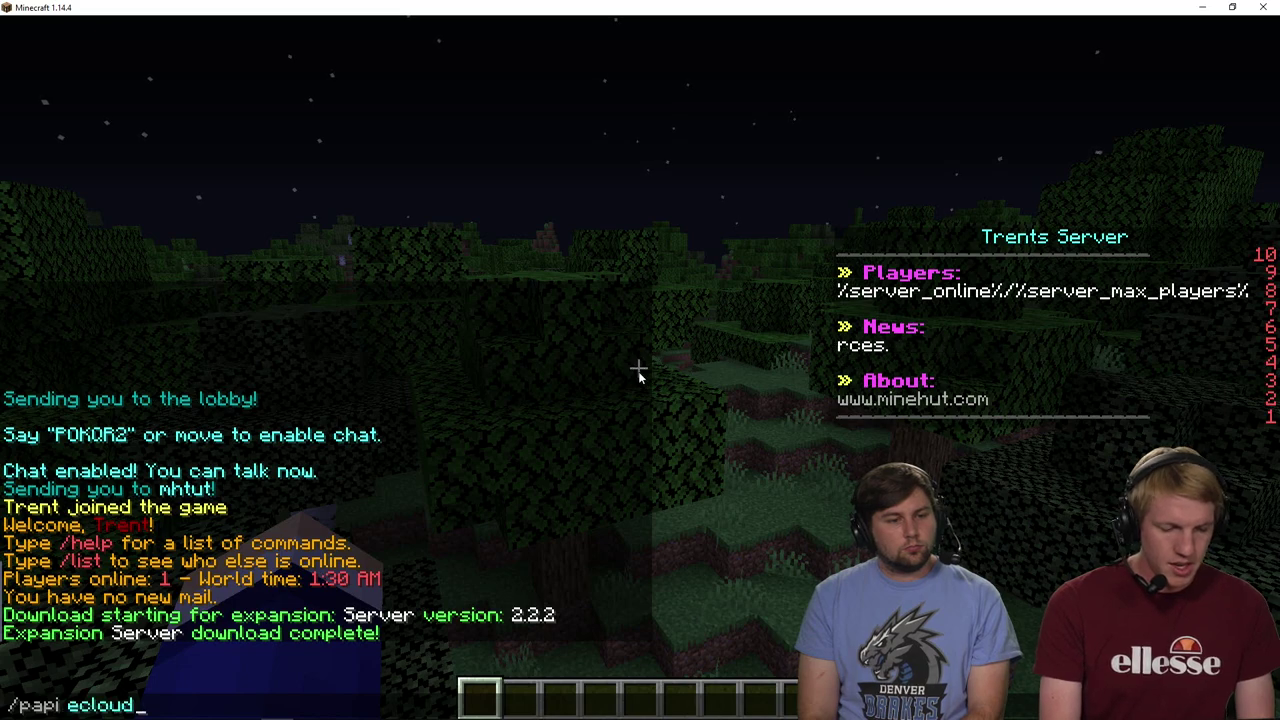
text(download Server)
key(BackSpace)
key(BackSpace)
key(BackSpace)
key(BackSpace)
key(BackSpace)
key(BackSpace)
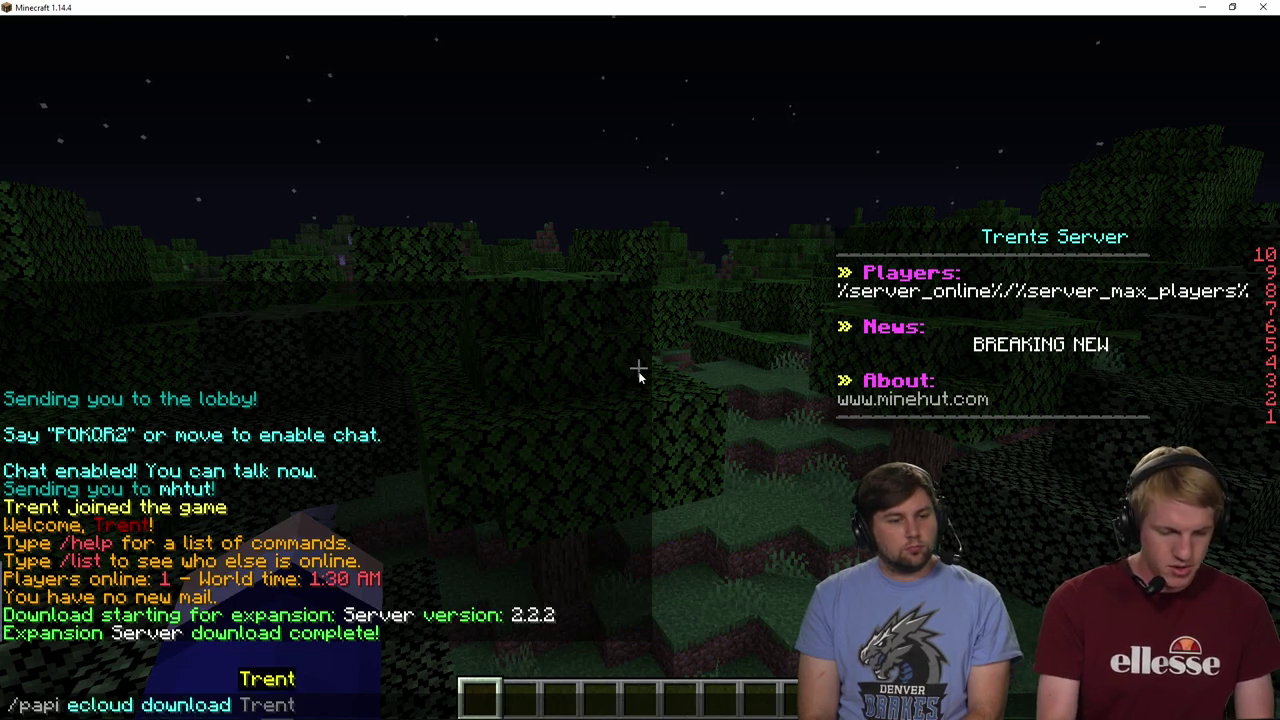
text(Vault)
key(Return)
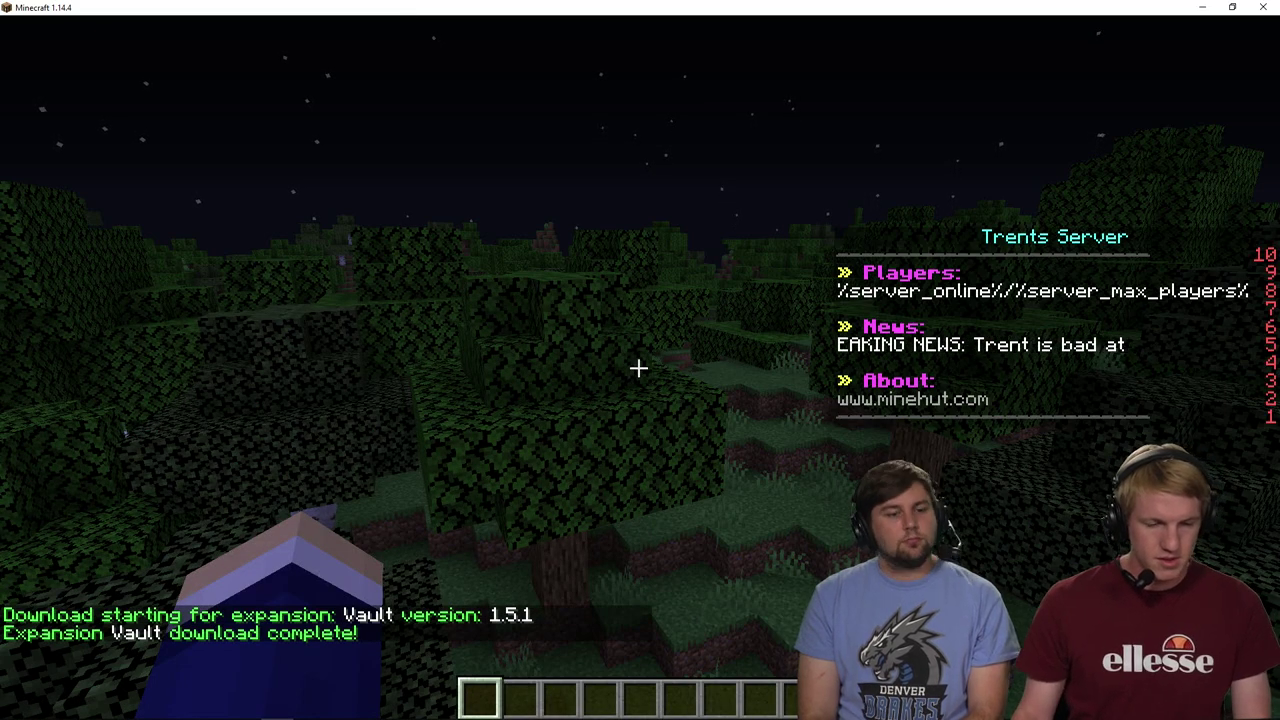
Switch to the Minehut dashboard in the browser and restart the mhtut server.
key(t)
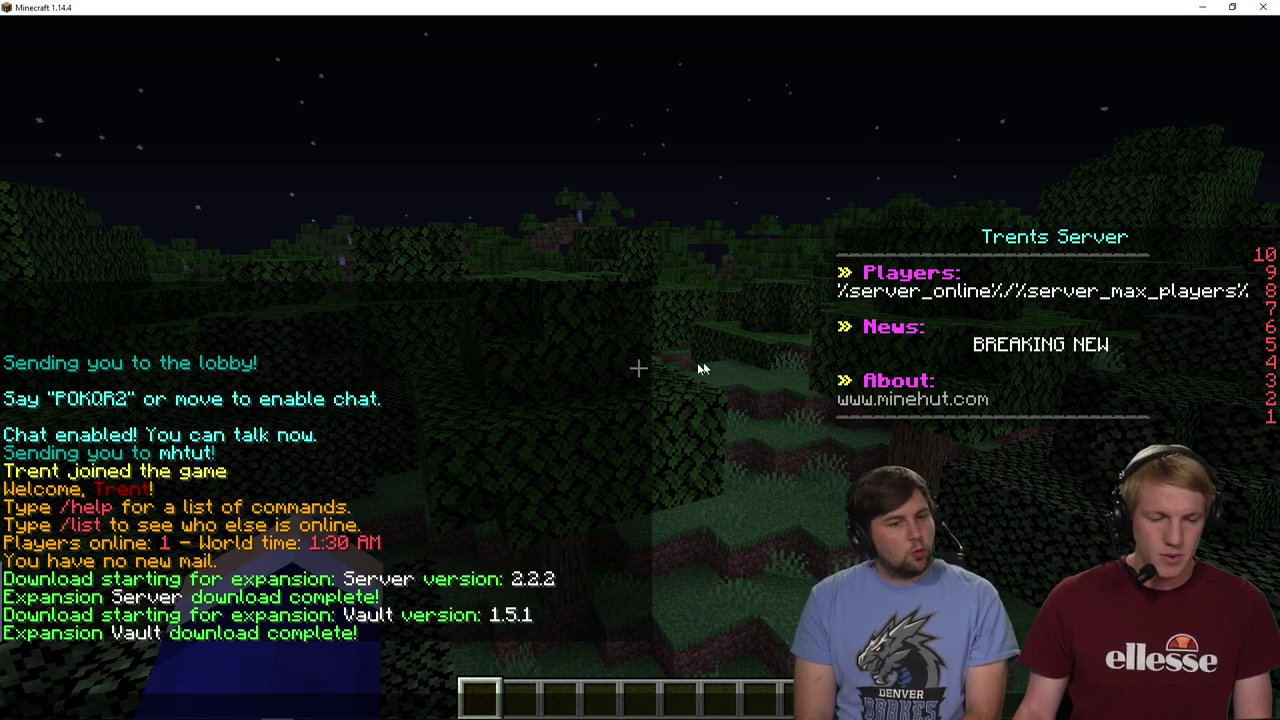
key(alt+Tab)
key(ctrl+Tab)
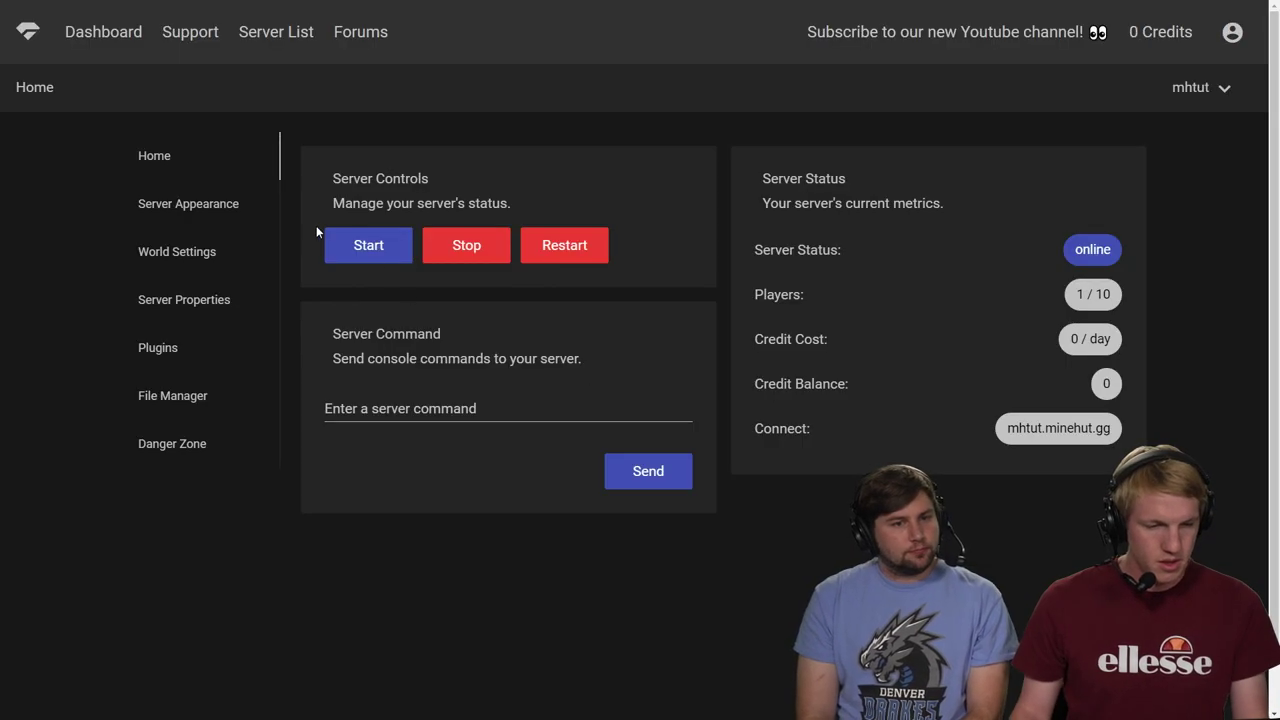
click(586, 246)
click(760, 422)
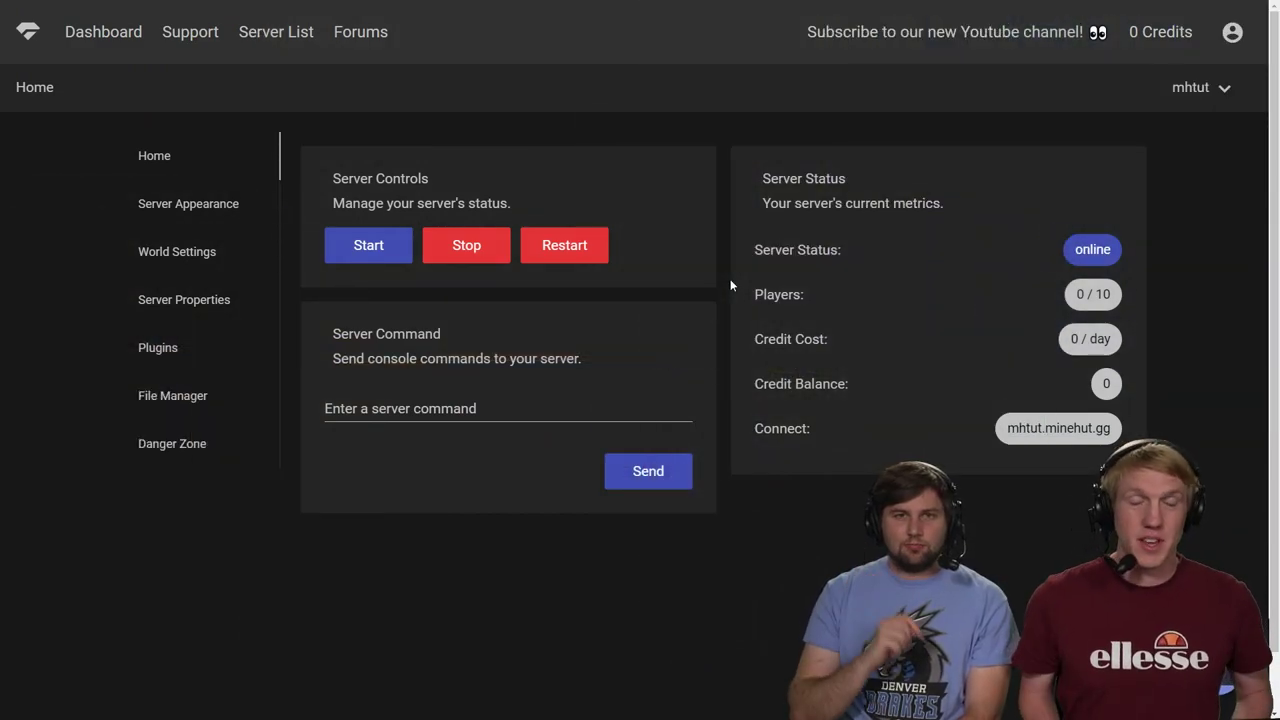
Return to Minecraft and rejoin the restarted server from the lobby with /join mhtut.
key(alt+Tab)
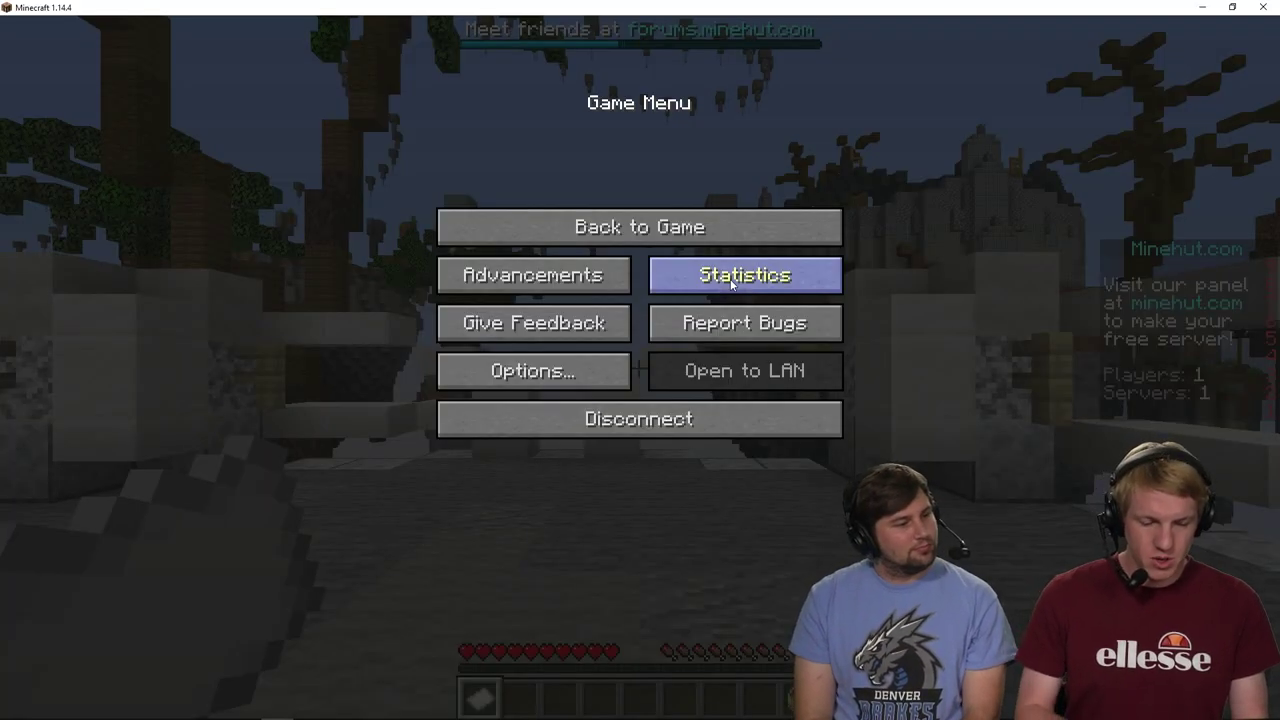
key(Escape)
text(/join mhtuts)
key(Return)
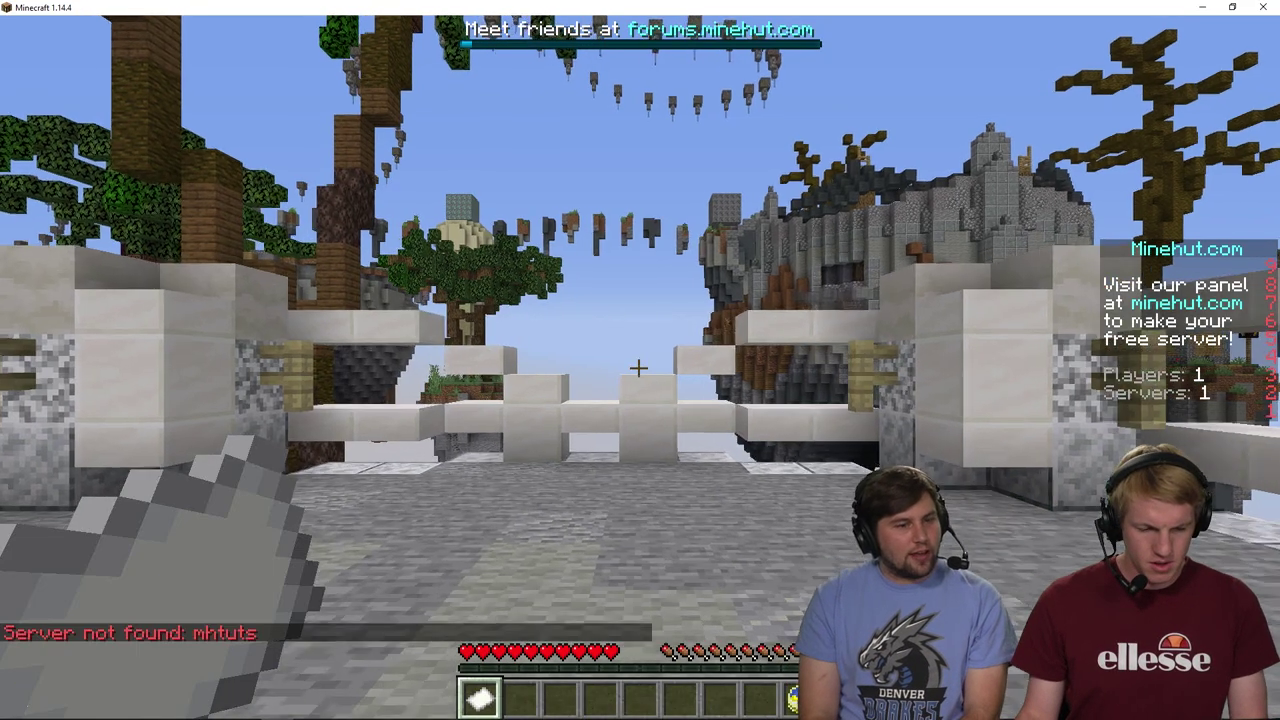
key(t)
key(Up)
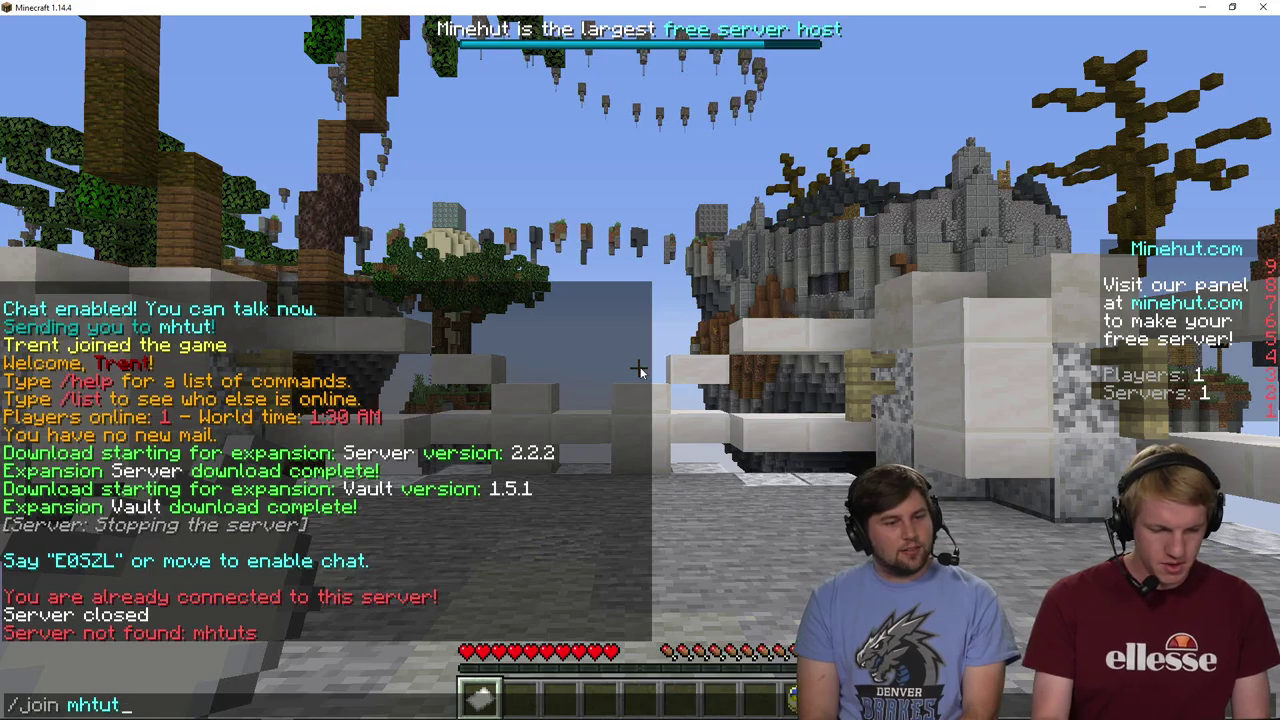
key(Return)
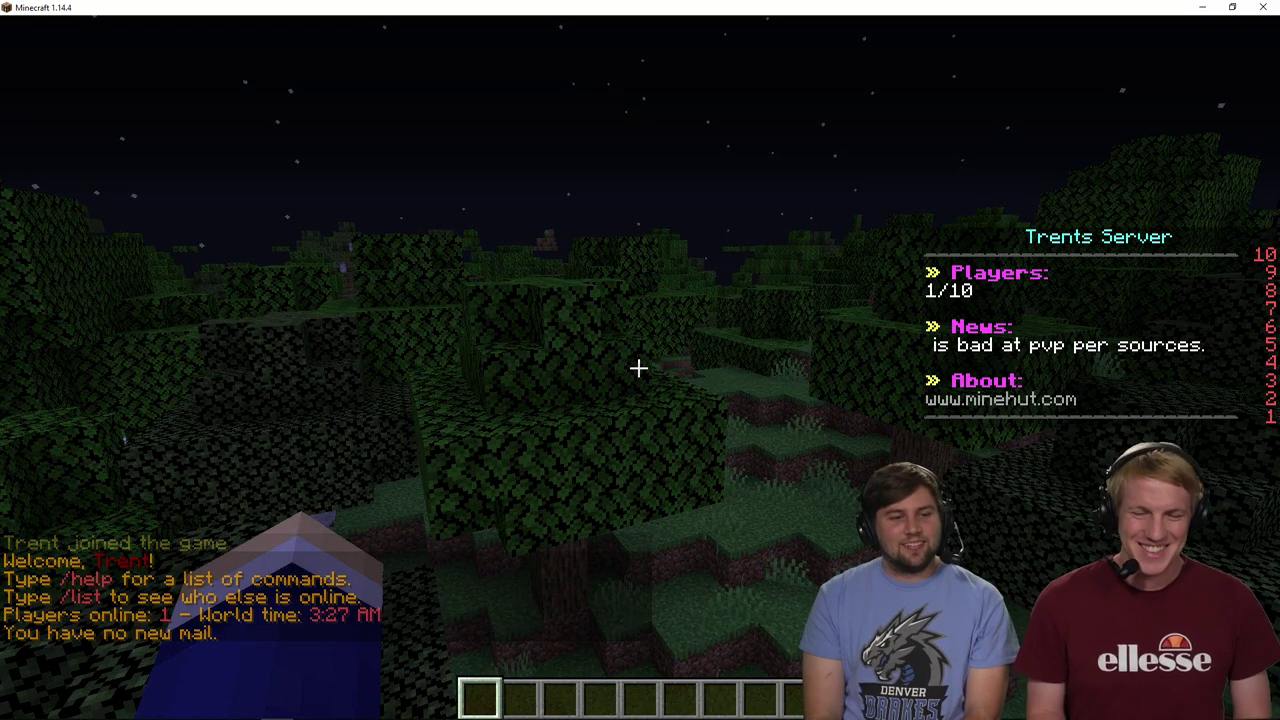
Check the player's economy balance with the /balance command.
key(slash)
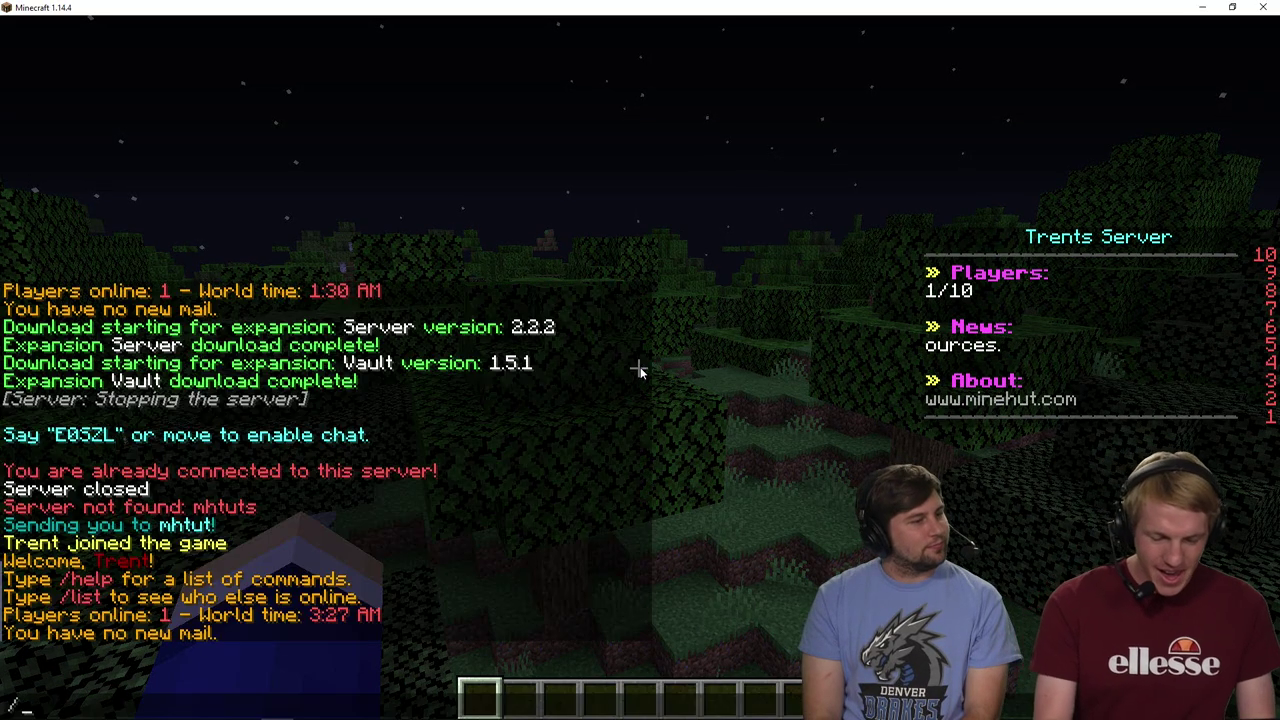
text(balance)
key(Return)
Give the owner's player account $10 with the /eco give command.
key(slash)
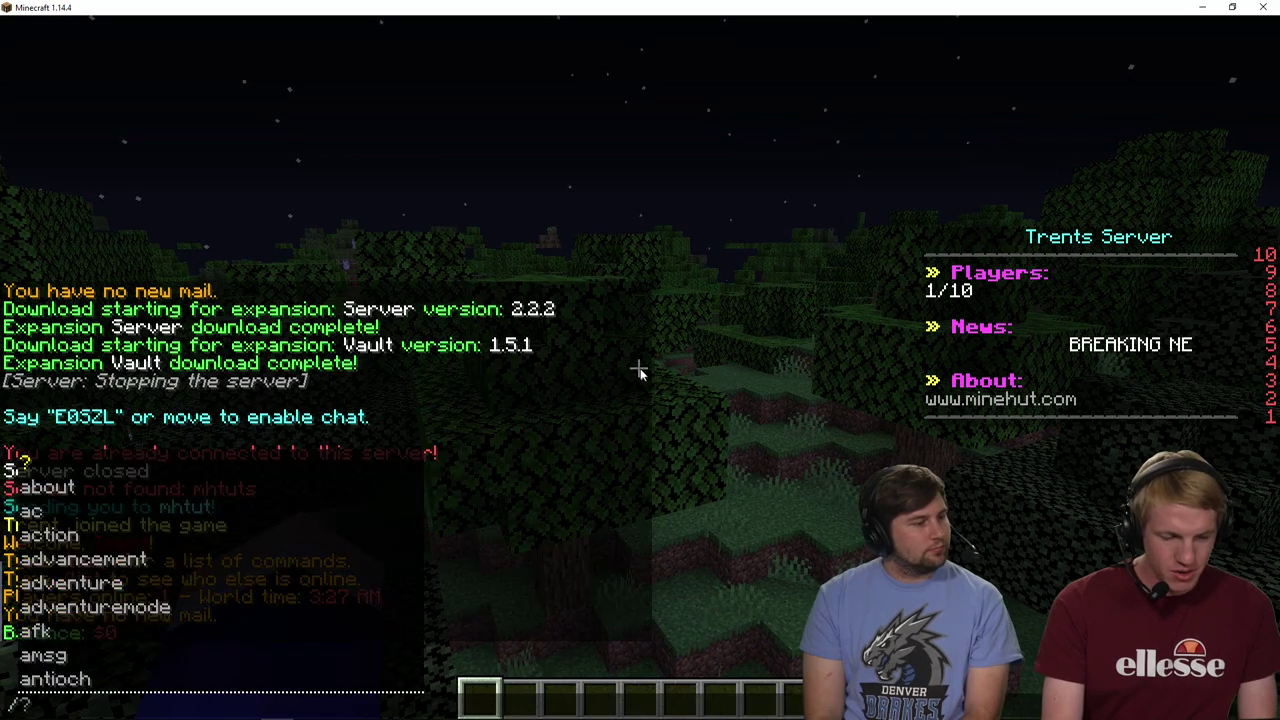
text(eco give Trent 10)
key(Return)
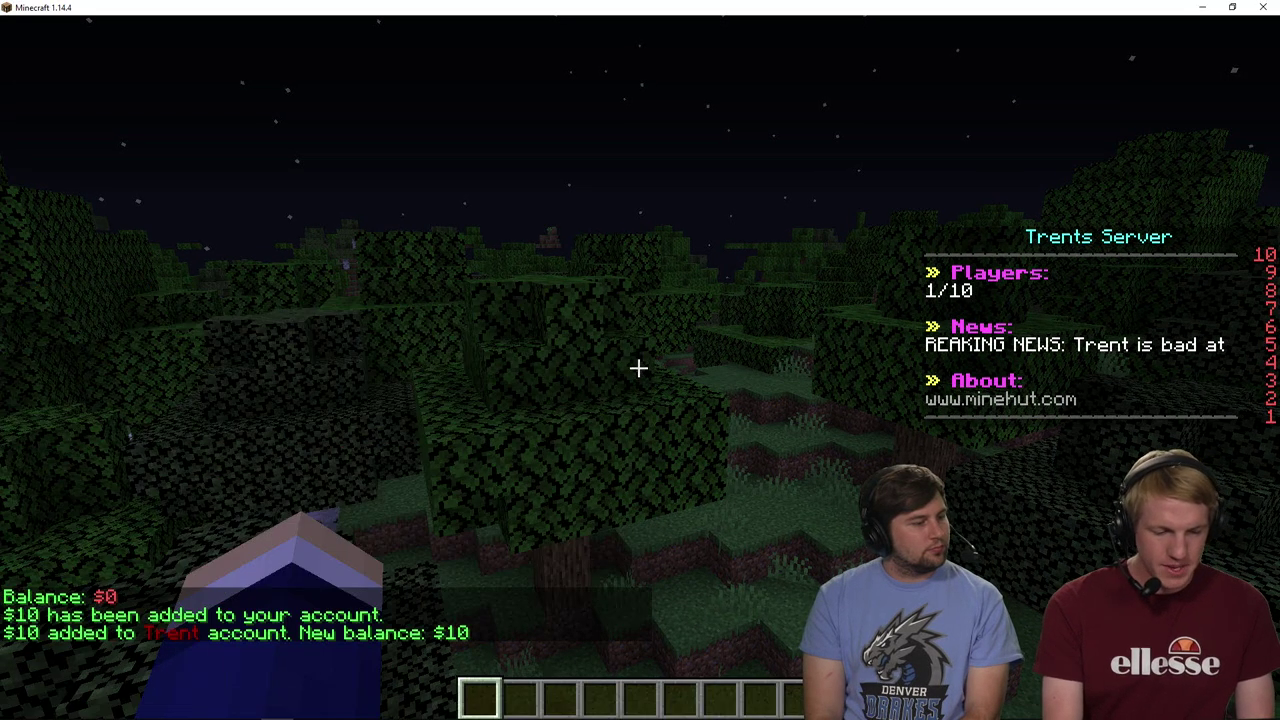
Check the player's balance again after the deposit with the /bal command.
key(slash)
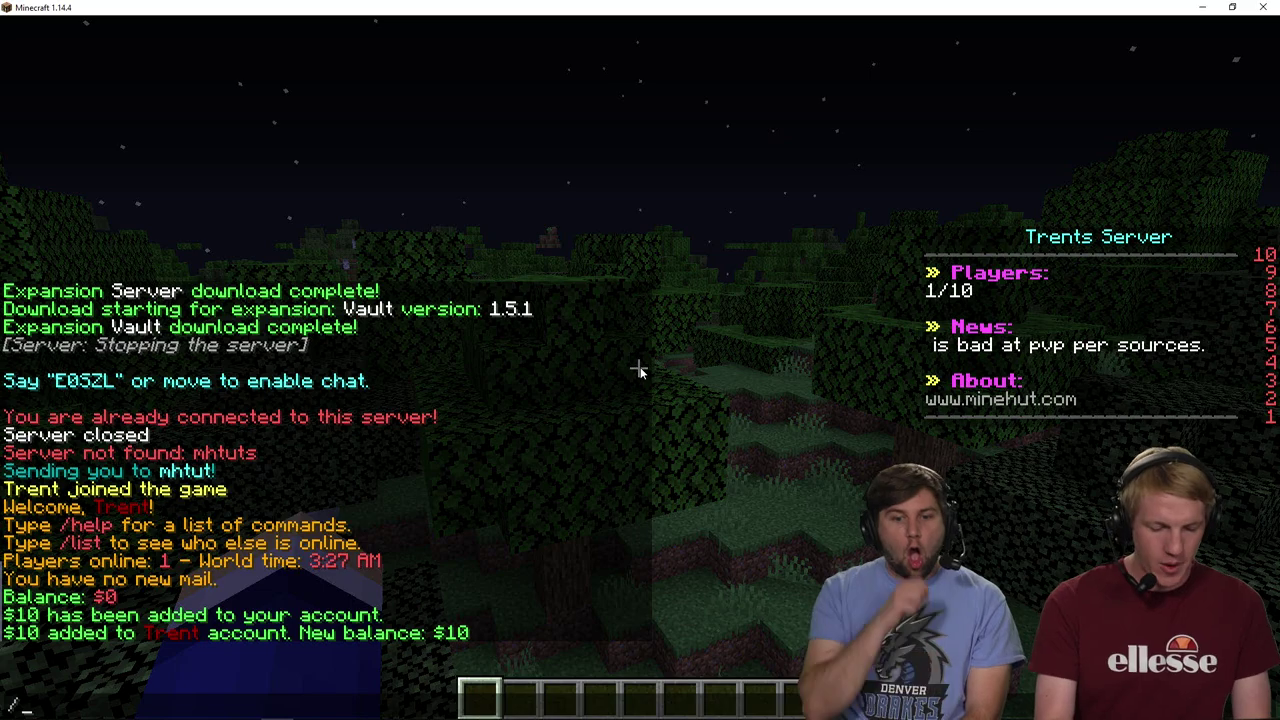
text(bal)
key(Return)
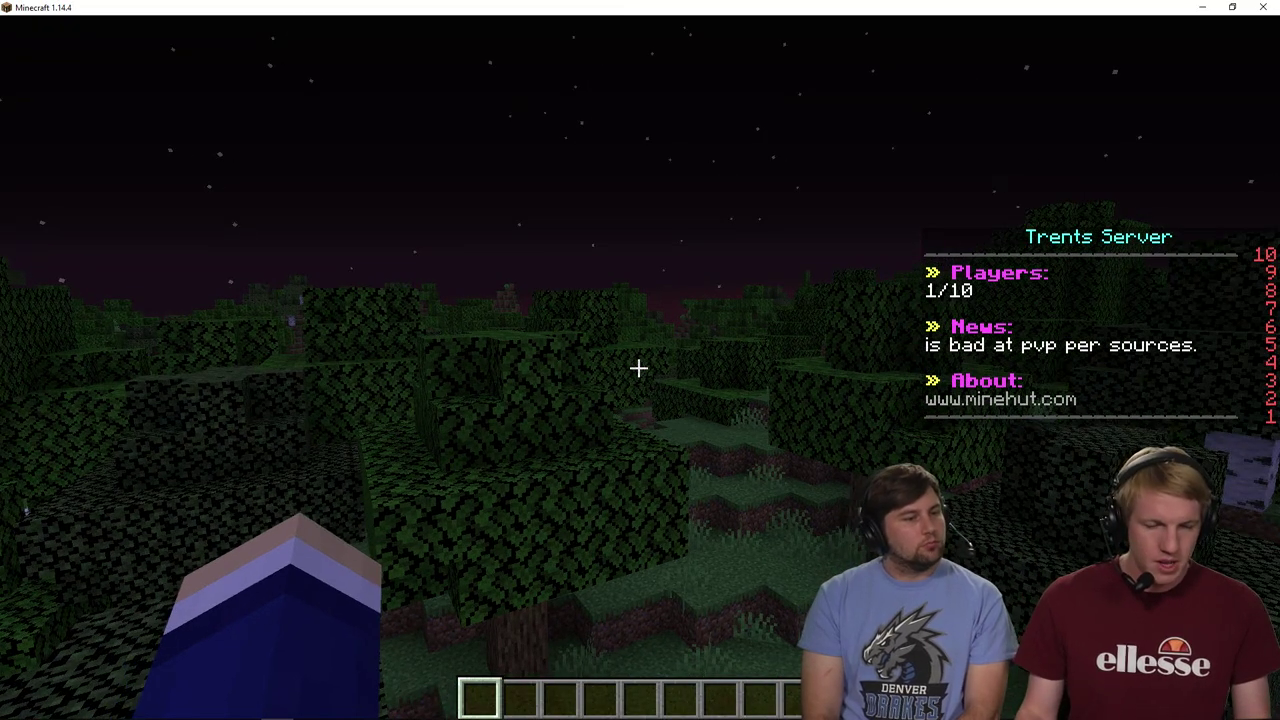
Switch to the PlaceholderAPI wiki in the browser and select %vault_eco_balance_formatted% from the Vault Economy section of the plugin placeholders page.
key(alt+Tab)
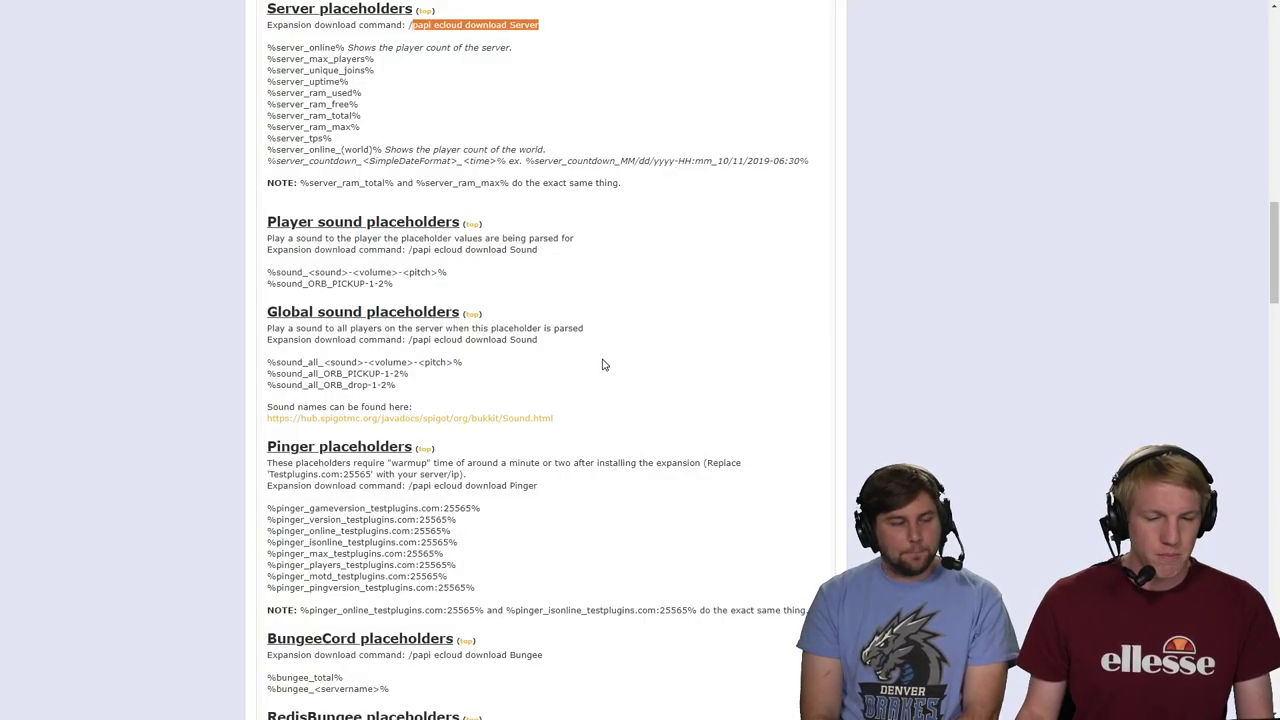
scroll(601, 364, down, 6)
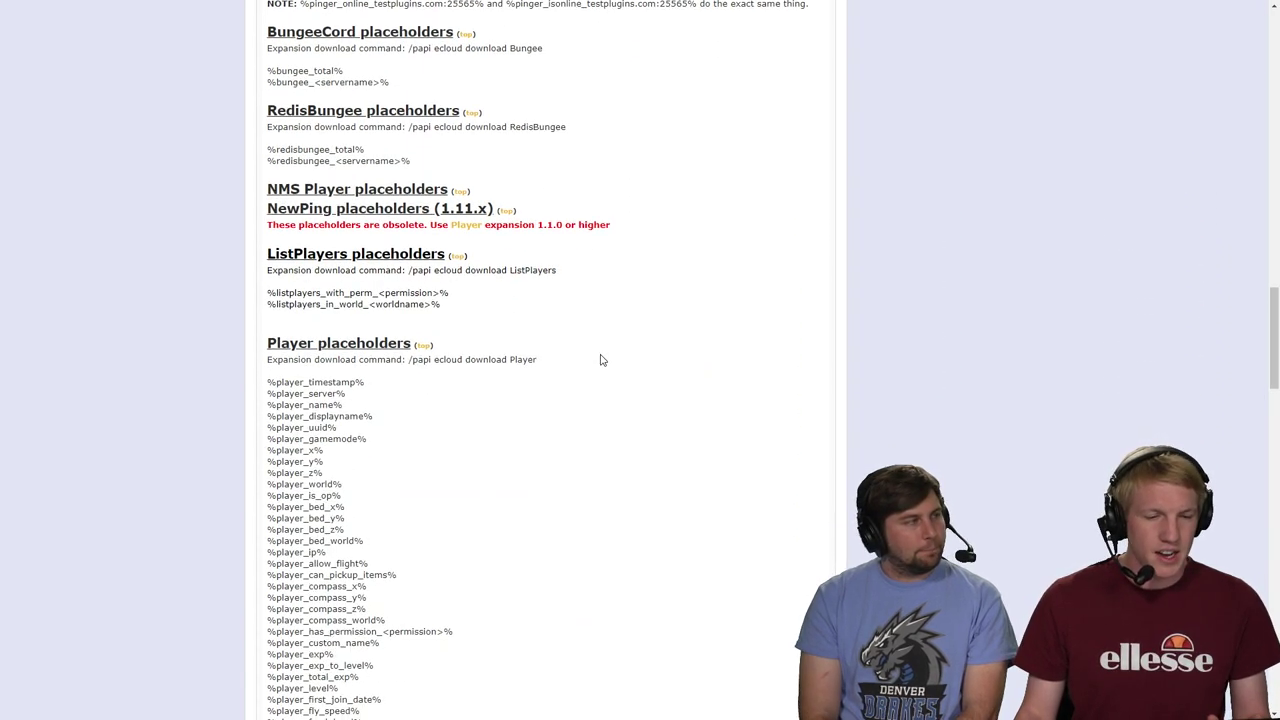
scroll(602, 358, down, 20)
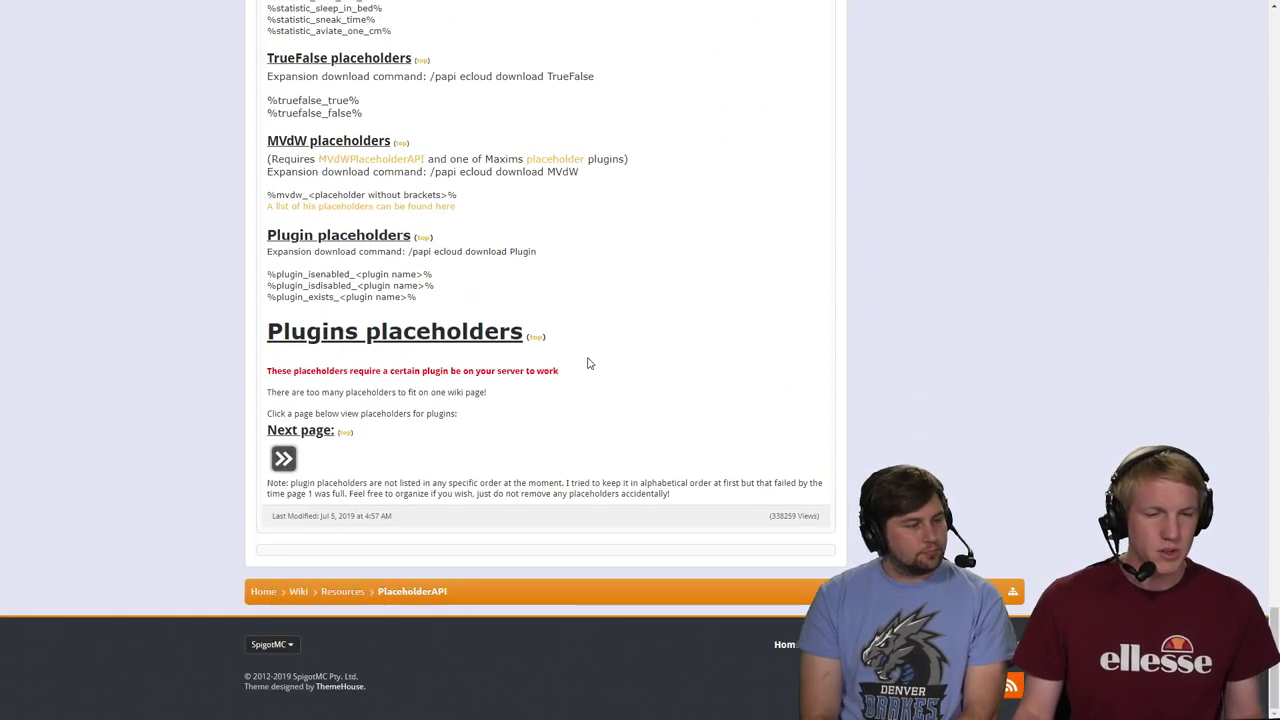
click(282, 462)
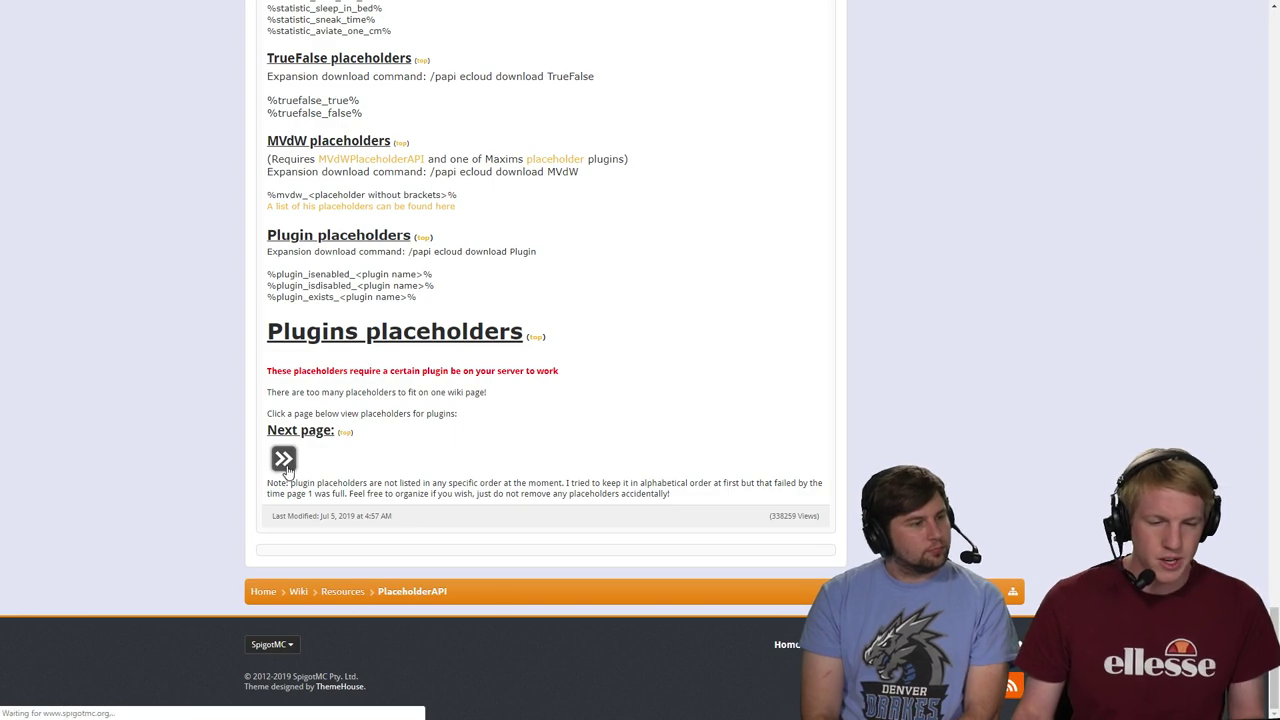
scroll(420, 474, down, 3)
scroll(420, 474, down, 8)
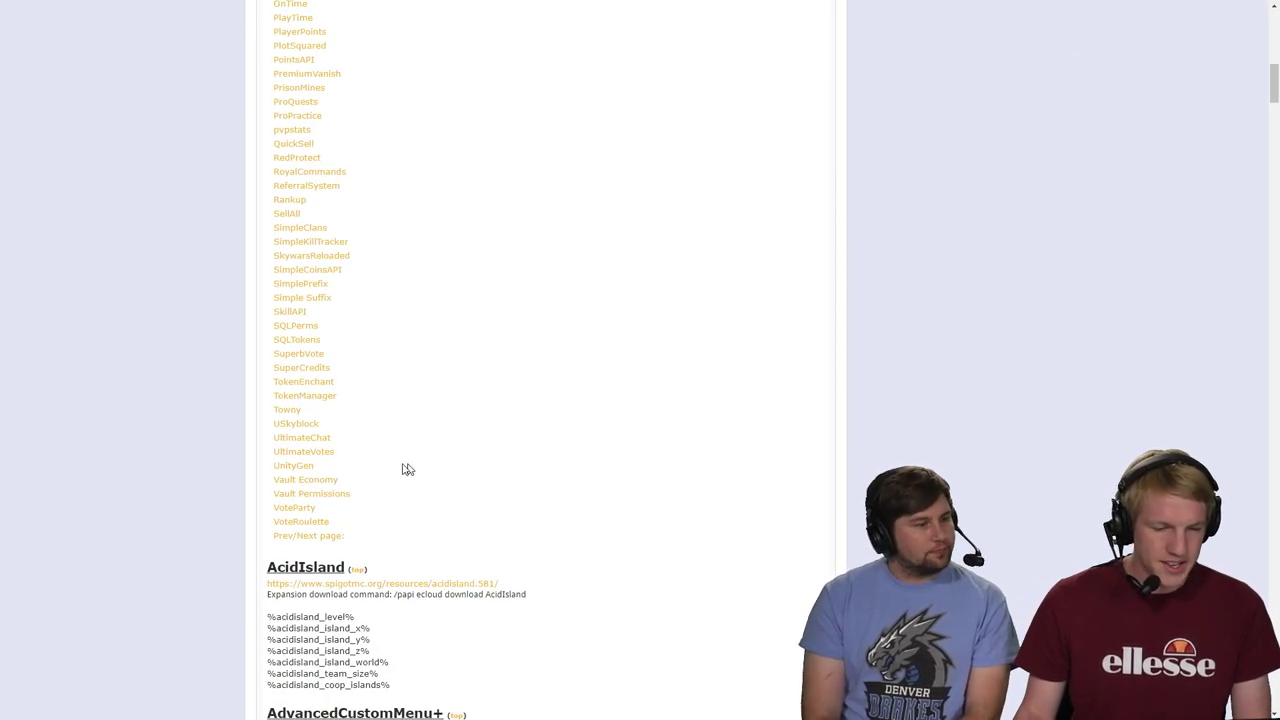
click(305, 479)
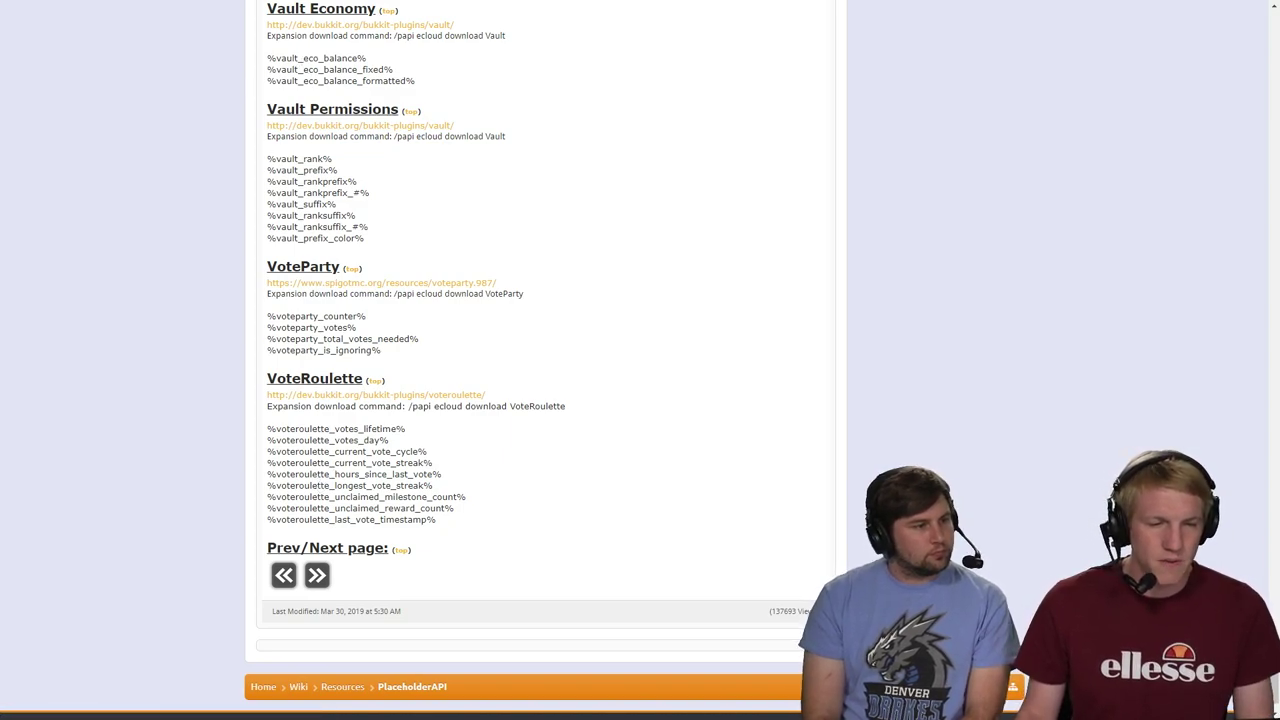
triple_click(316, 58)
triple_click(373, 80)
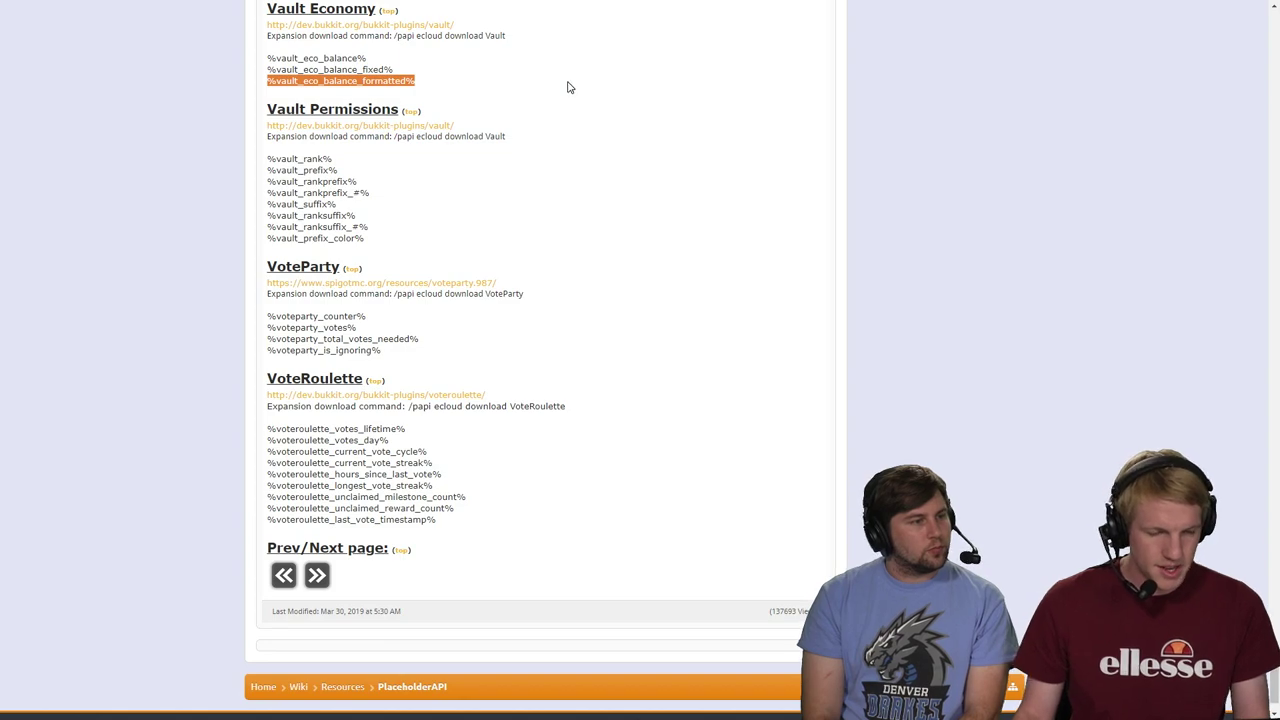
Switch to the Minehut dashboard and open plugins/KiteBoard/Scoreboard/main_board.yml in the mhtut server's file manager.
key(alt+Tab)
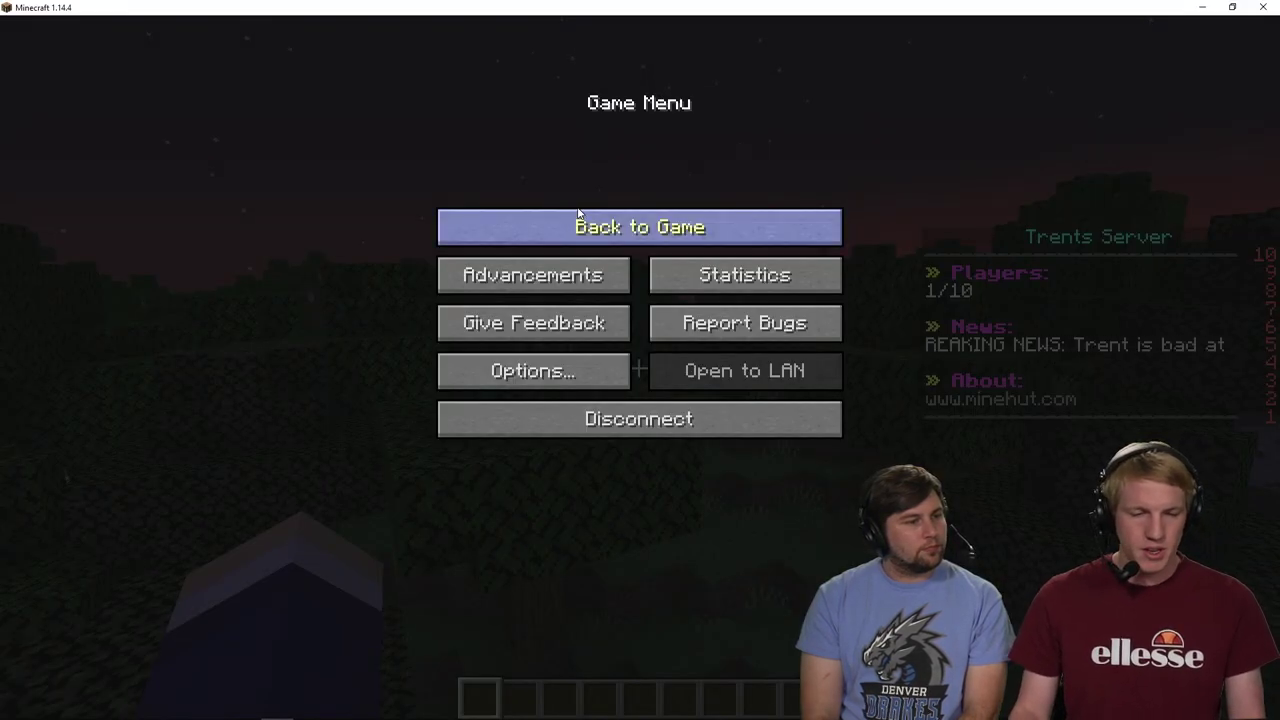
key(alt+Tab)
key(ctrl+Tab)
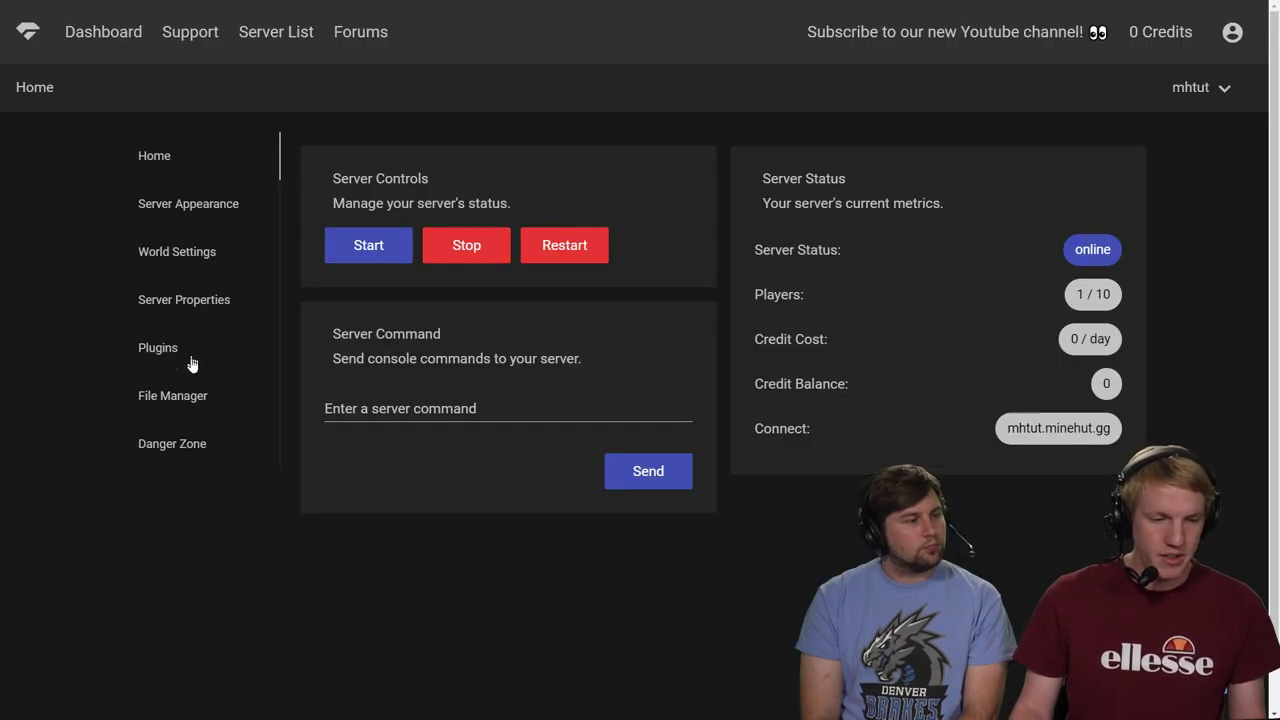
click(190, 397)
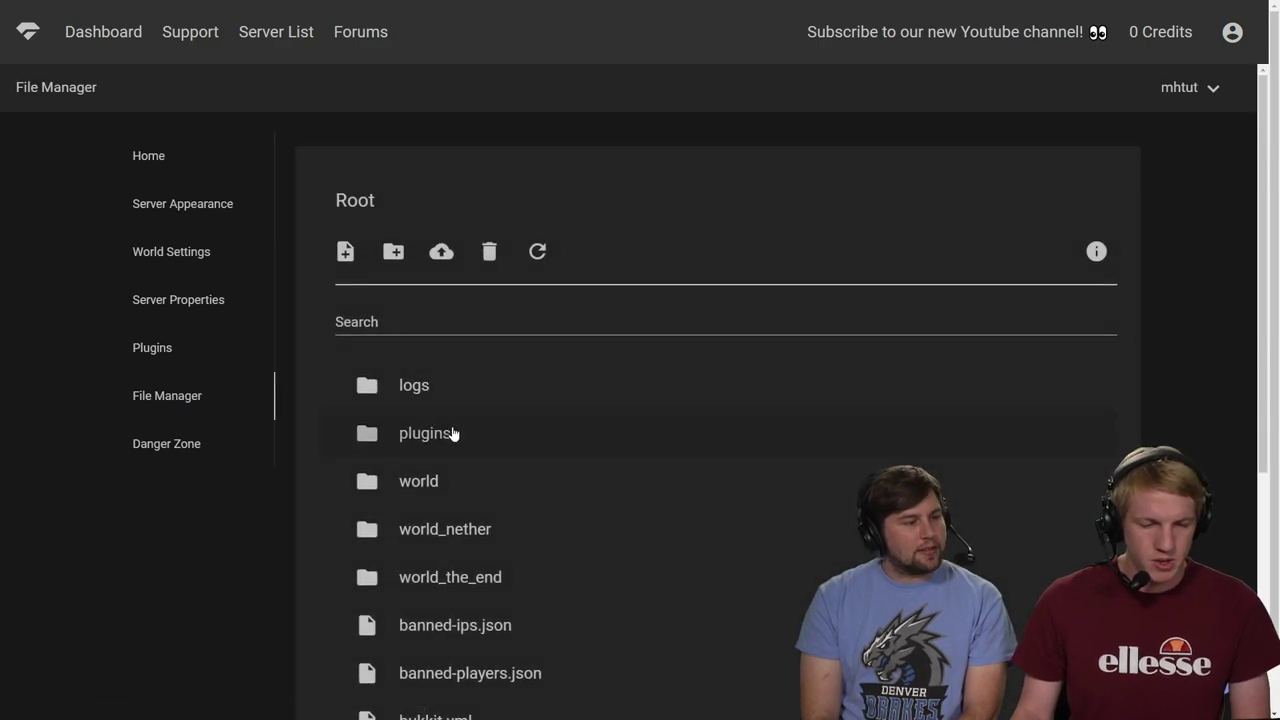
click(453, 433)
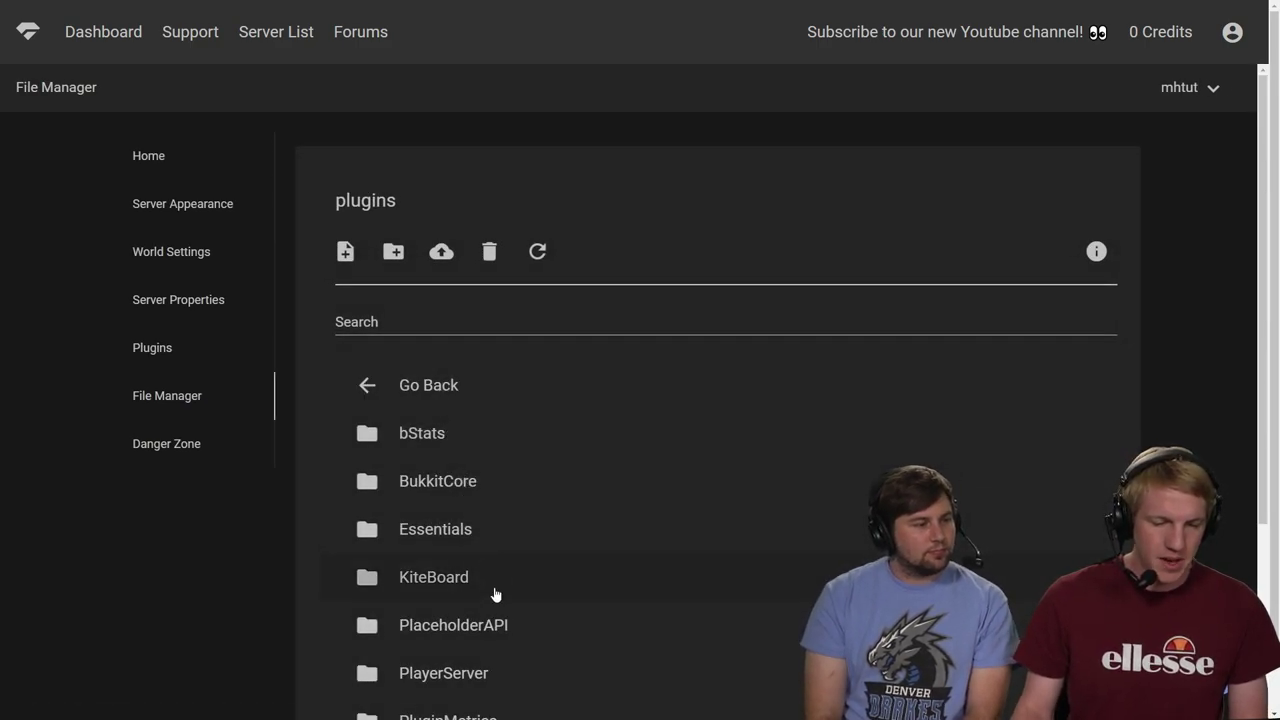
click(485, 588)
click(443, 432)
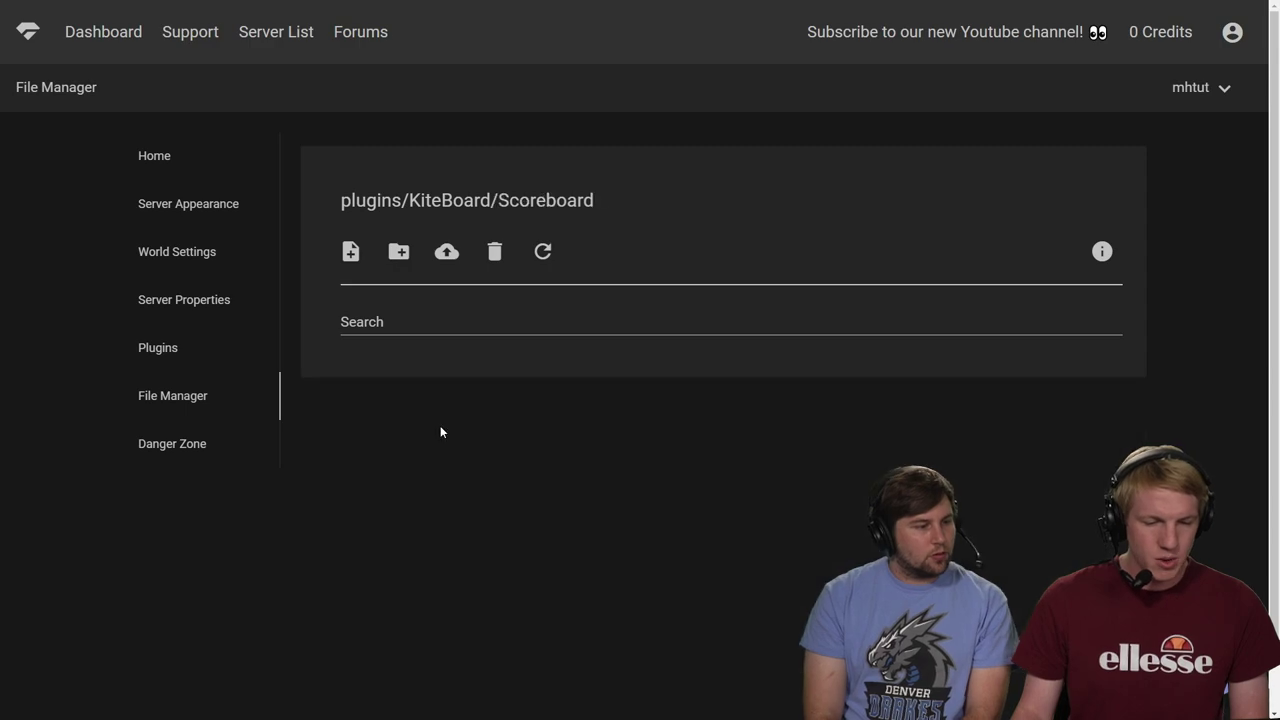
click(469, 432)
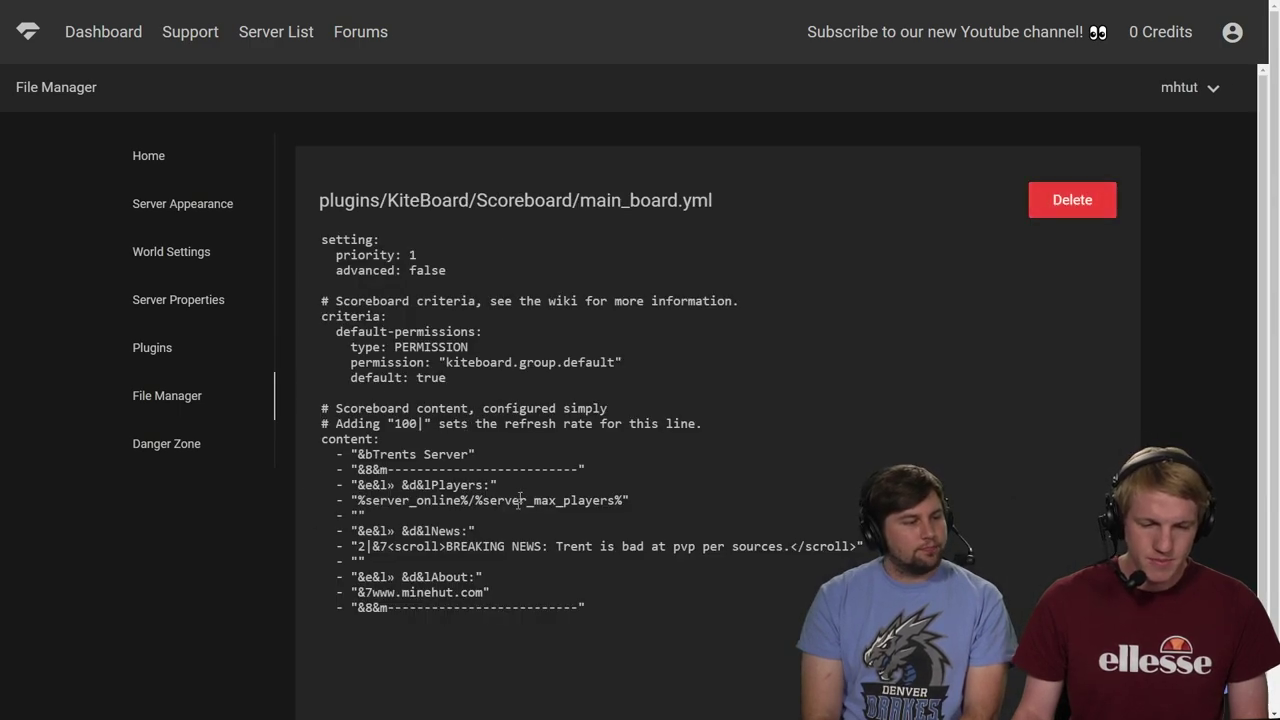
Duplicate the Players heading, its player count line and the blank line directly above the News section.
click(637, 497)
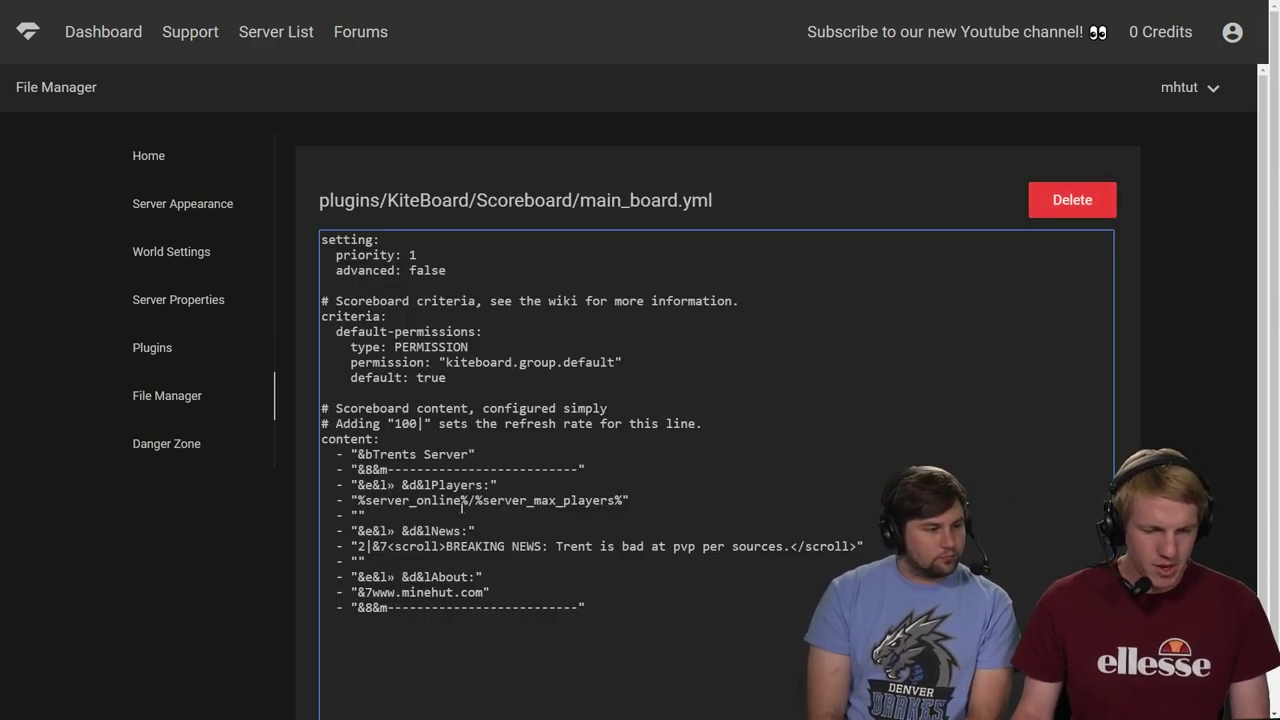
shift+click(310, 494)
shift+click(305, 486)
shift+click(479, 523)
key(ctrl+c)
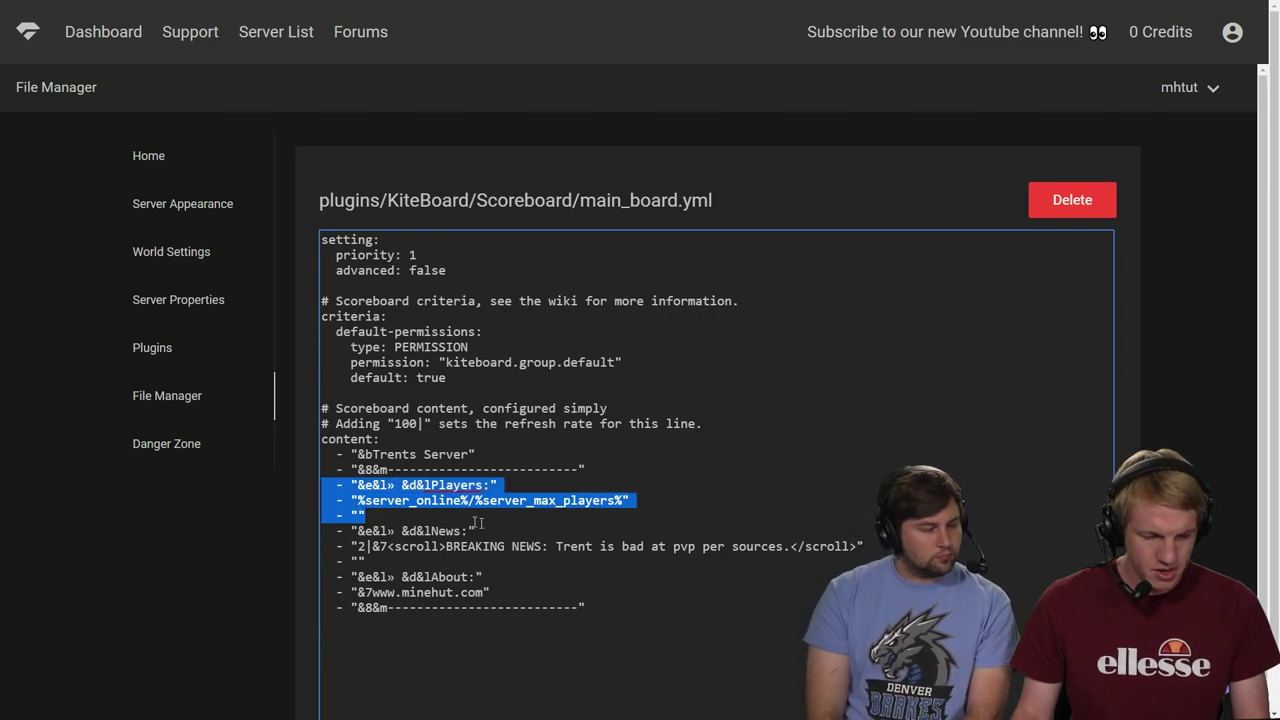
click(479, 521)
key(Return)
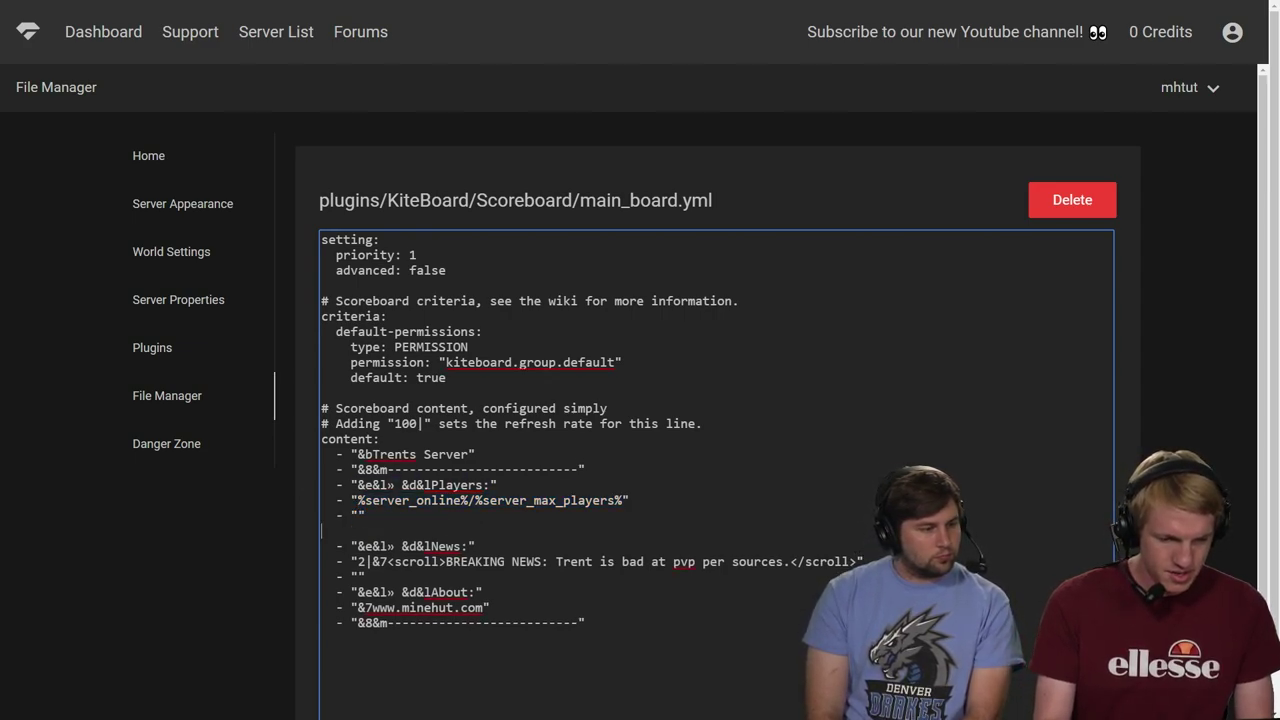
key(ctrl+v)
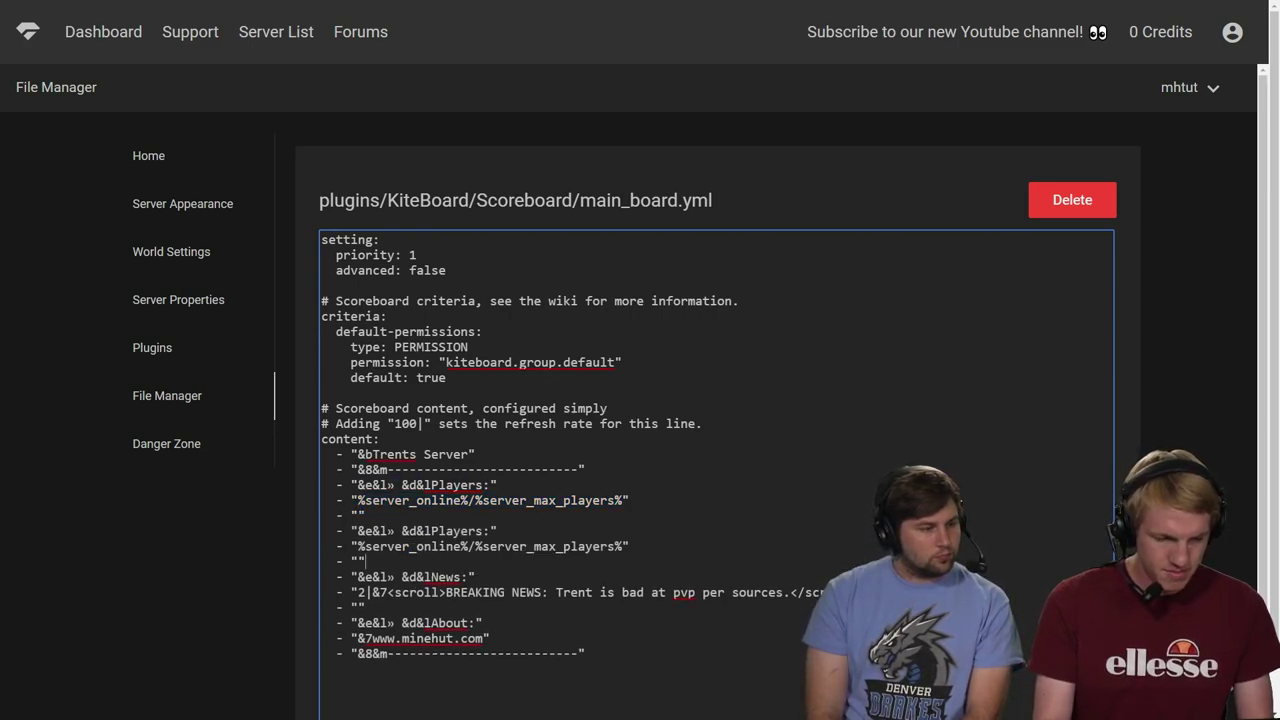
Retitle the duplicated section Balance and replace its value with &a$%vault_eco_balance_formatted%.
double_click(456, 531)
text(lanc)
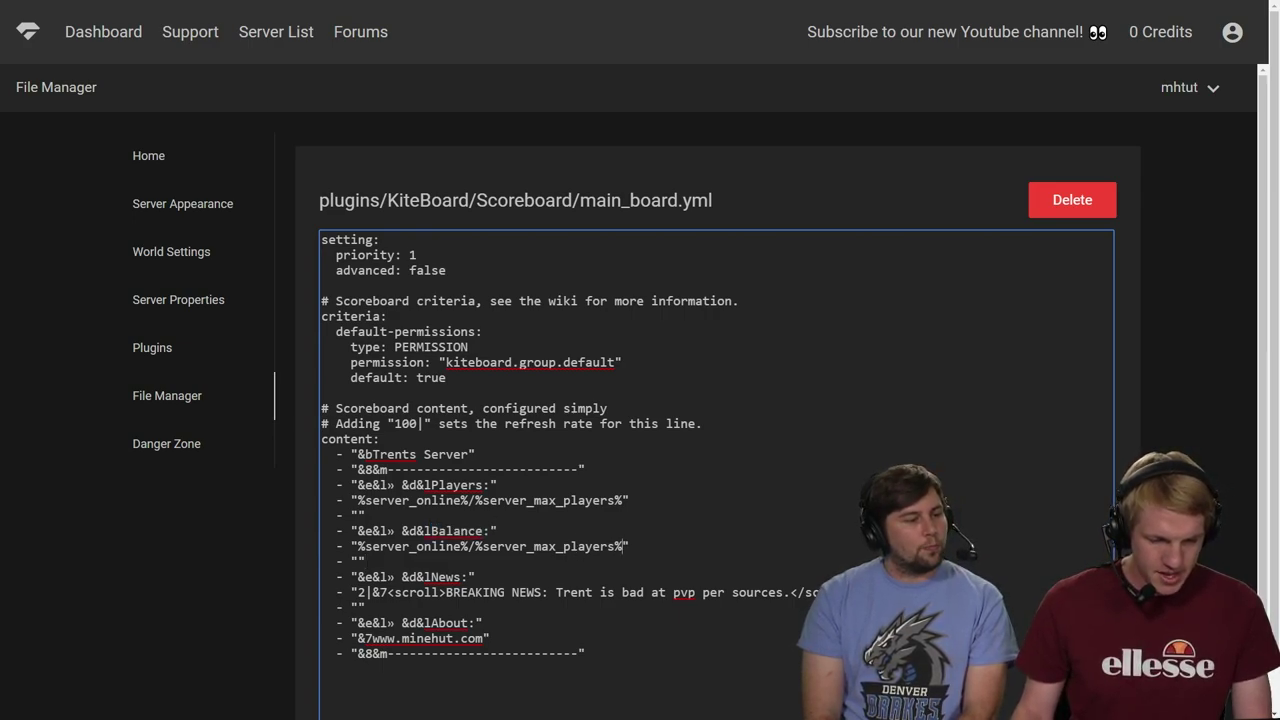
drag(624, 546, 358, 546)
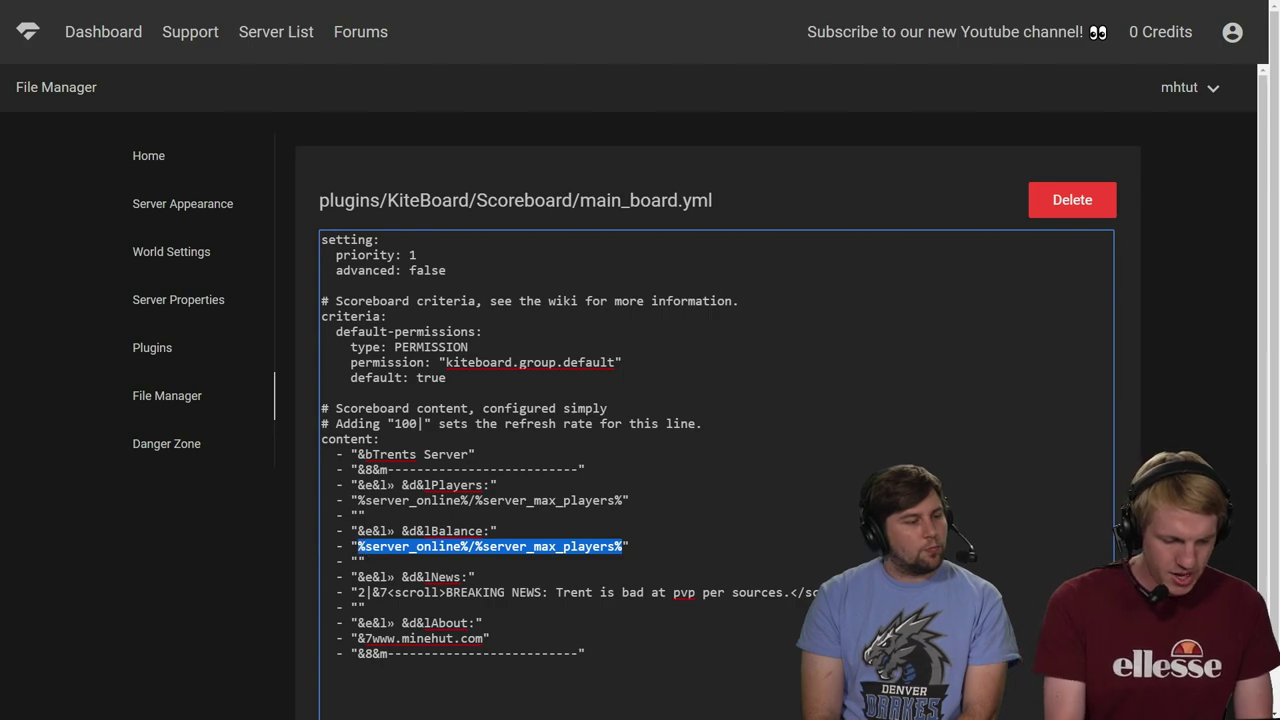
text(&a)
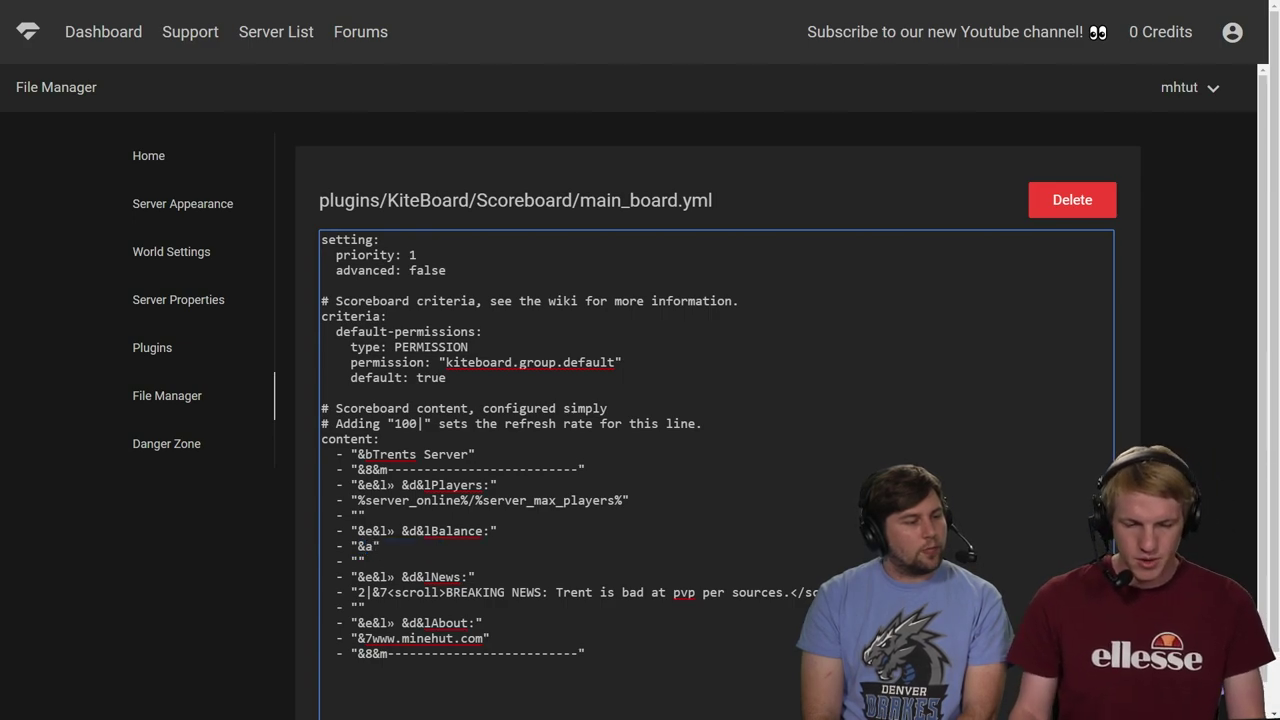
key(alt+Tab)
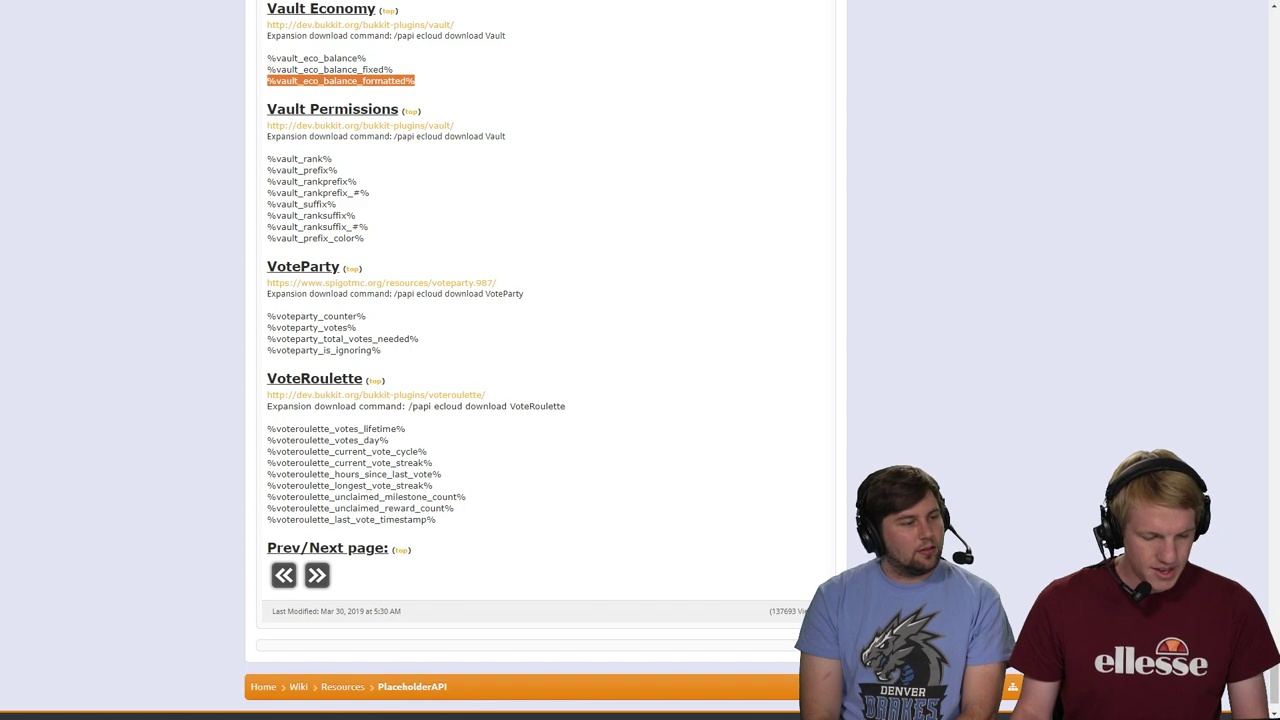
key(alt+Tab)
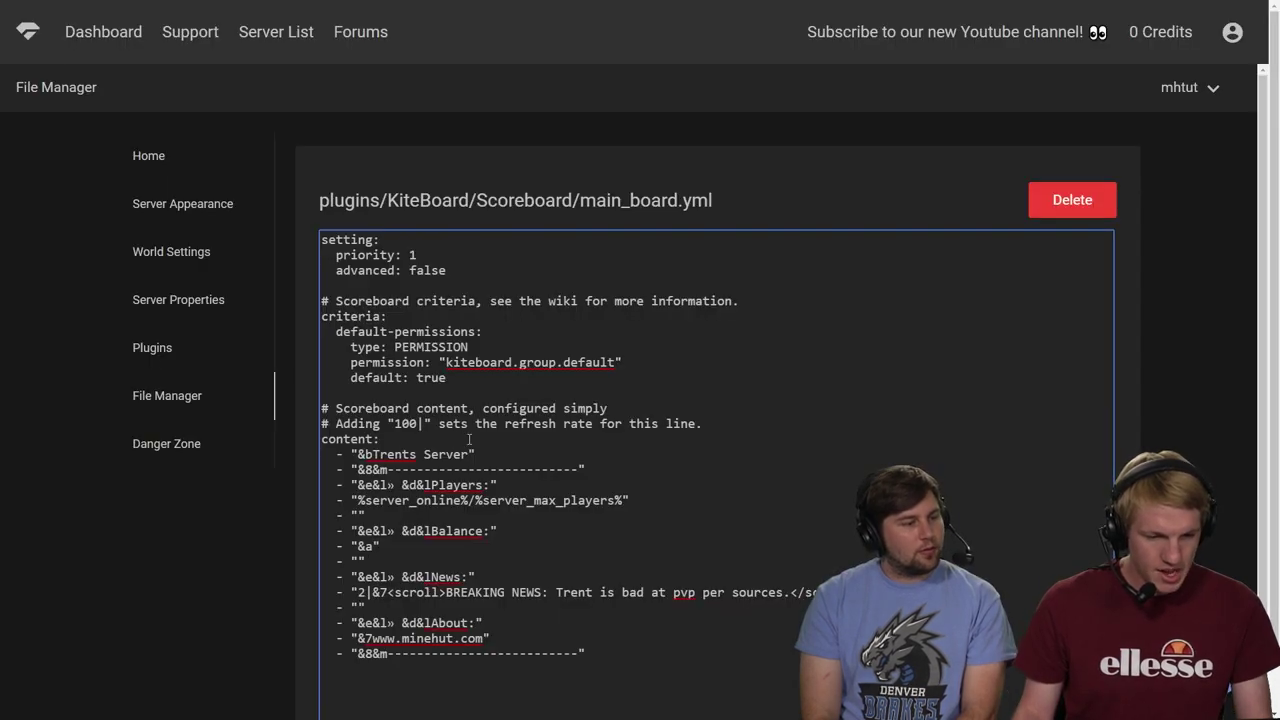
text(%vault_eco_balance_formatted%)
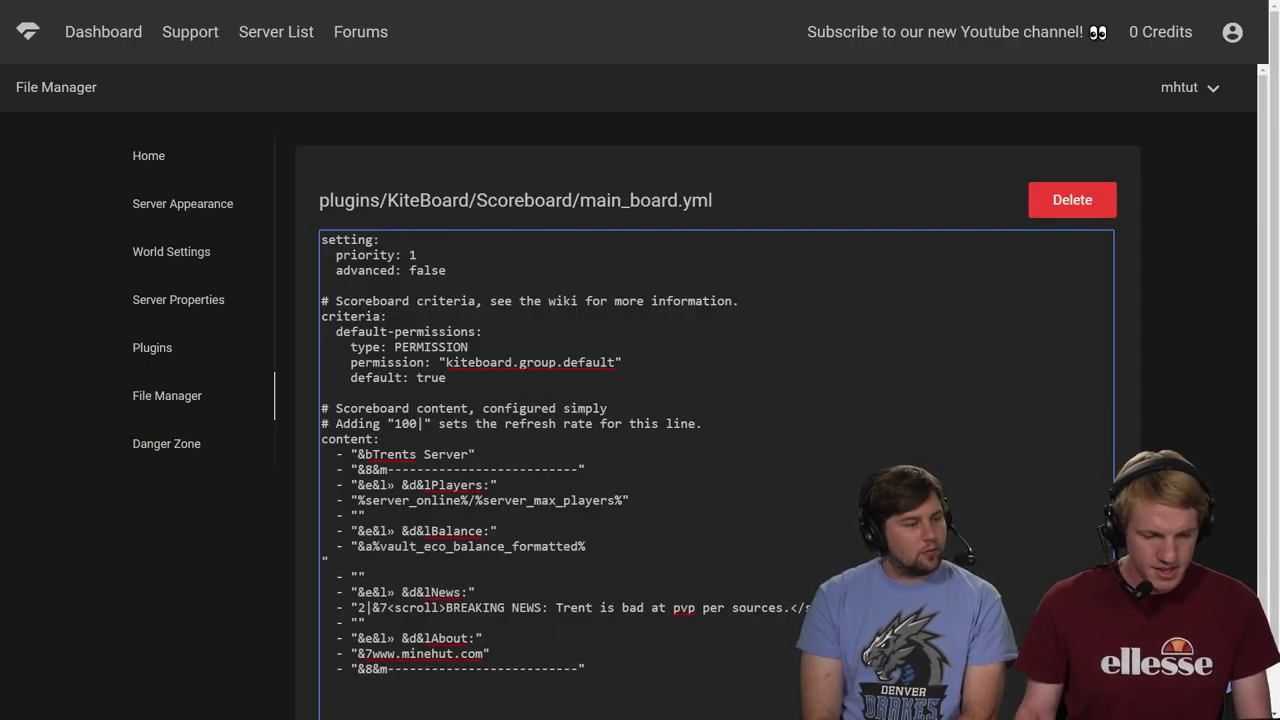
key(BackSpace)
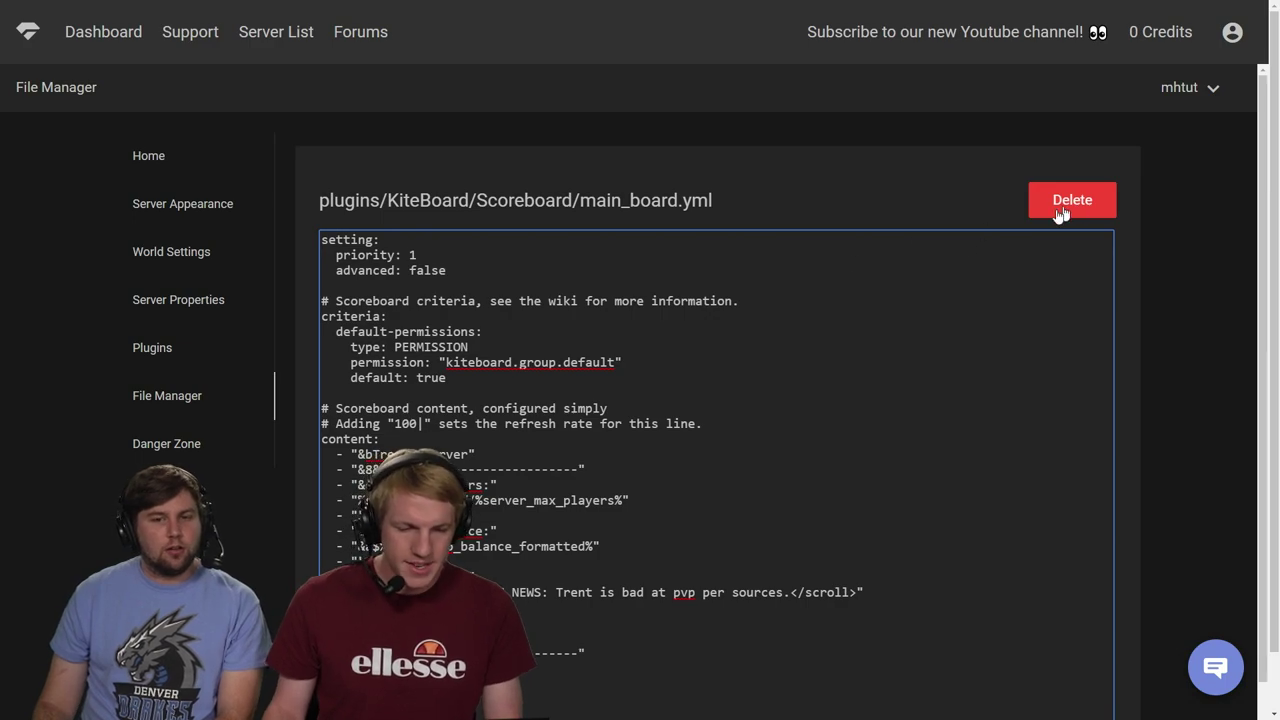
Review the new Balance heading and placeholder line, and save main_board.yml.
double_click(445, 530)
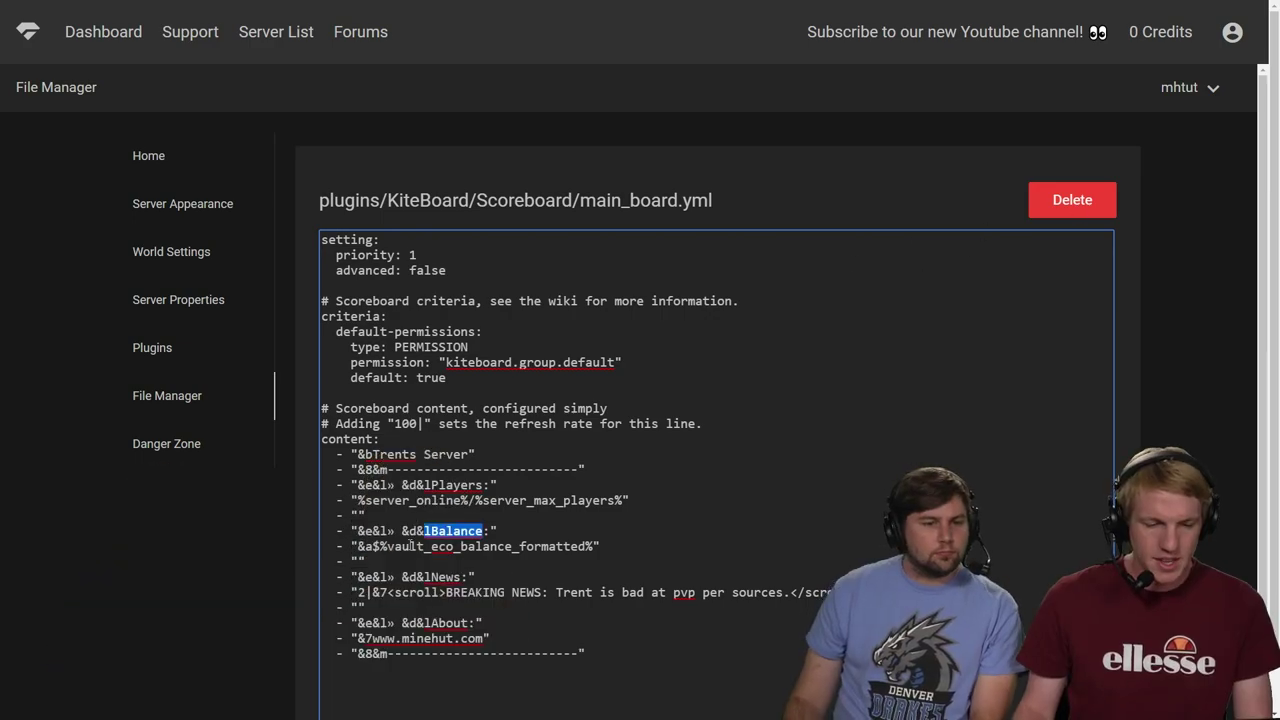
triple_click(470, 546)
click(1062, 221)
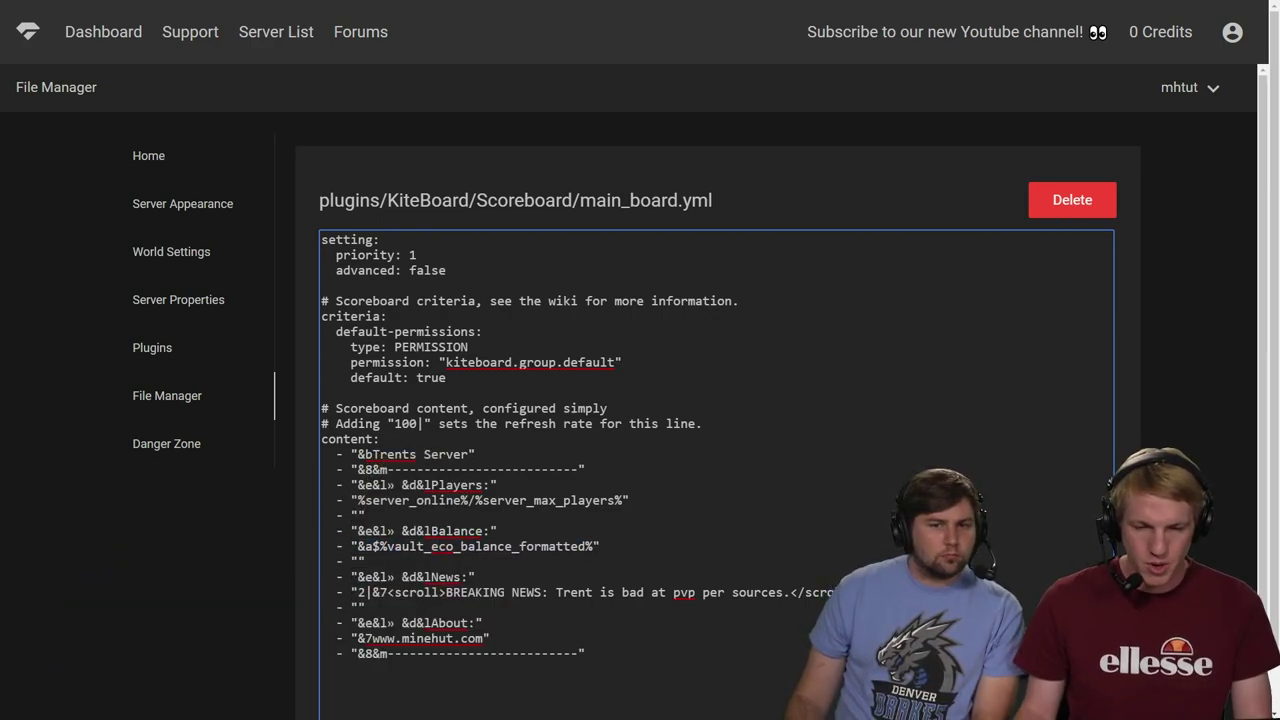
scroll(1062, 221, down, 1)
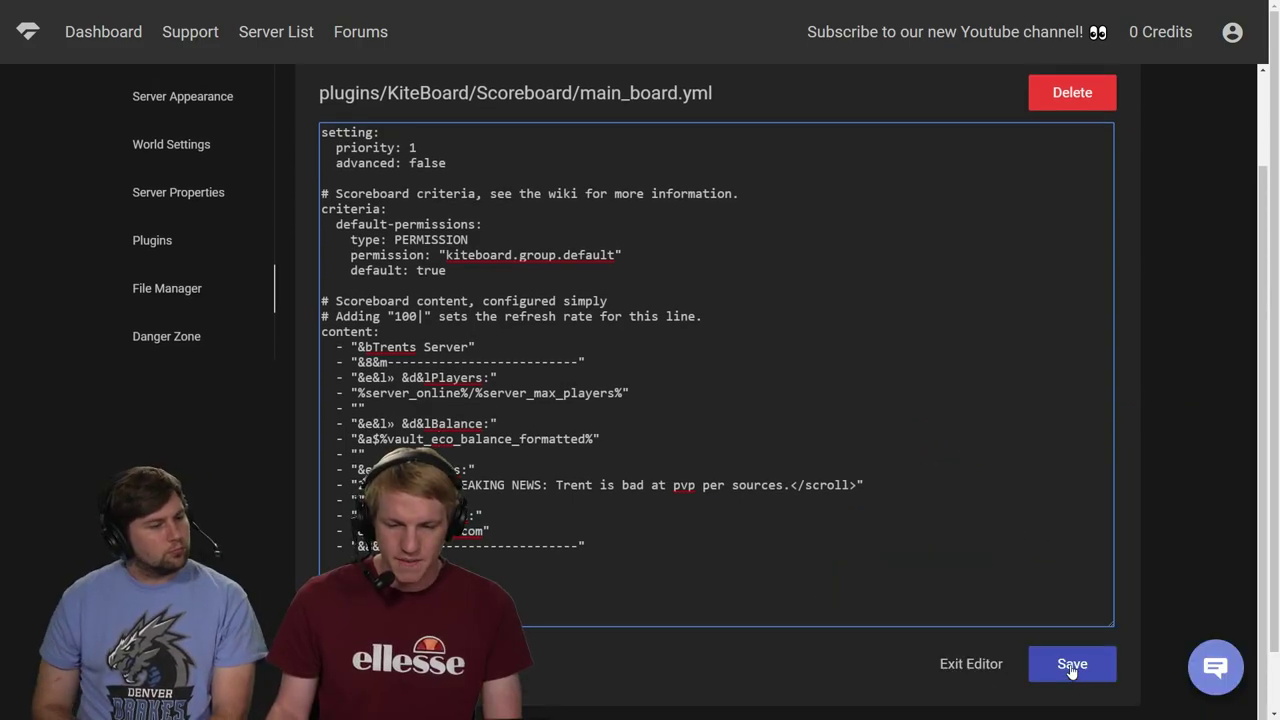
click(1072, 664)
Switch to Minecraft, resume the game and reload KiteBoard with the /kb reload command.
key(alt+Tab)
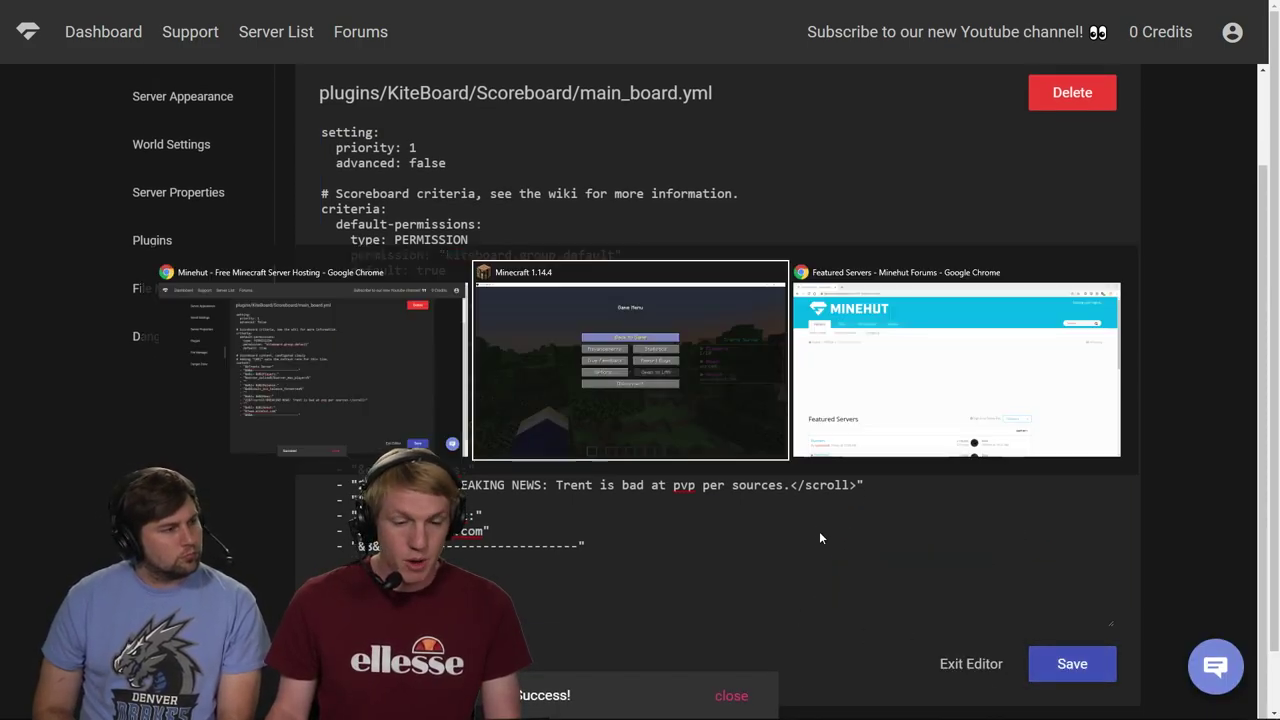
key(Escape)
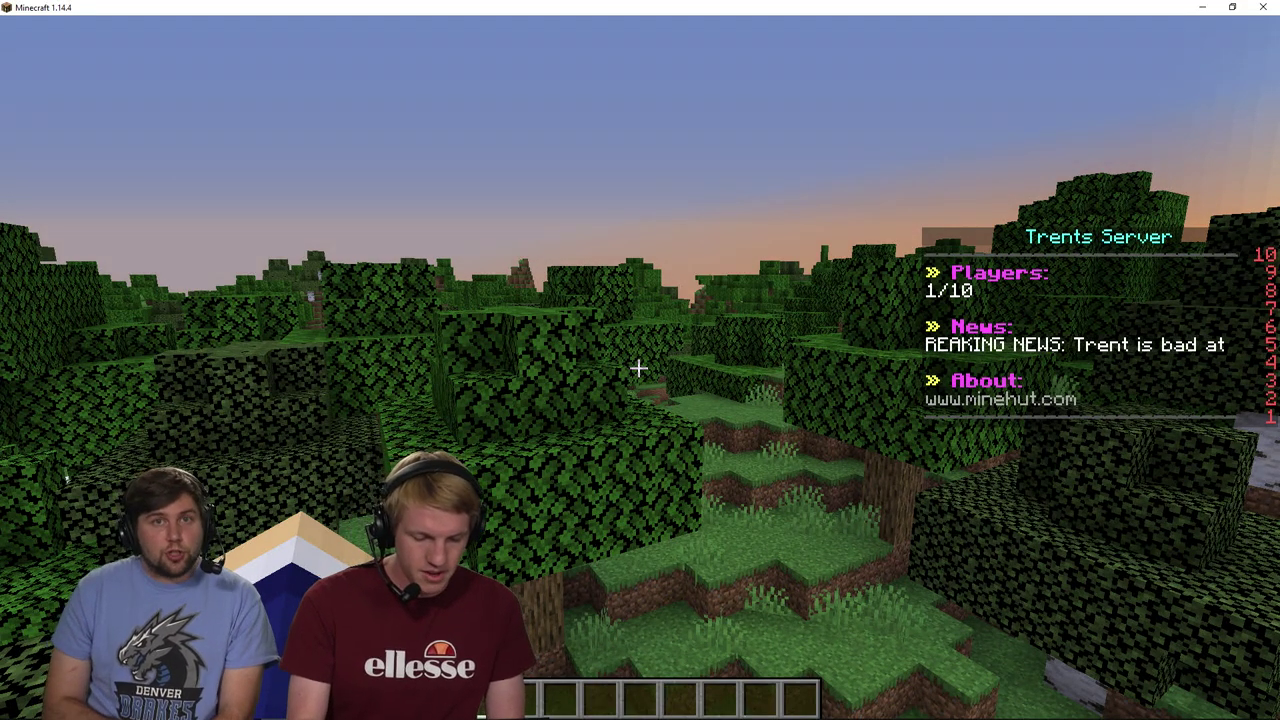
key(slash)
text(fb reload)
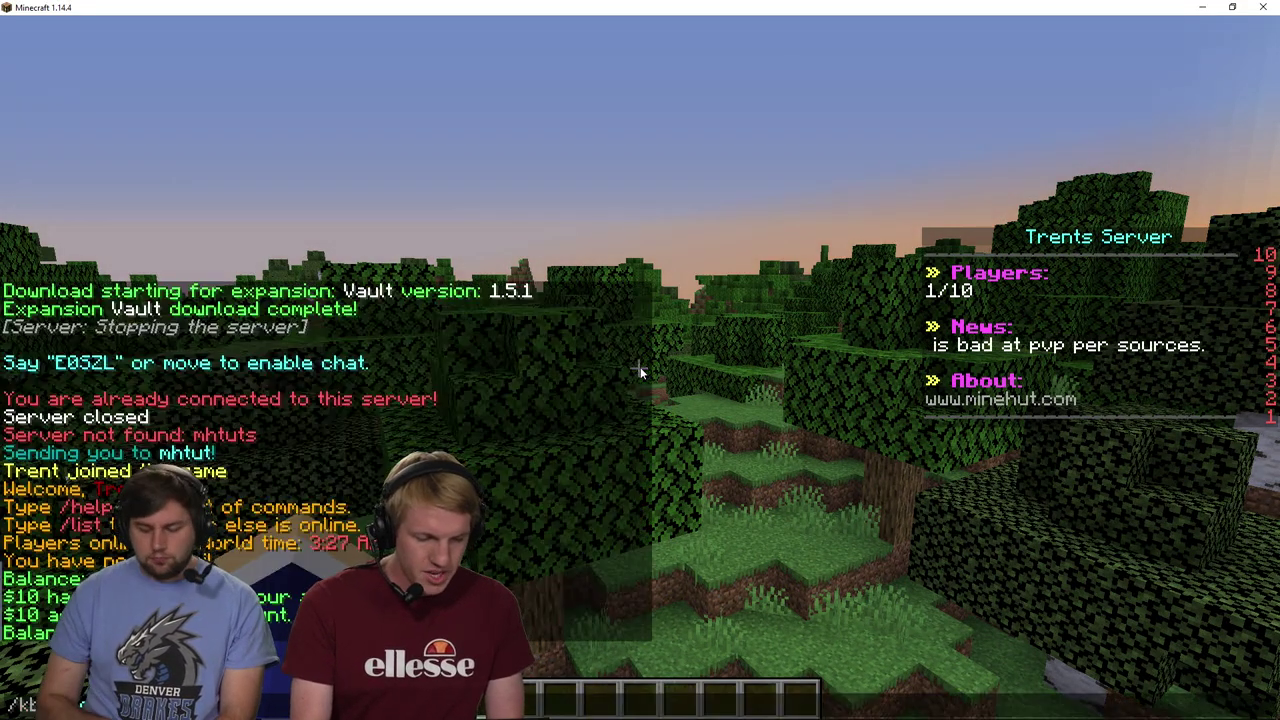
key(Return)
key(w)
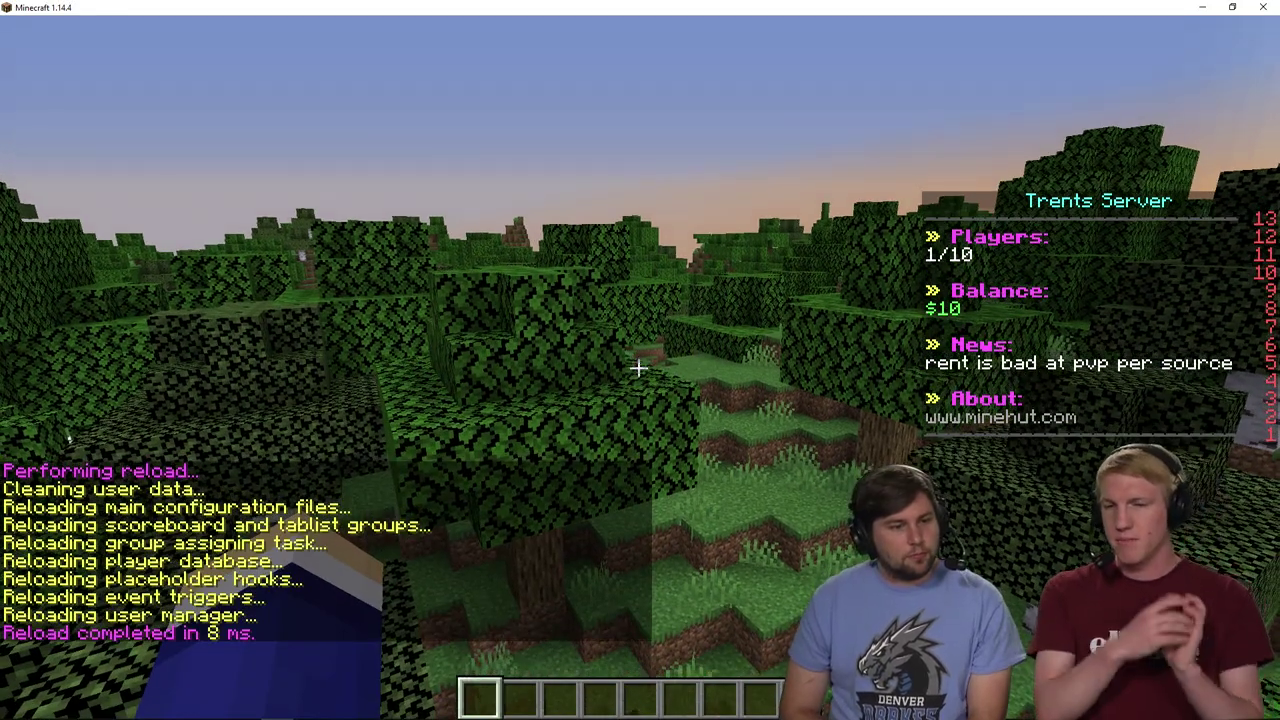
Run the previous KiteBoard reload command once more.
key(slash)
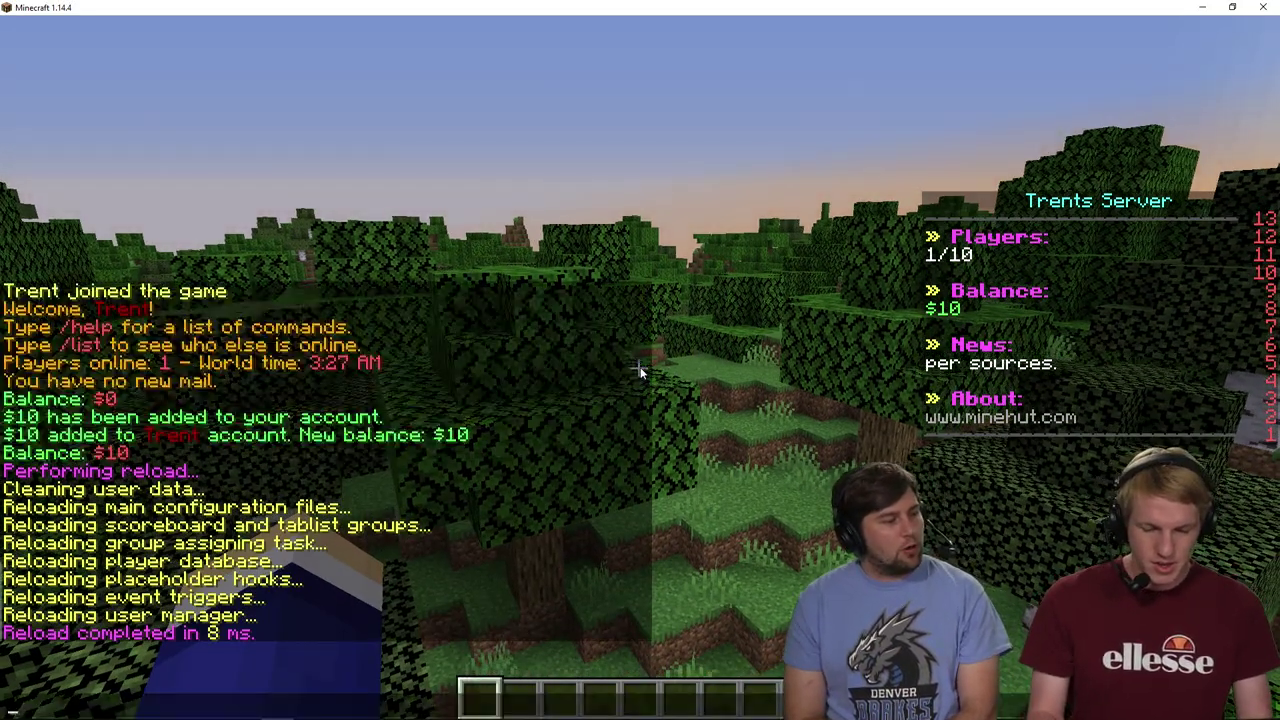
key(Up)
key(Return)
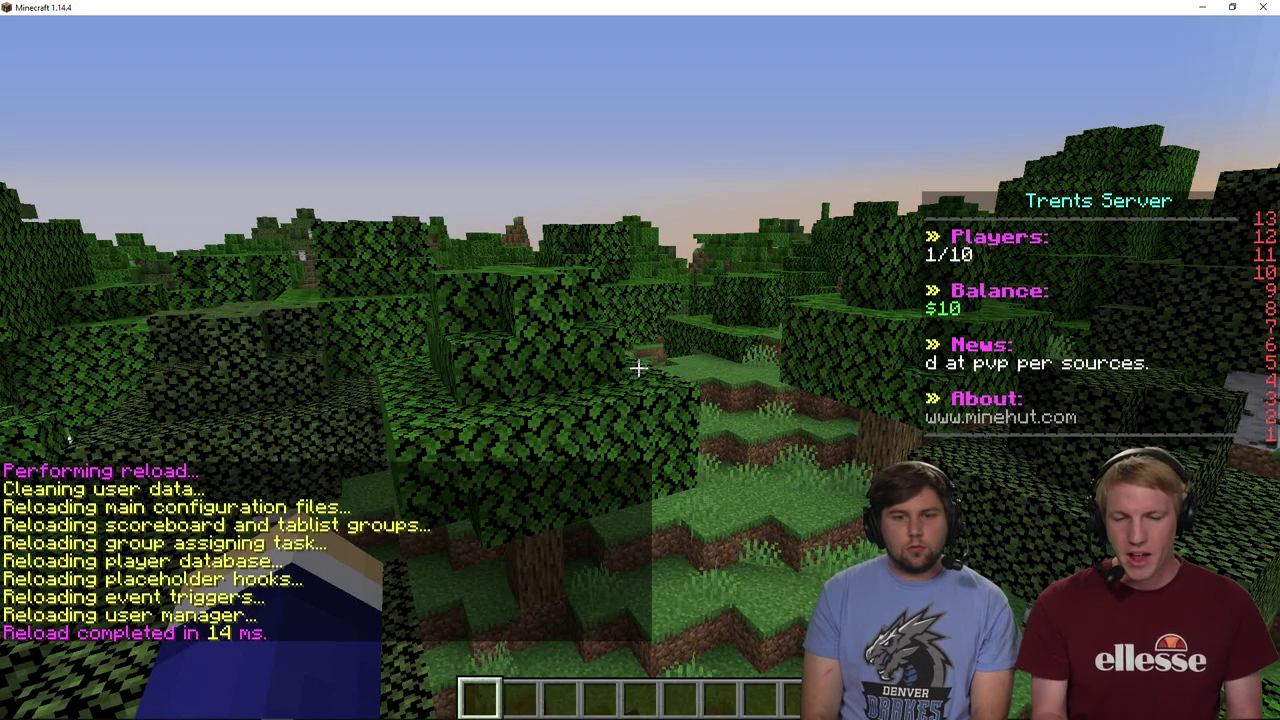
Add $1 to the player's own account with the /eco give command.
key(slash)
text(eco give Trent 10)
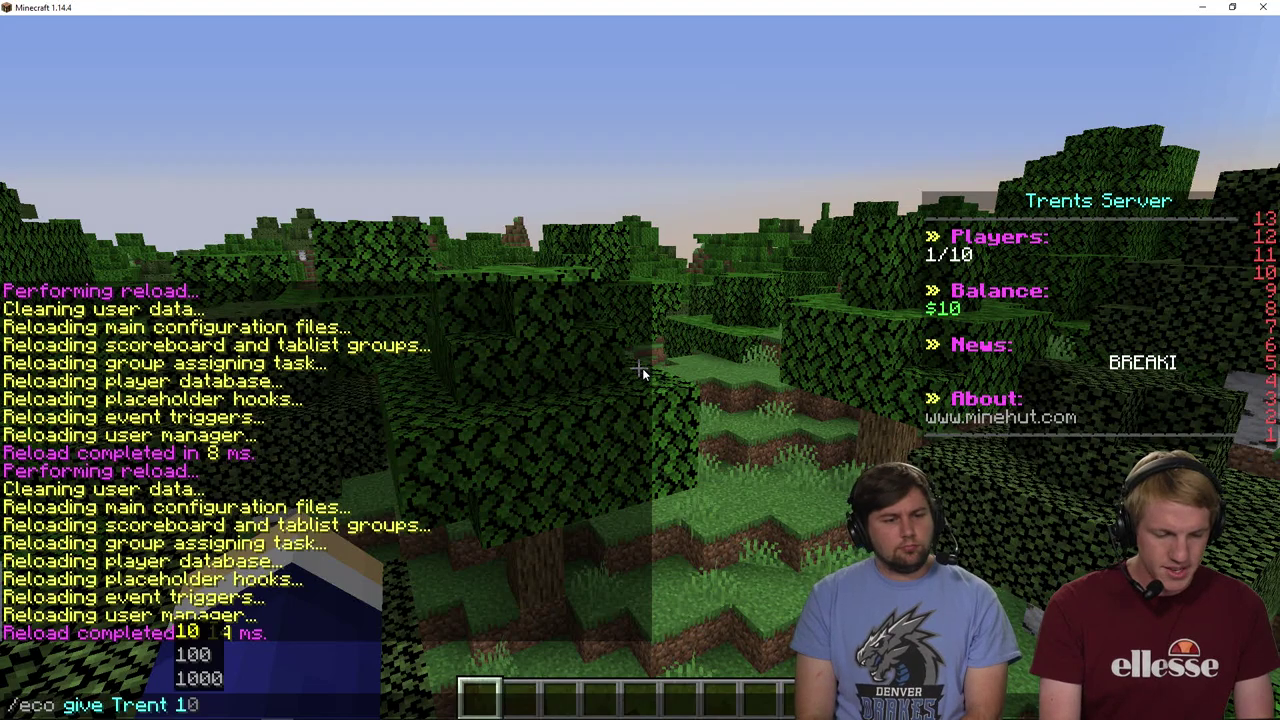
key(Return)
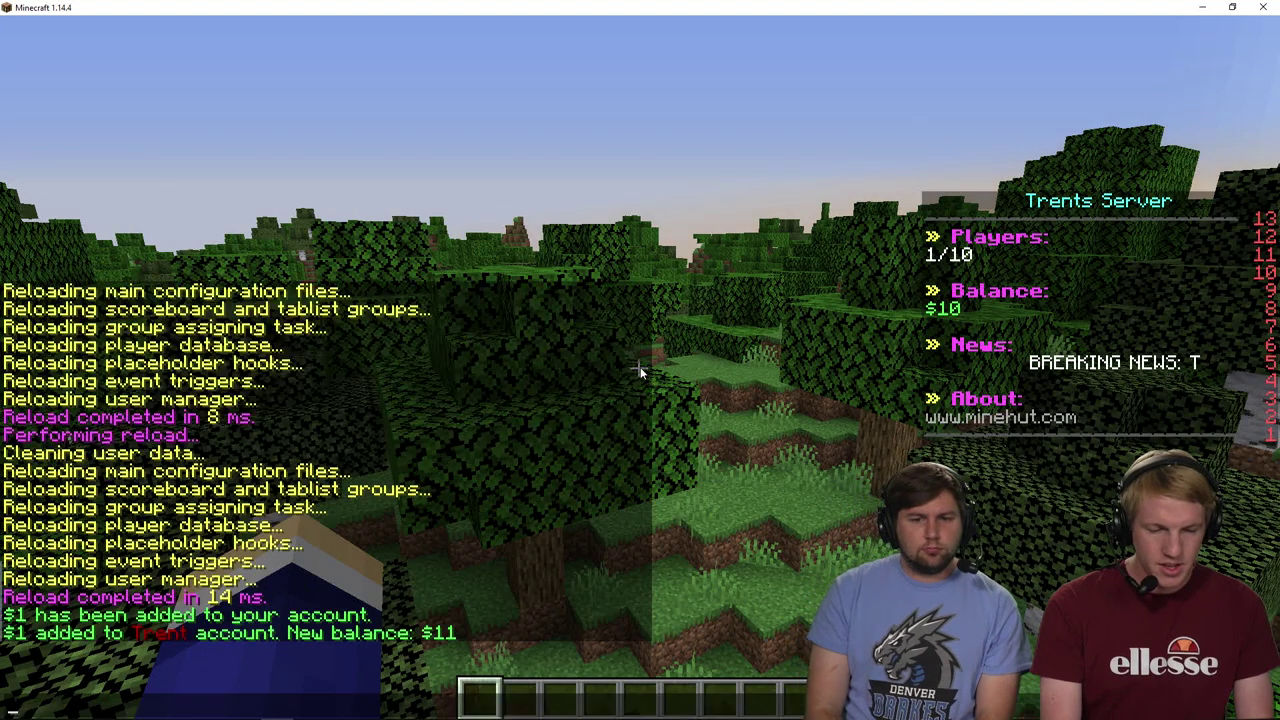